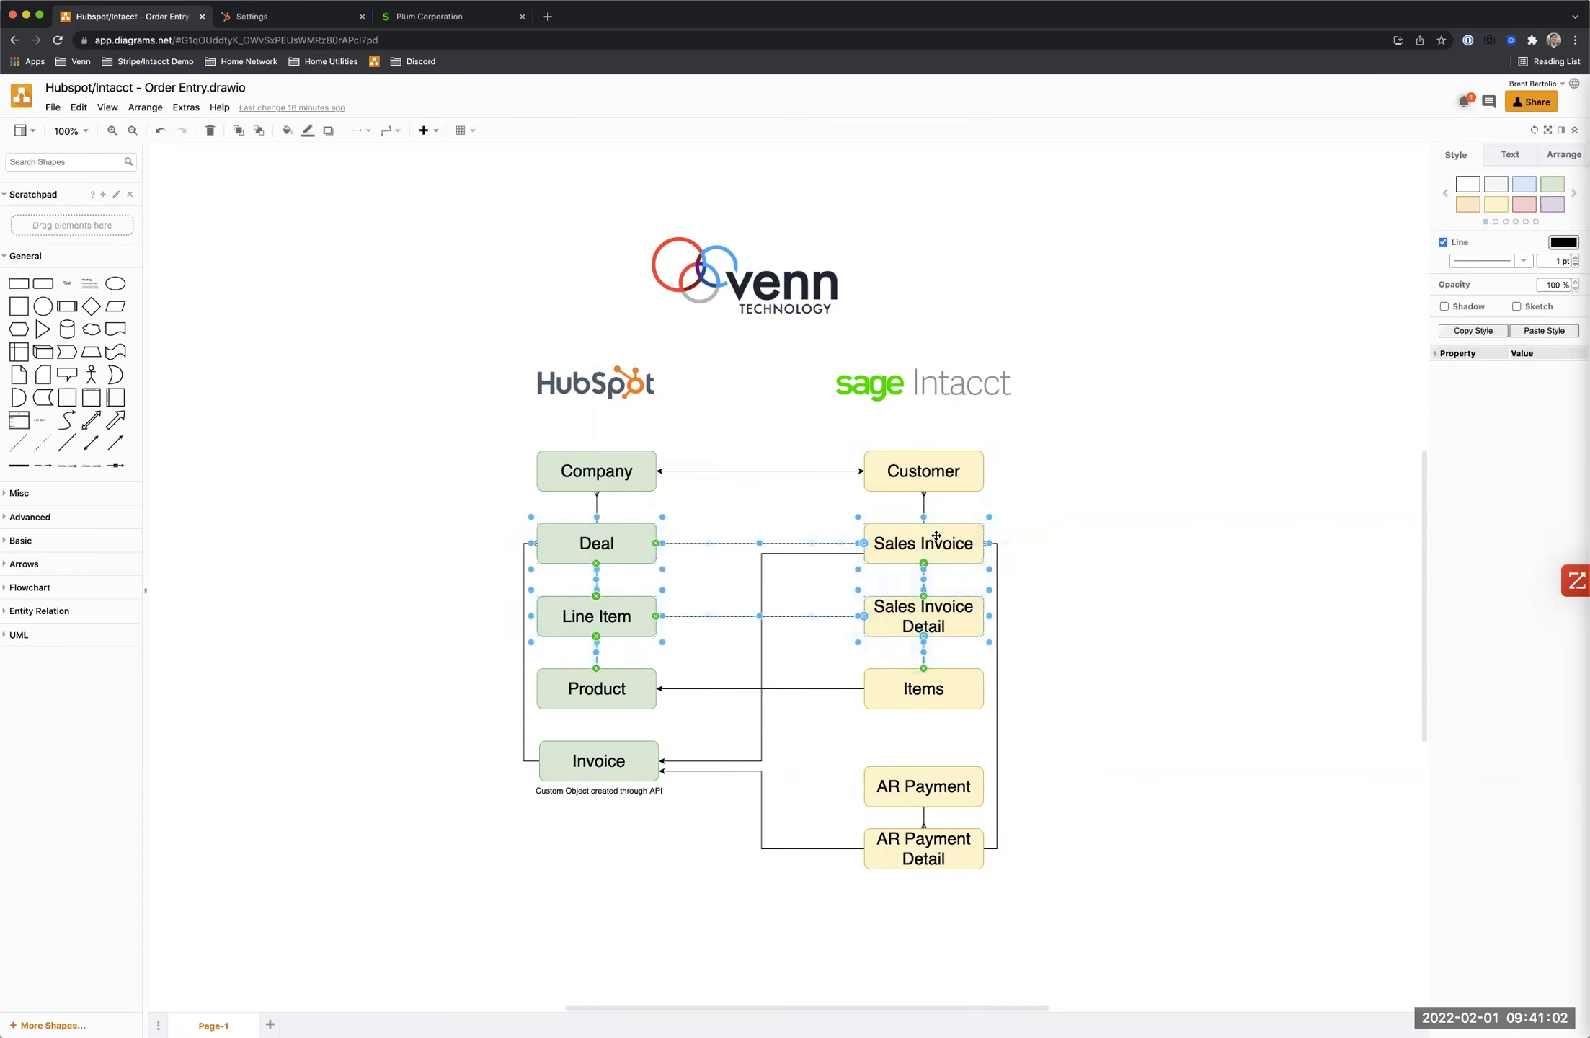
# - Examine the HubSpot-to-Sage Intacct order entry diagram, highlighting the Invoice object, the Company-to-Product chain and the AR Payment objects
pyautogui.click(604, 762)
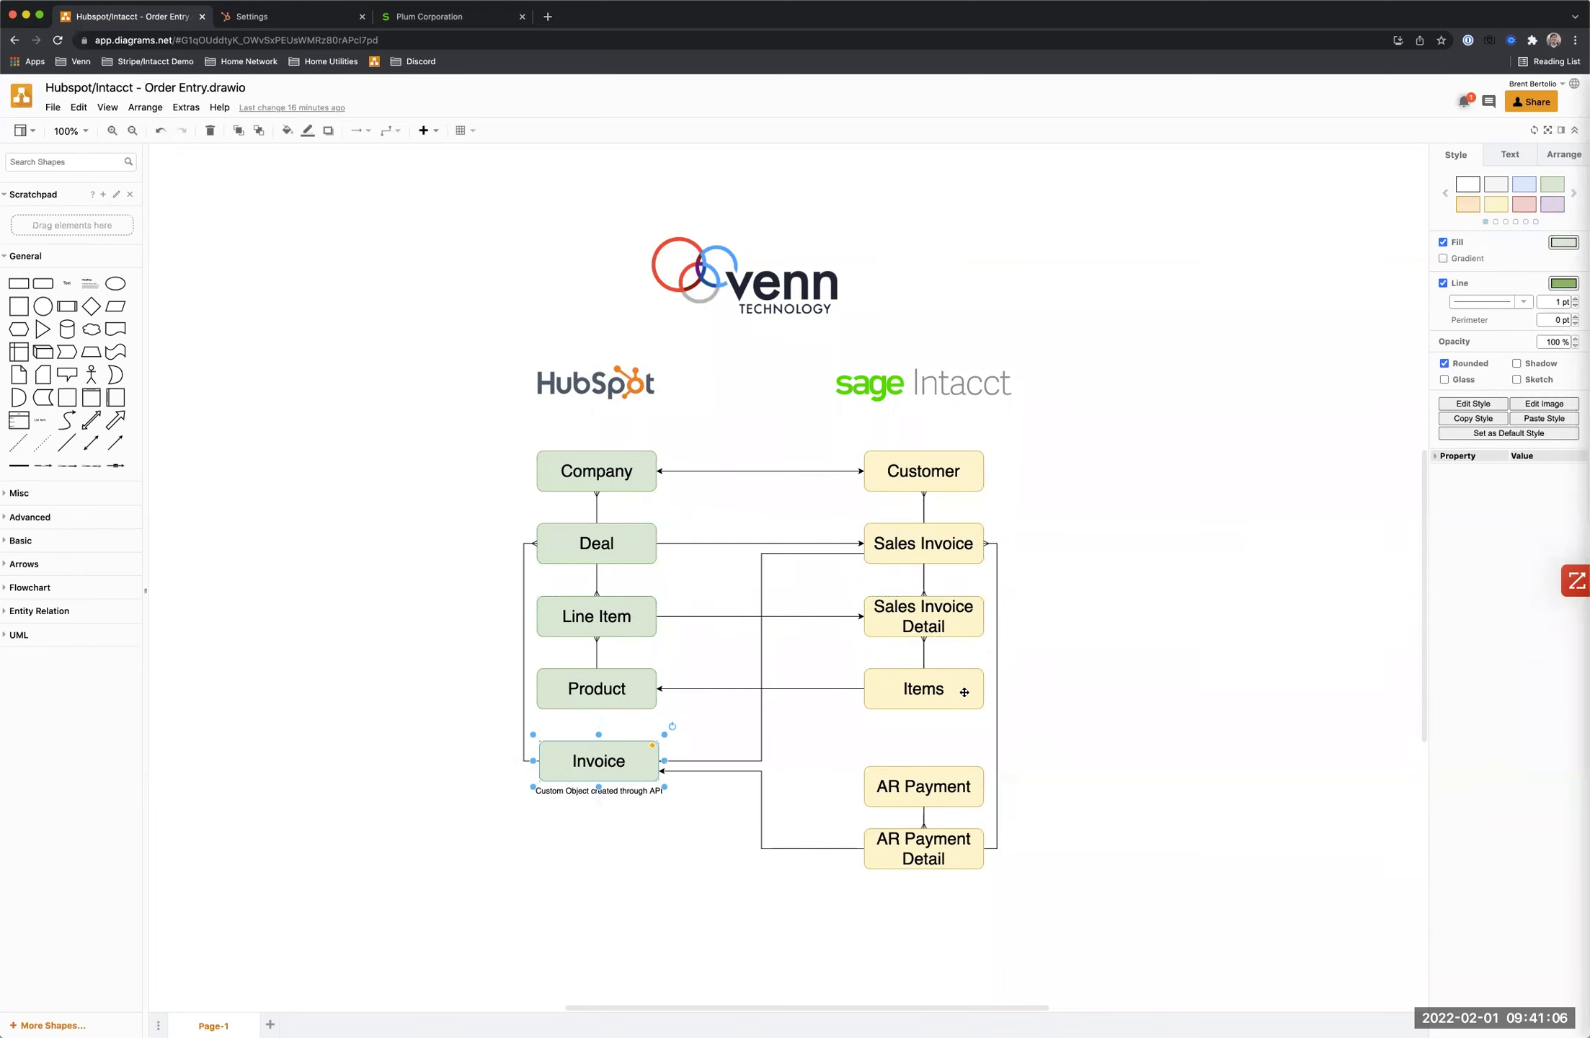
pyautogui.moveTo(1027, 651); pyautogui.dragTo(811, 739)
pyautogui.moveTo(676, 715); pyautogui.dragTo(507, 502)
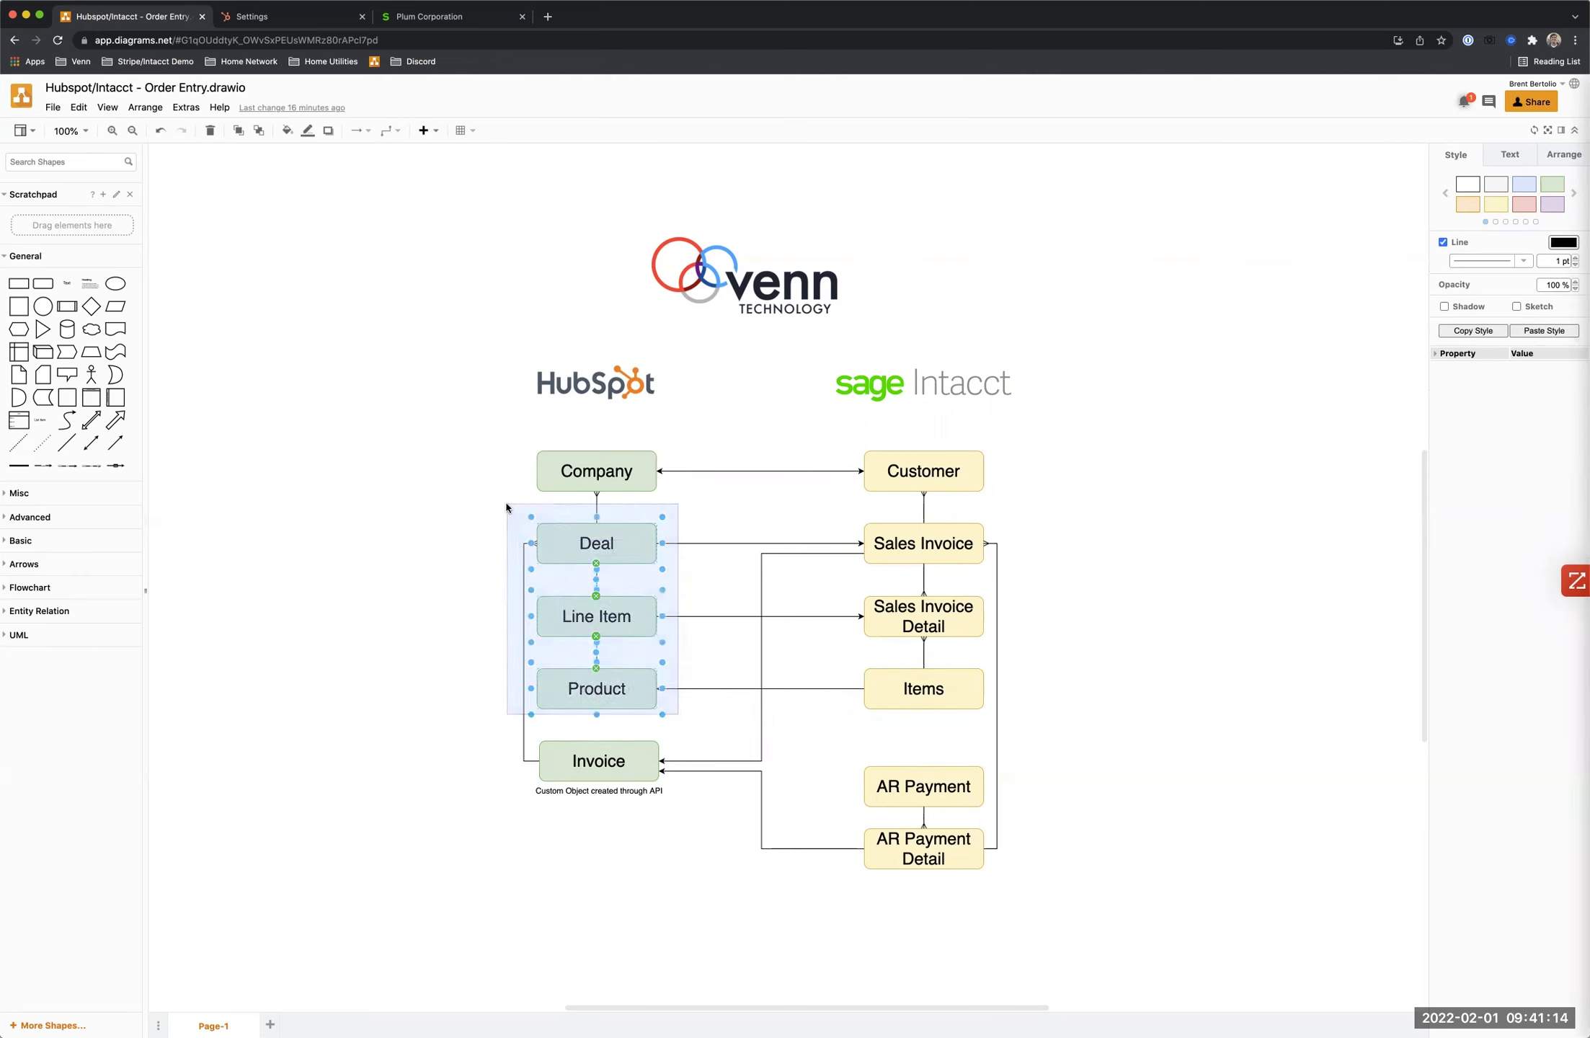
pyautogui.moveTo(502, 427); pyautogui.dragTo(718, 689)
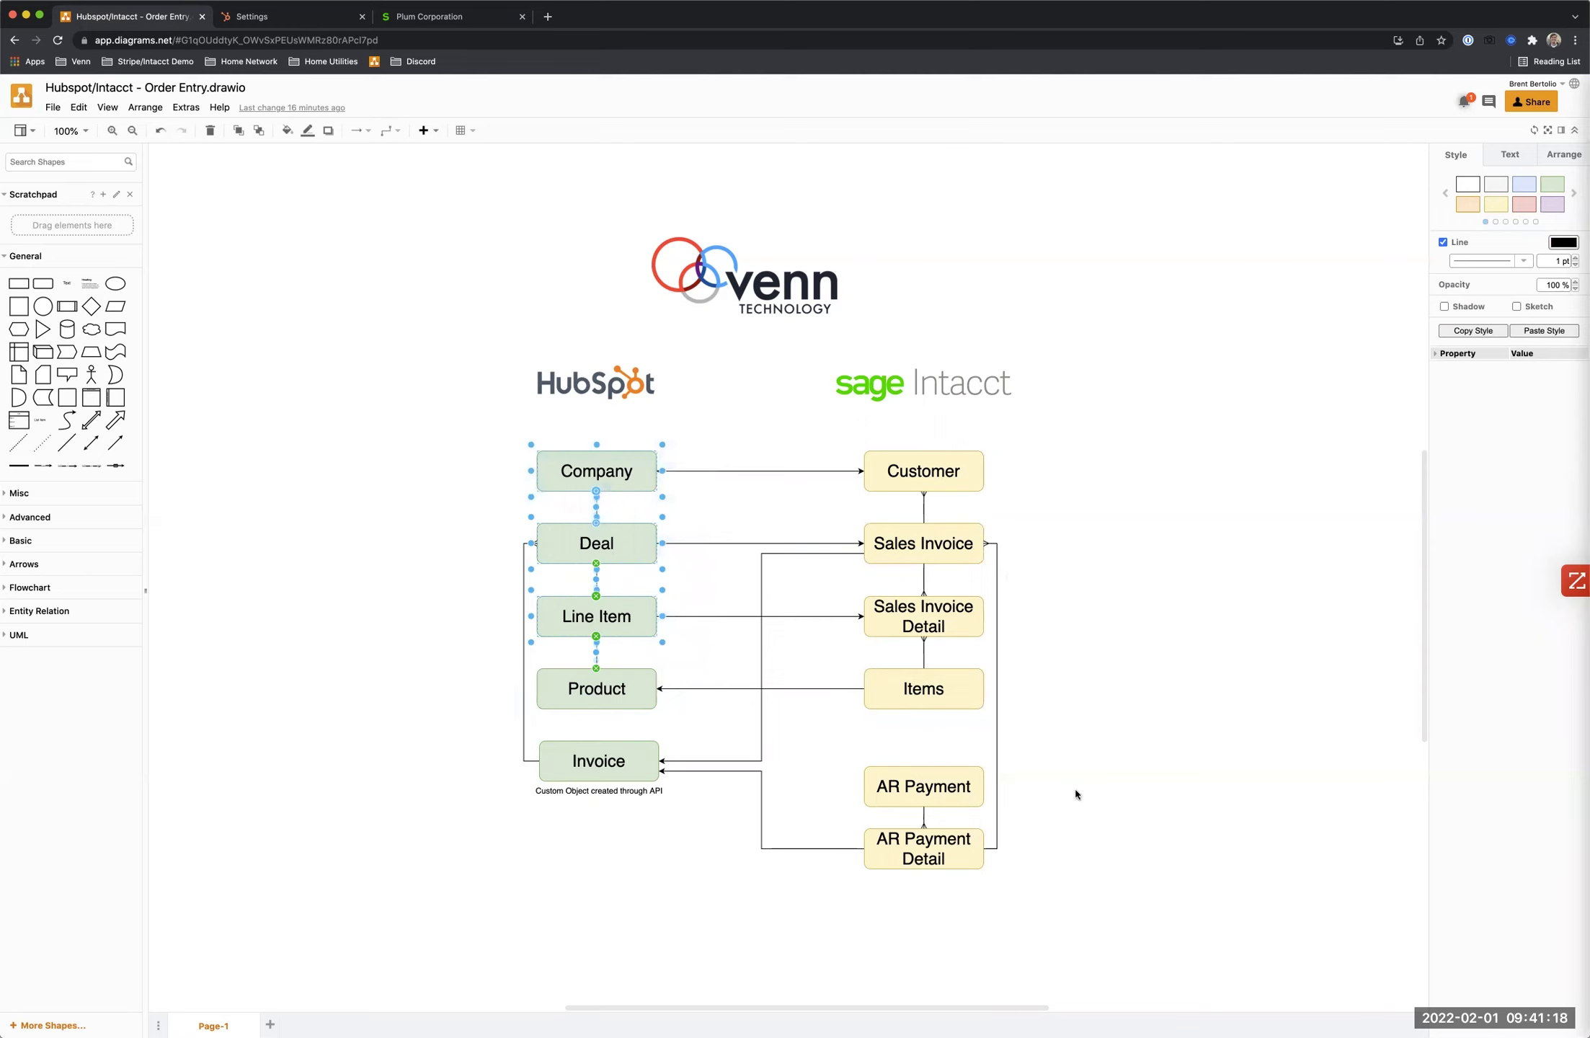
pyautogui.moveTo(1020, 735); pyautogui.dragTo(844, 906)
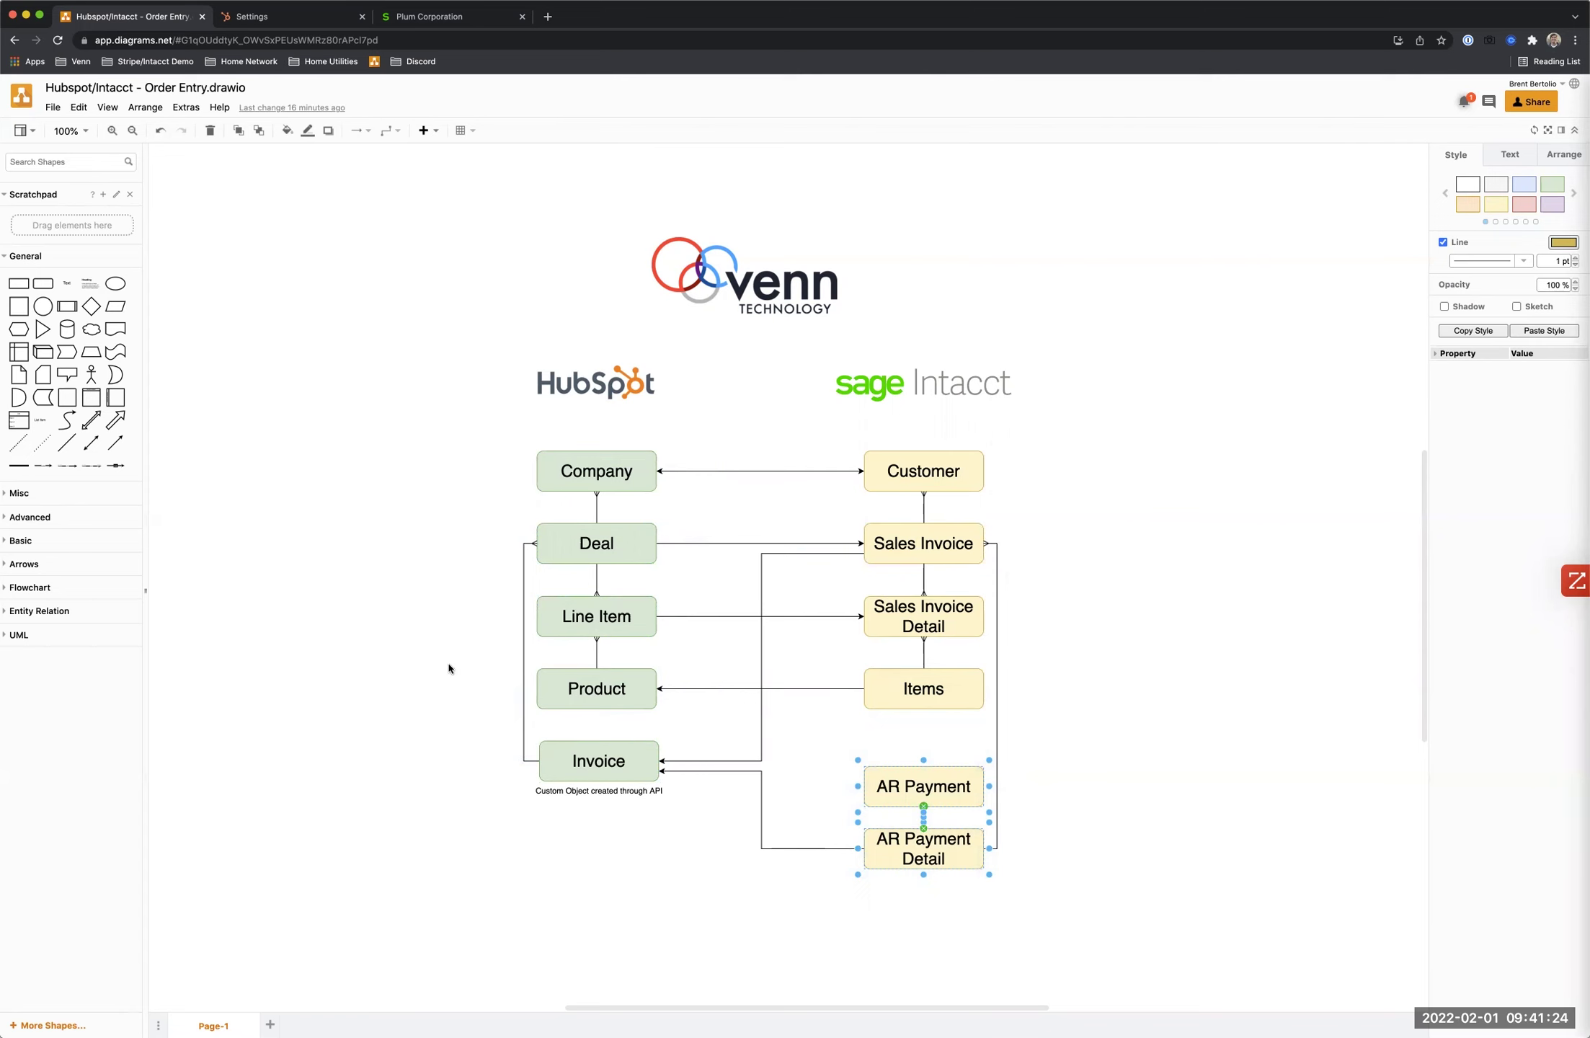
pyautogui.click(329, 241)
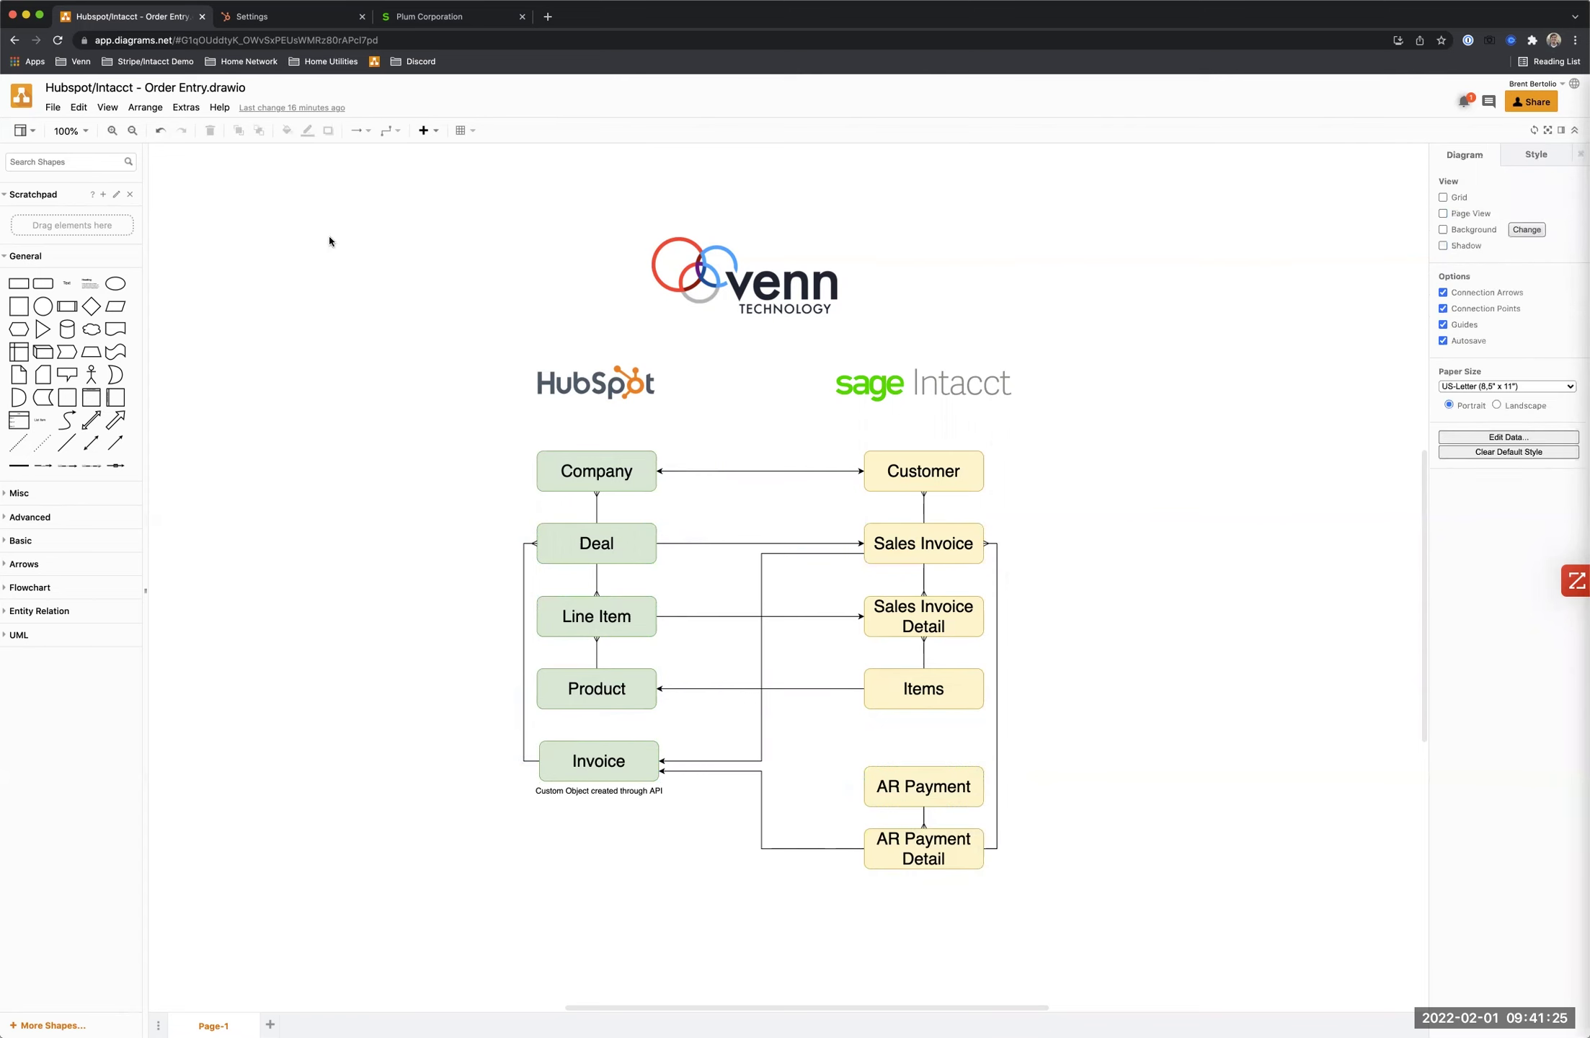
# - Compare the Intacct products in the HubSpot product library with the matching items in Sage Intacct
pyautogui.click(282, 17)
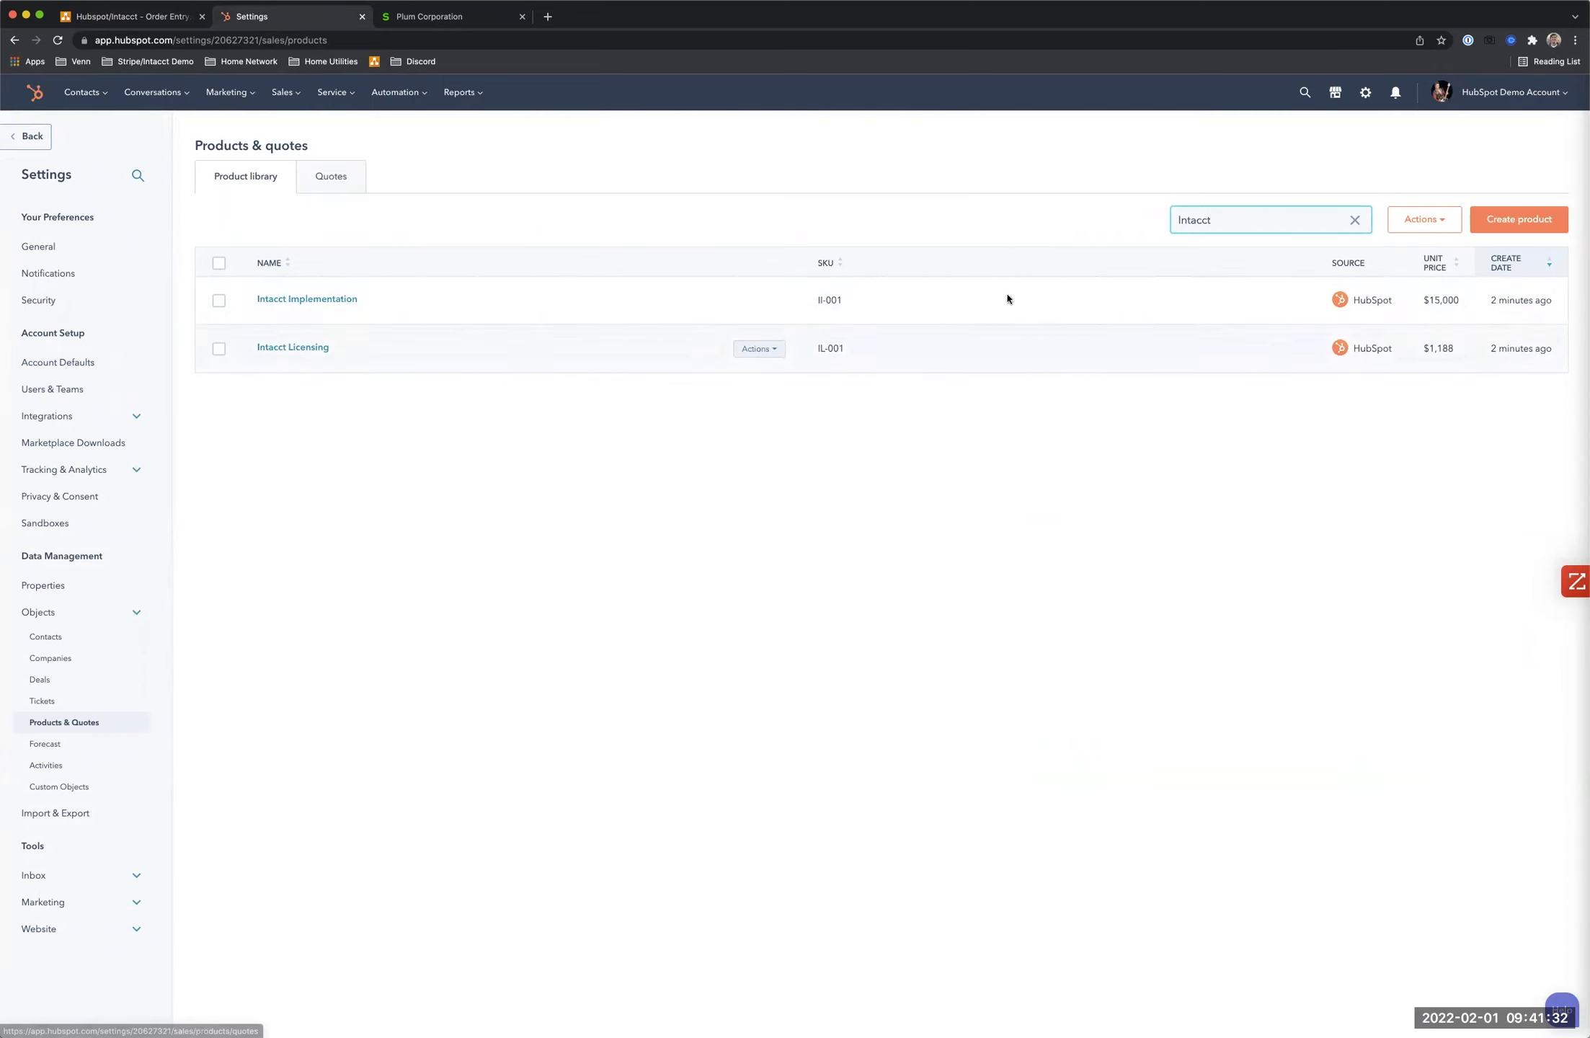
pyautogui.click(429, 18)
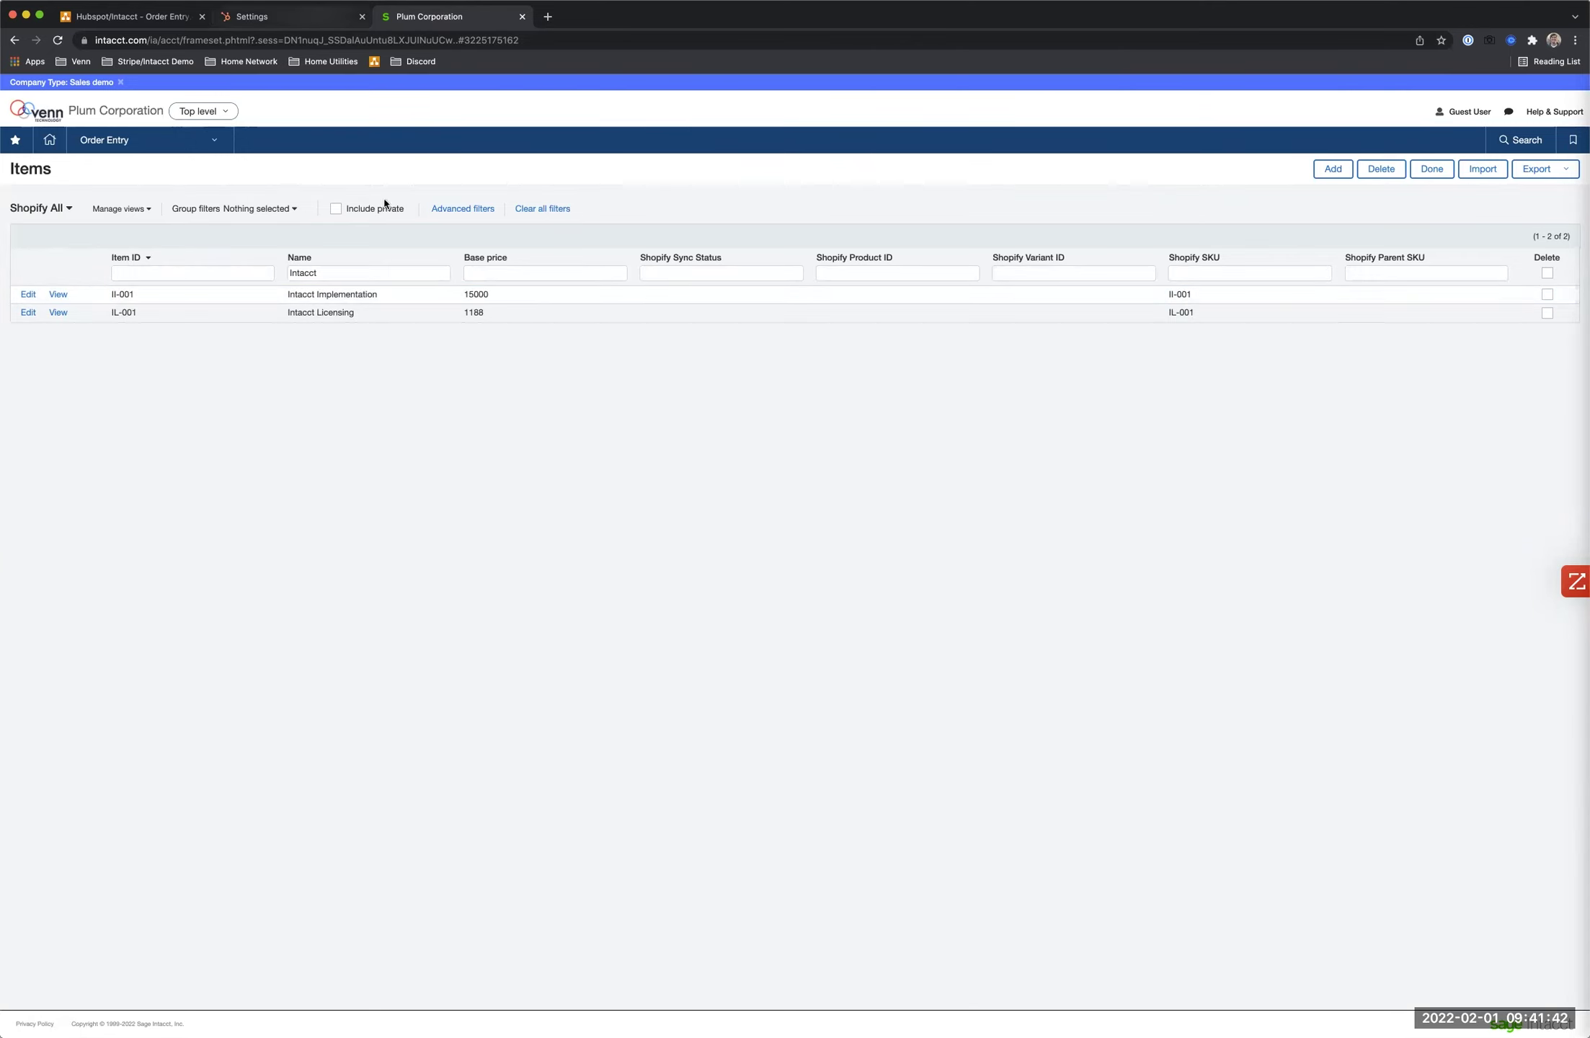
# - Switch to HubSpot and create a company from the domain intacct.com, keeping the filled-in details
pyautogui.click(252, 18)
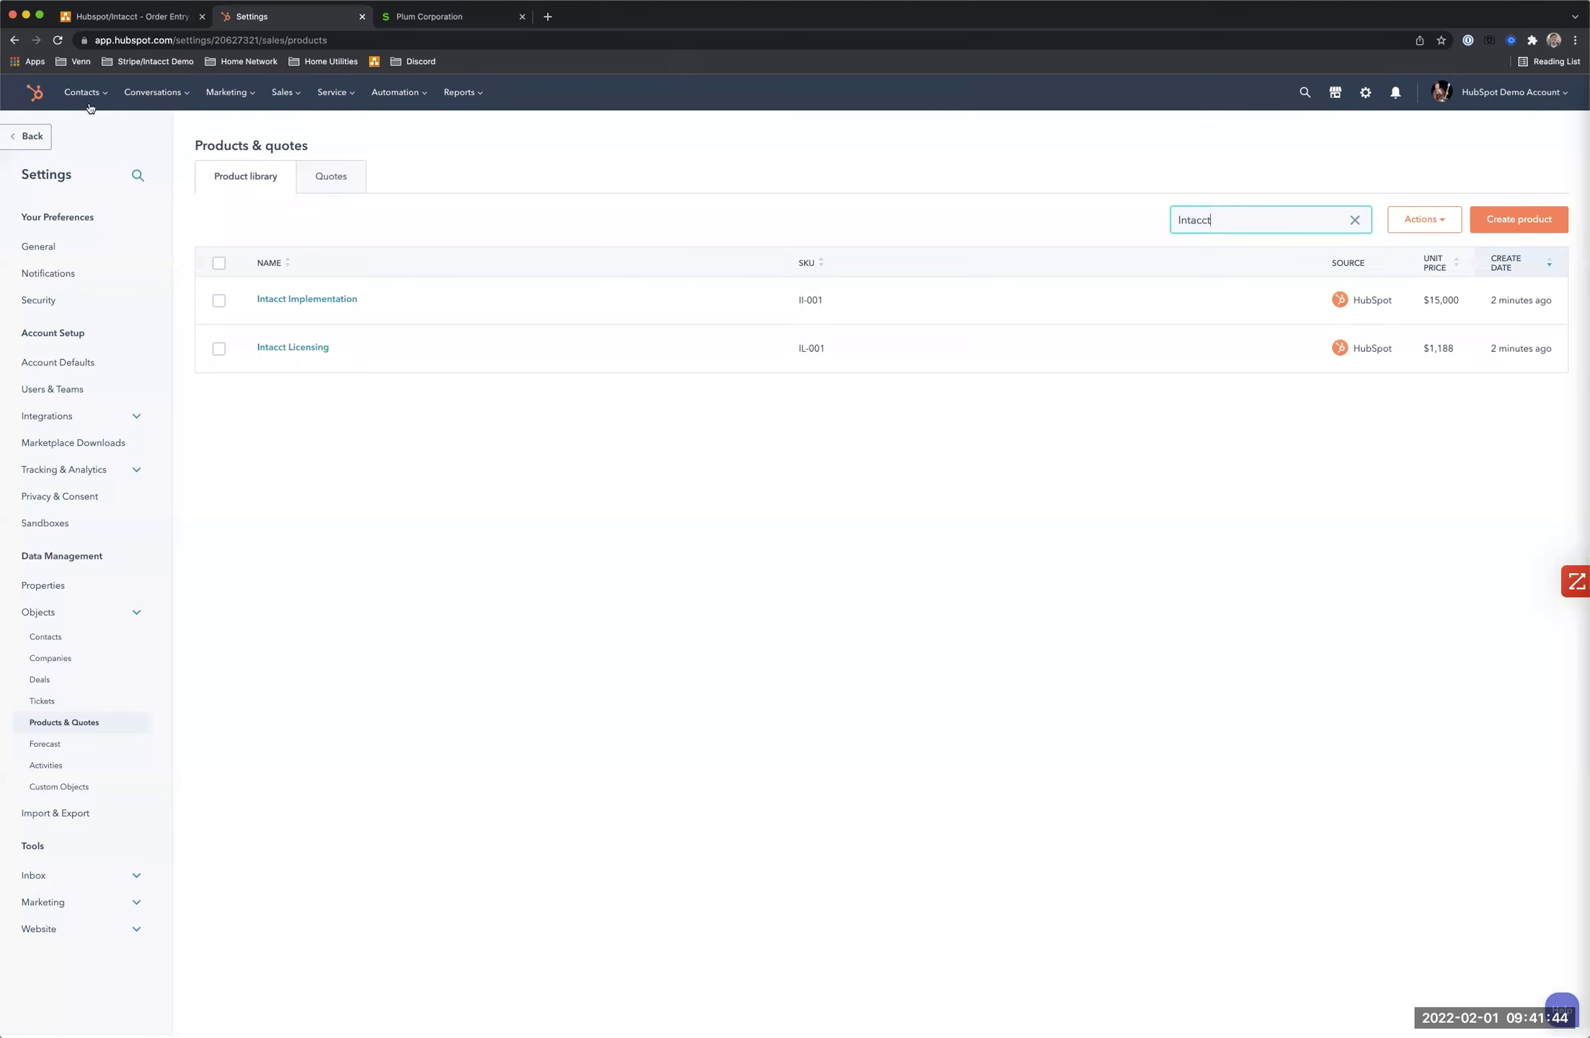
pyautogui.click(114, 165)
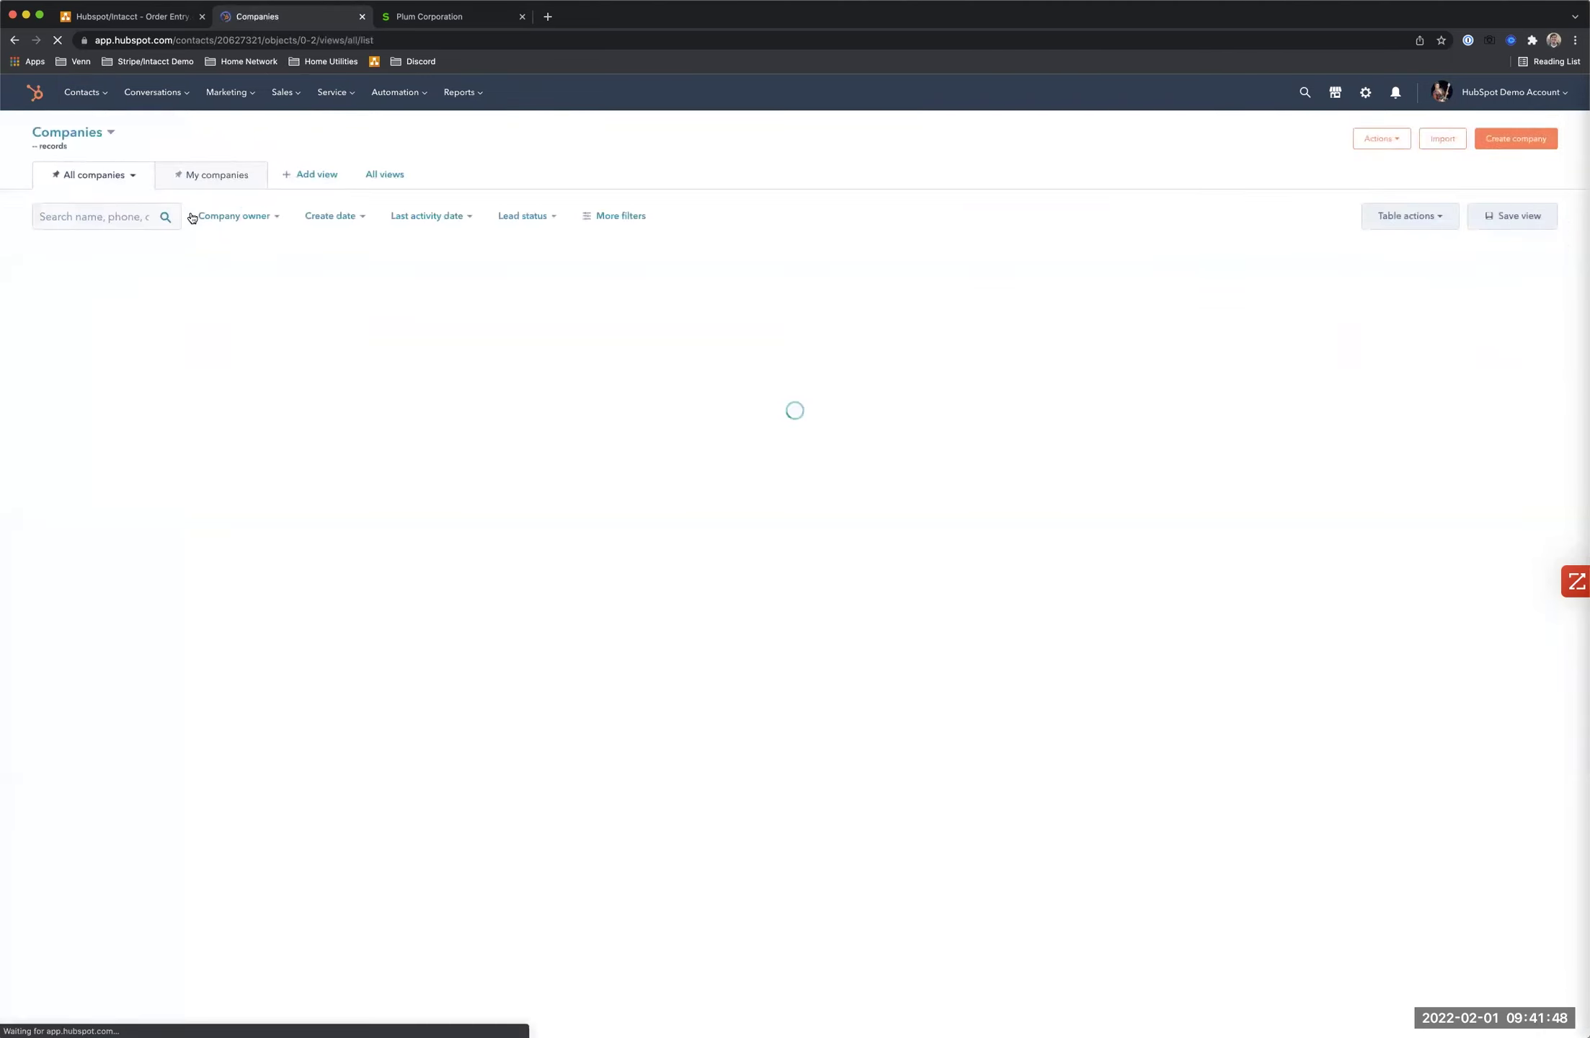
pyautogui.click(1526, 153)
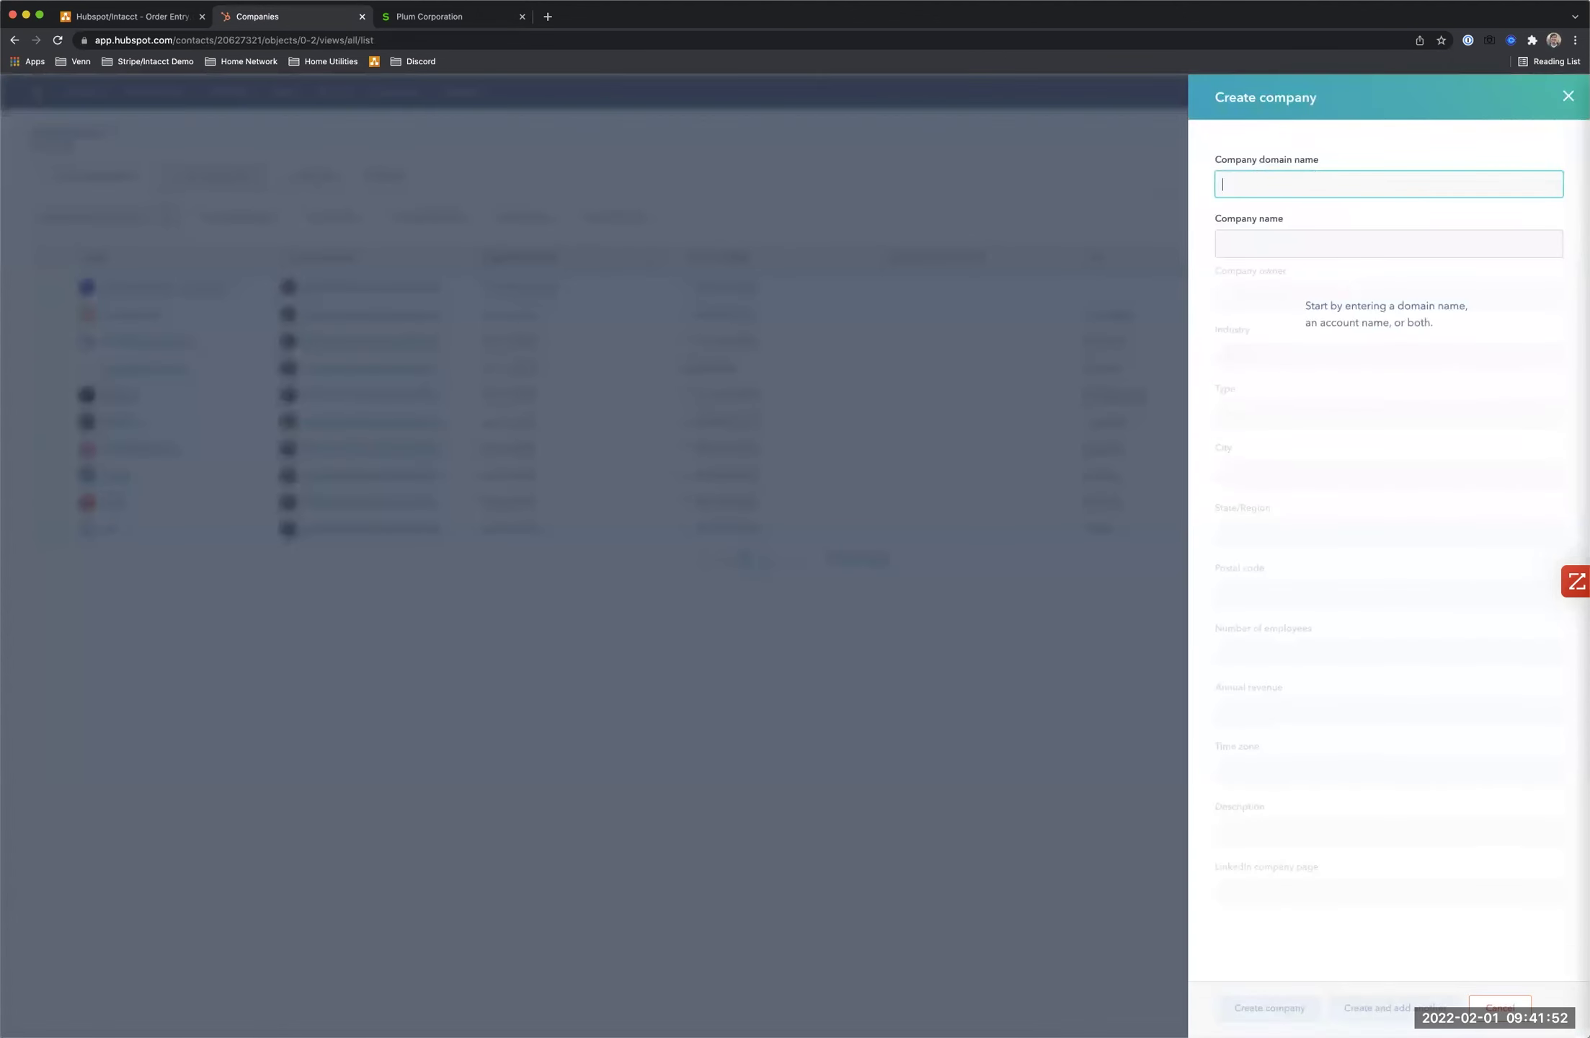
pyautogui.press('super+Tab')
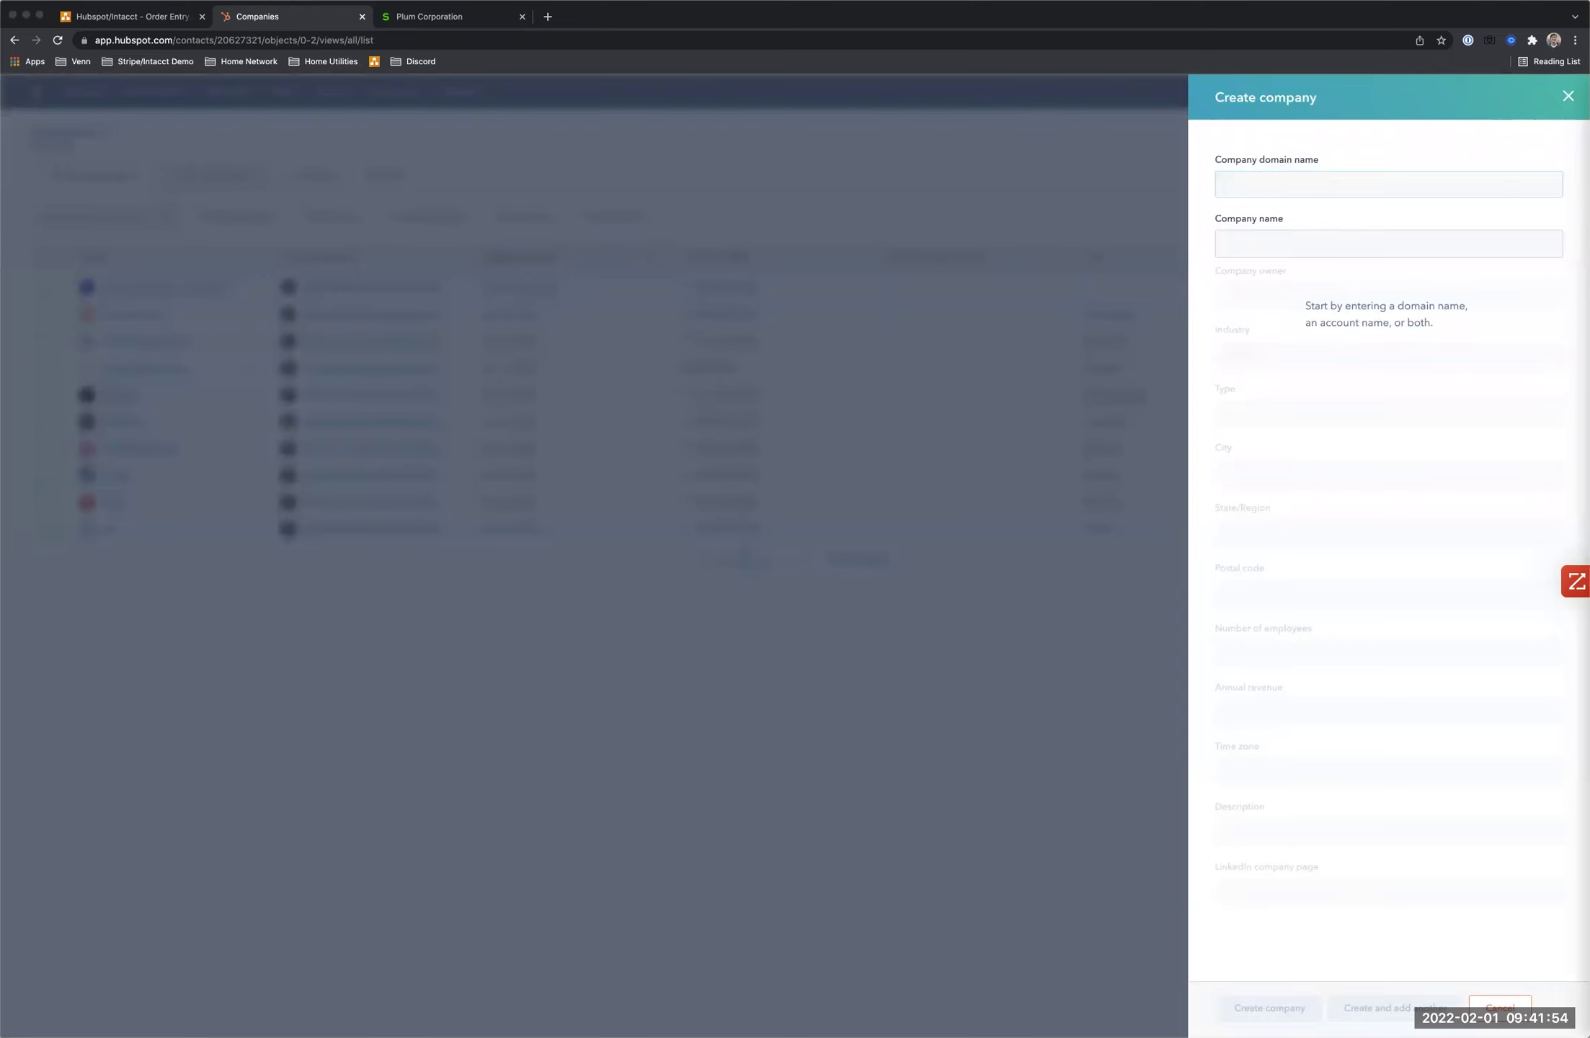
pyautogui.press('super+Tab')
pyautogui.write('intacct.com')
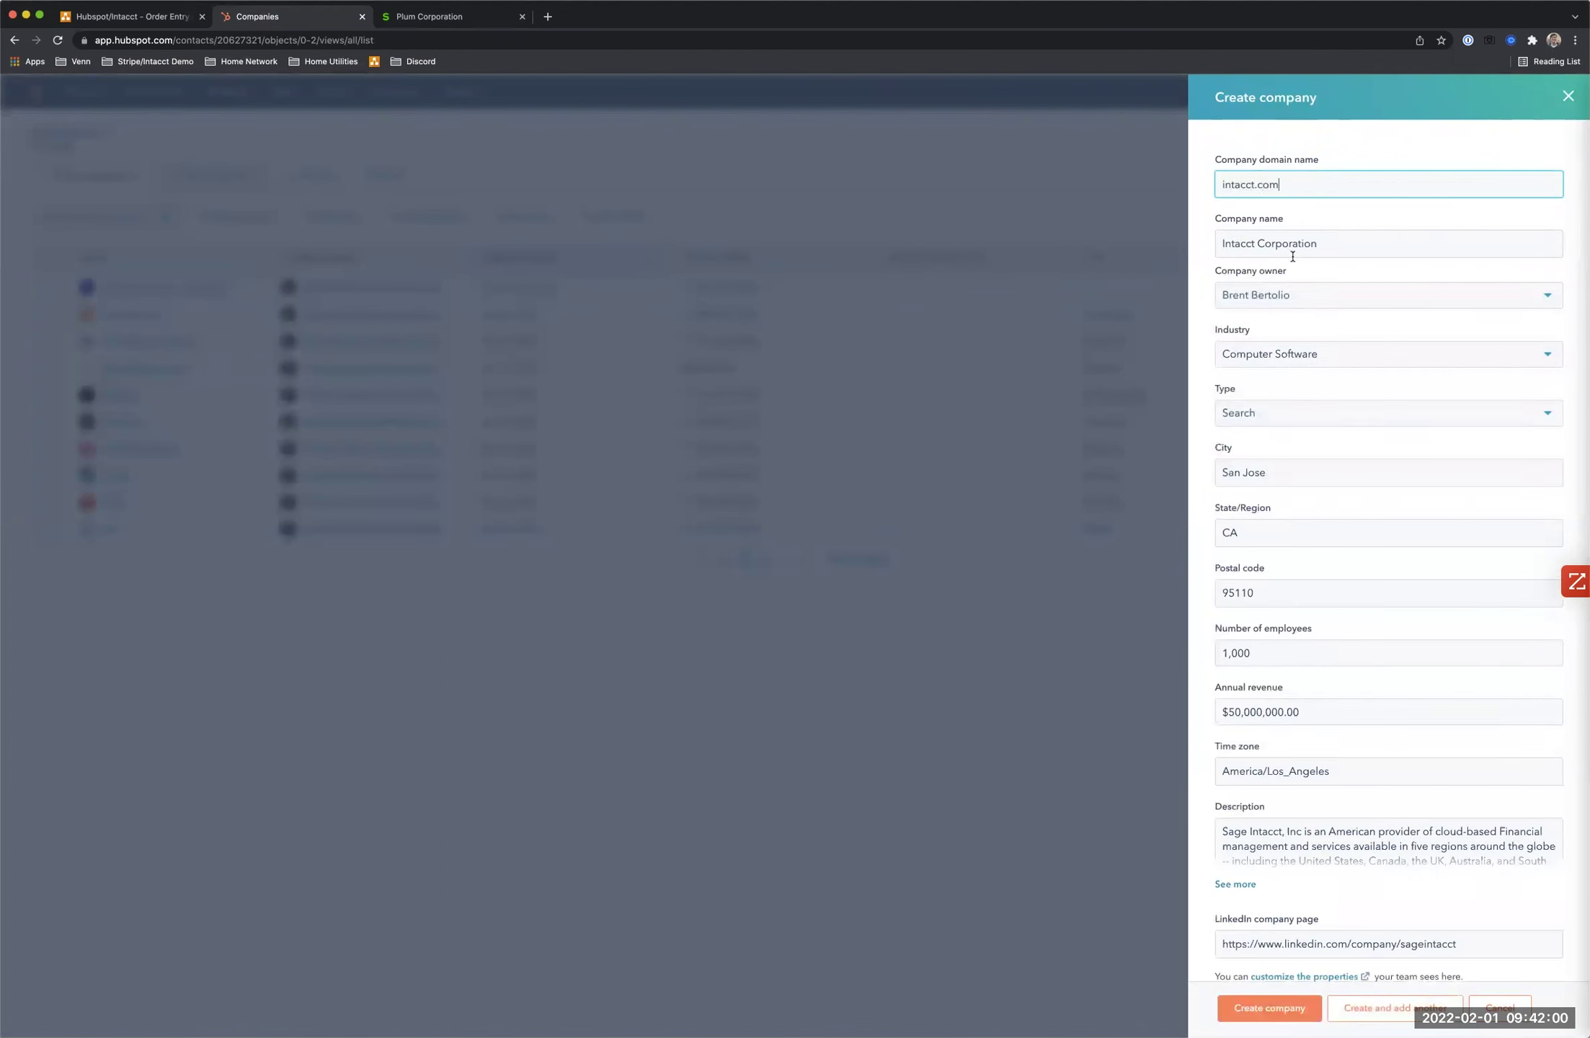
pyautogui.scroll(-1, 1299, 573)
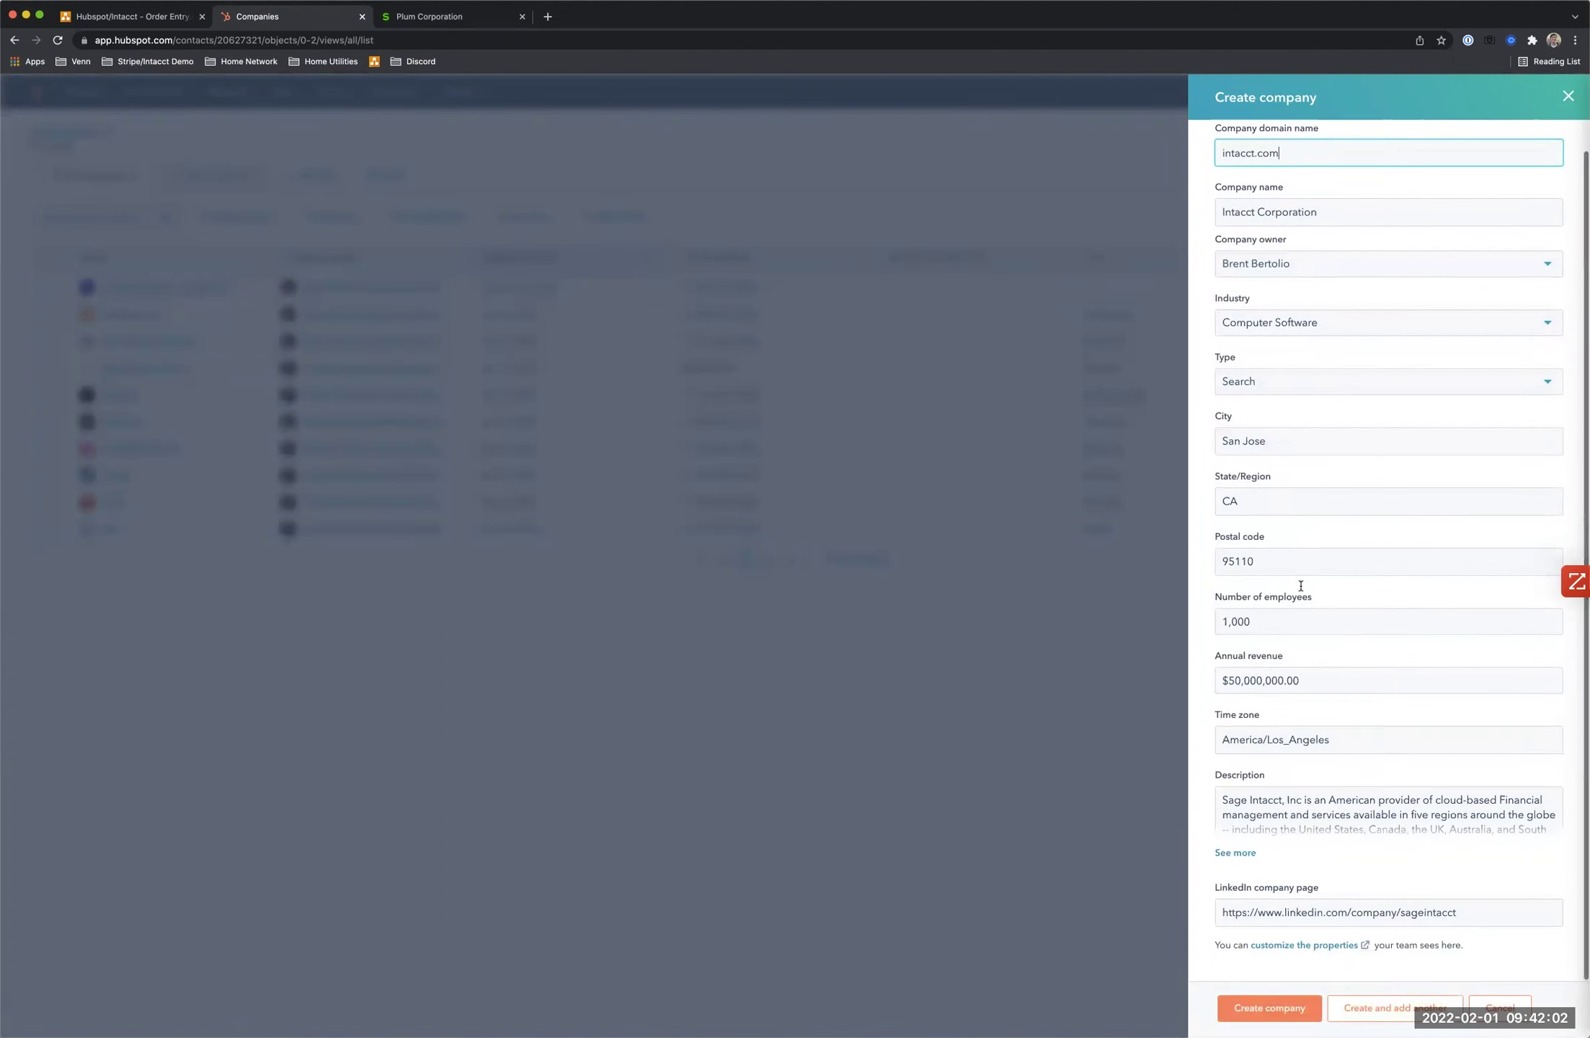
pyautogui.click(1261, 998)
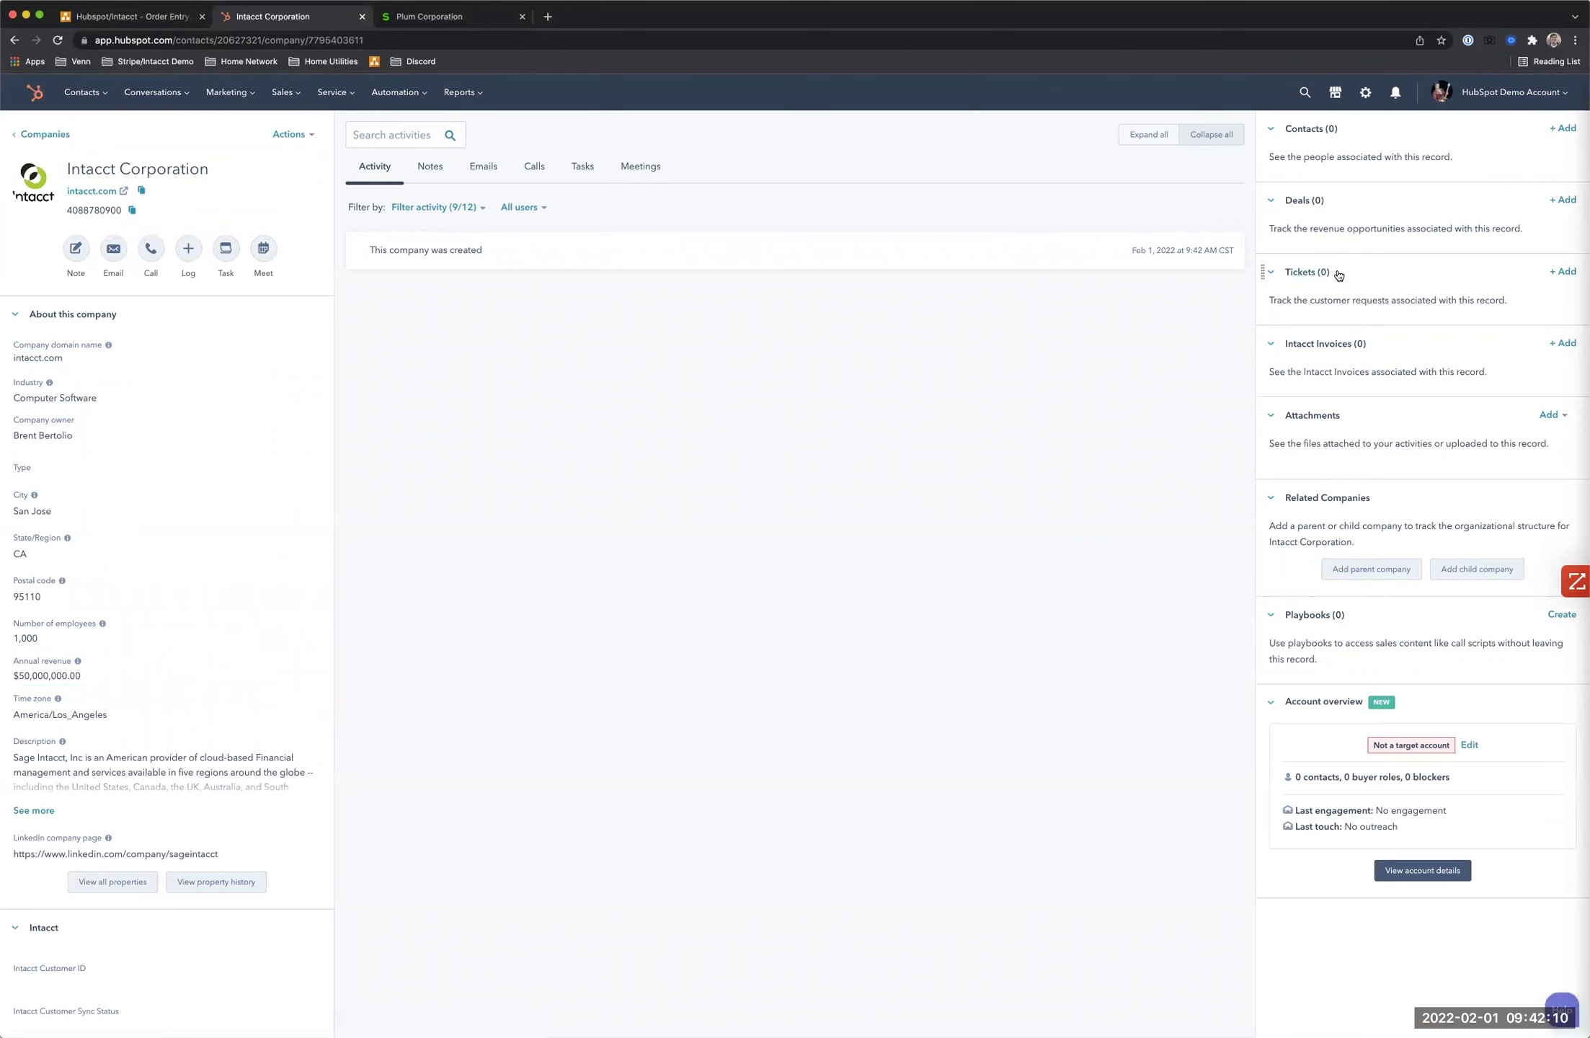
# - Start a new deal associated with the Intacct Corporation company and assign it to the Order Entry pipeline
pyautogui.click(1562, 200)
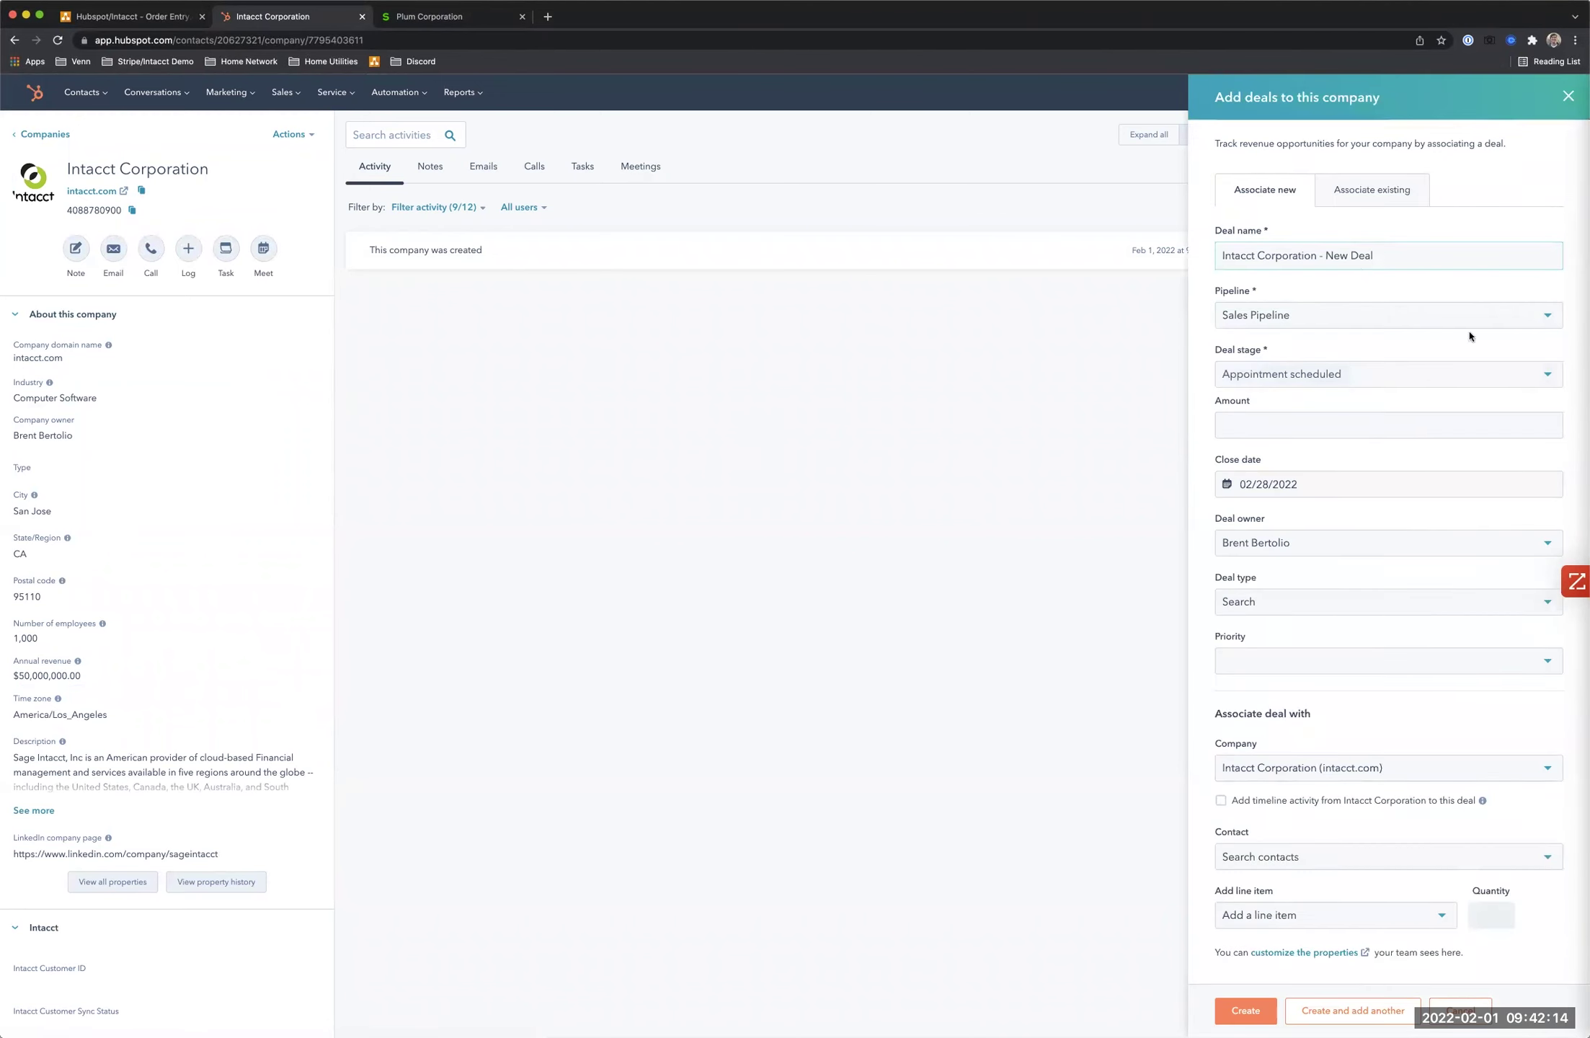
pyautogui.click(1522, 315)
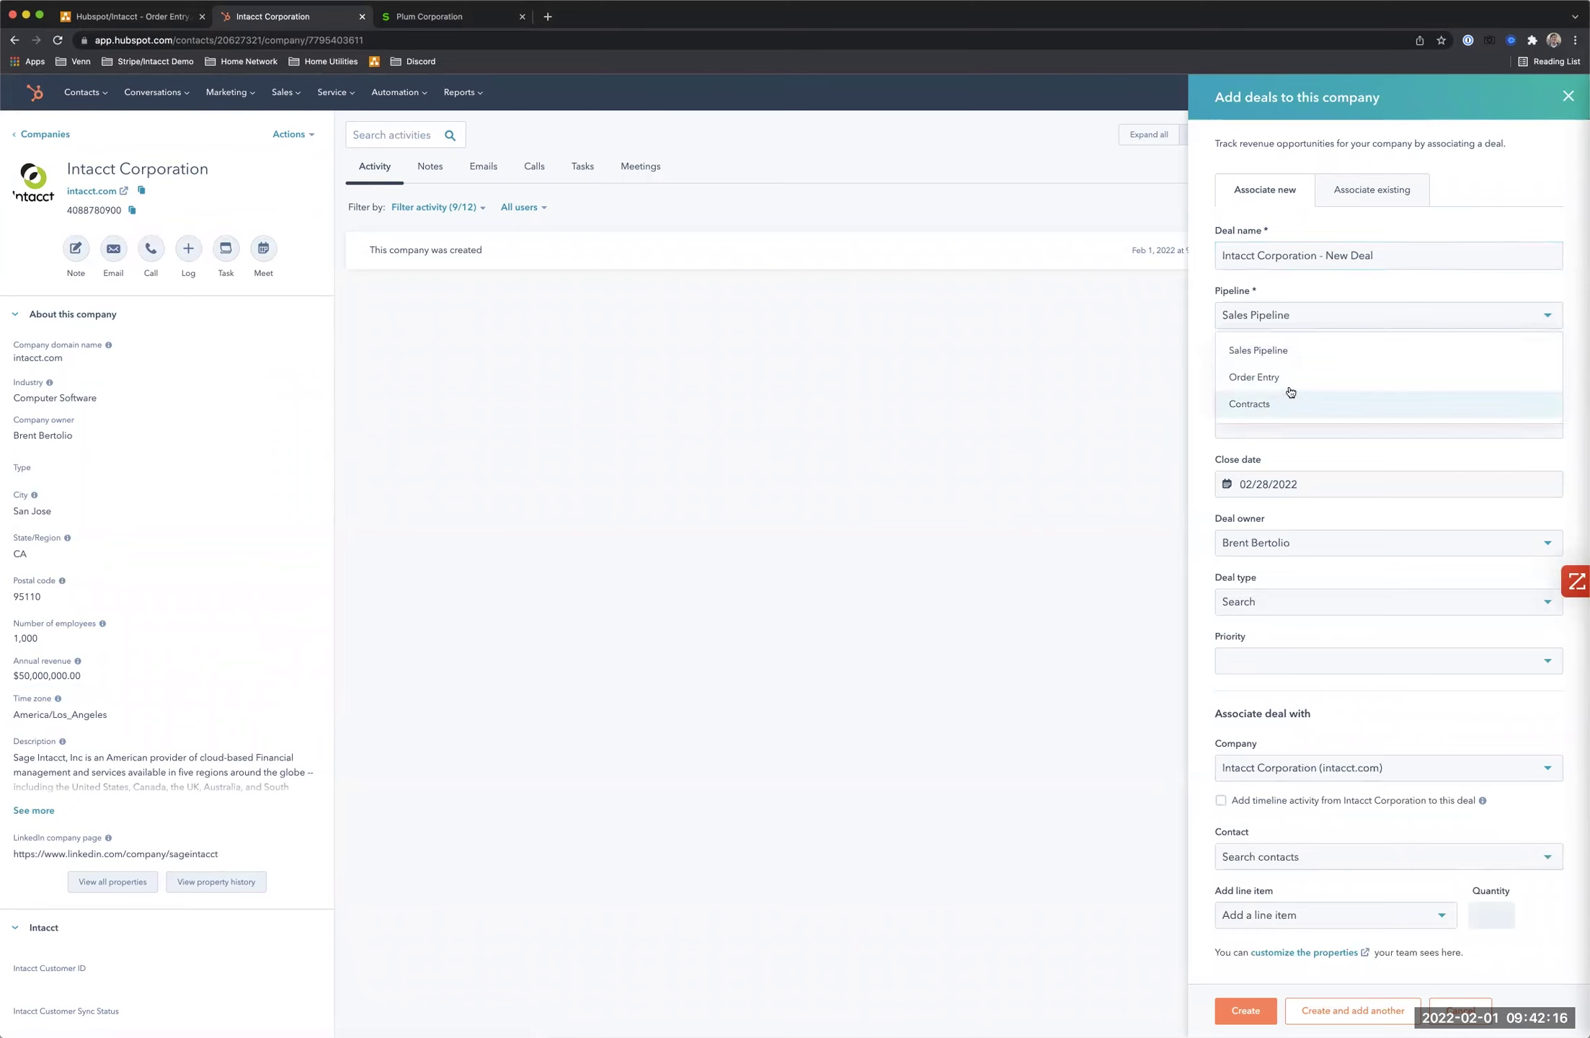
pyautogui.click(1255, 383)
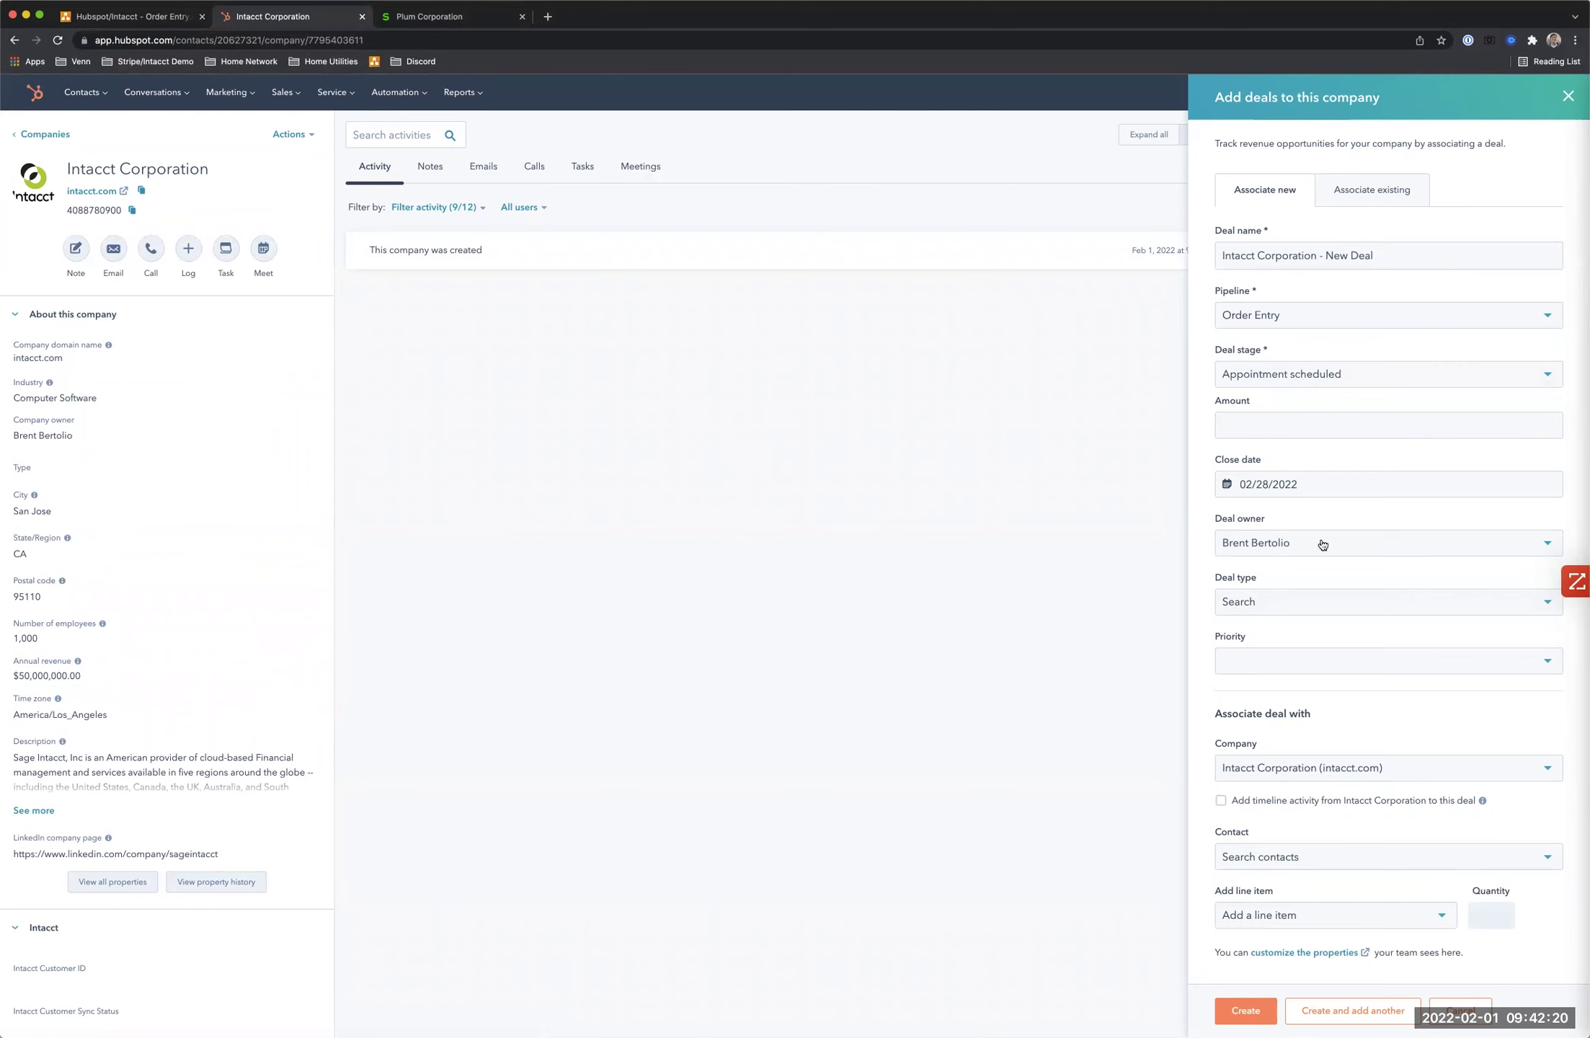
# - Add Intacct Licensing with quantity 9 and Intacct Implementation as line items and create the deal
pyautogui.scroll(-1, 1323, 545)
pyautogui.click(1329, 905)
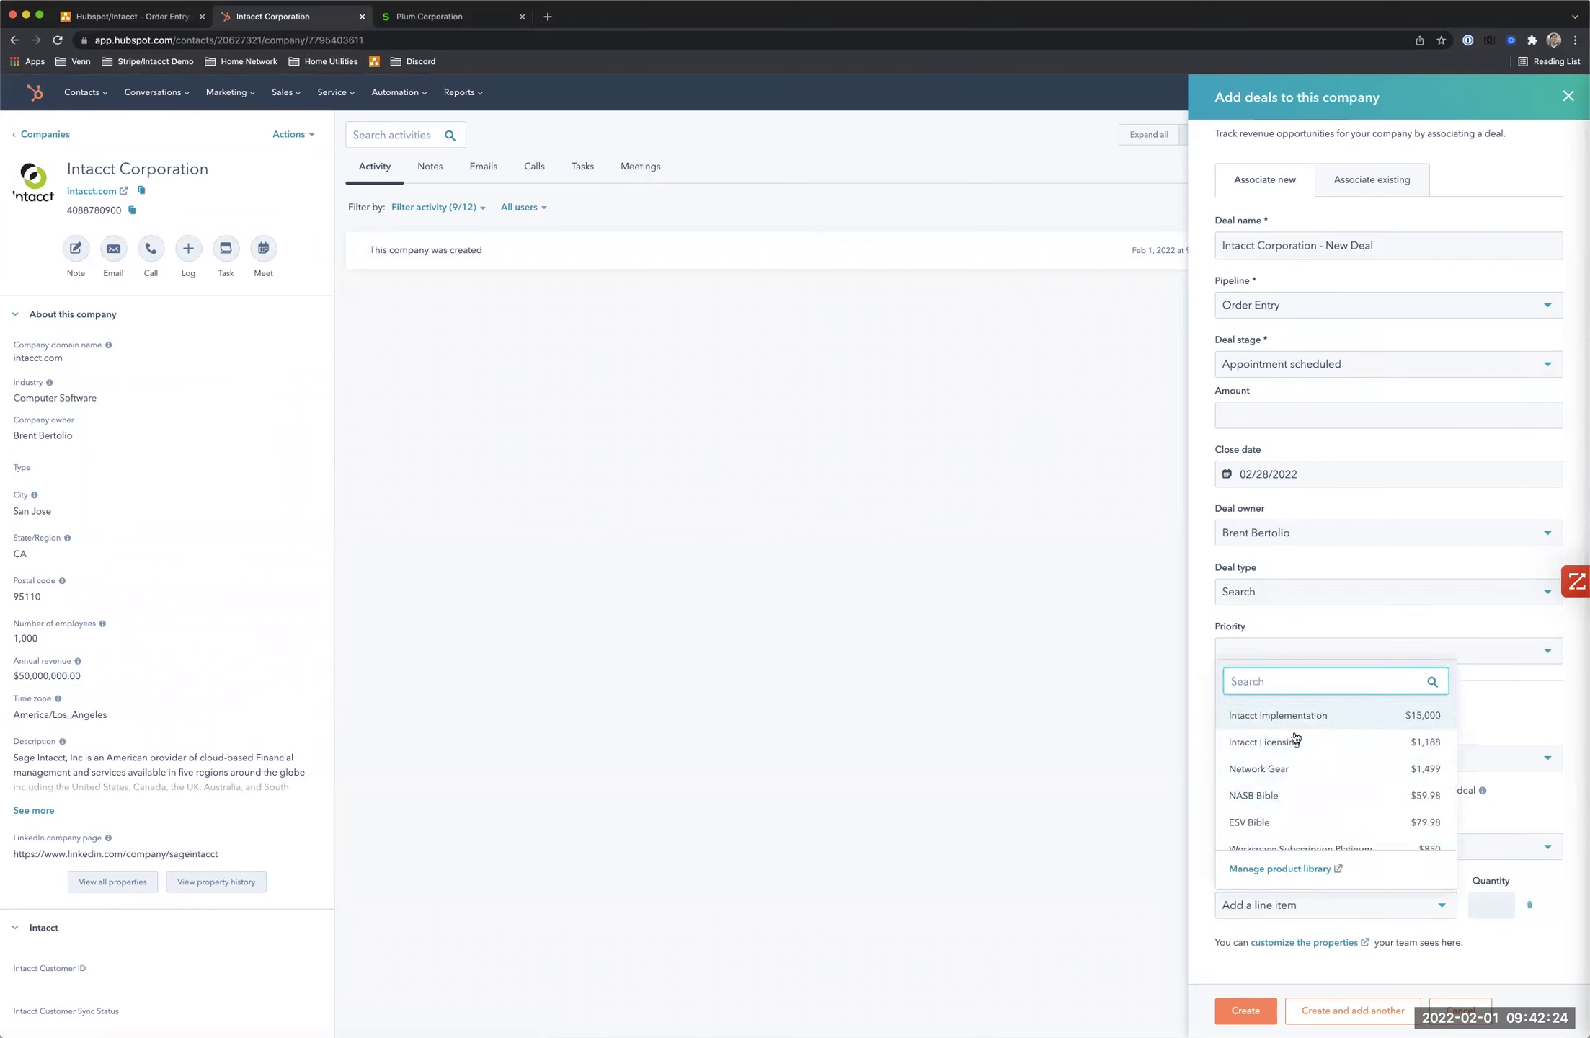
pyautogui.click(1297, 741)
pyautogui.click(1263, 932)
pyautogui.click(1284, 935)
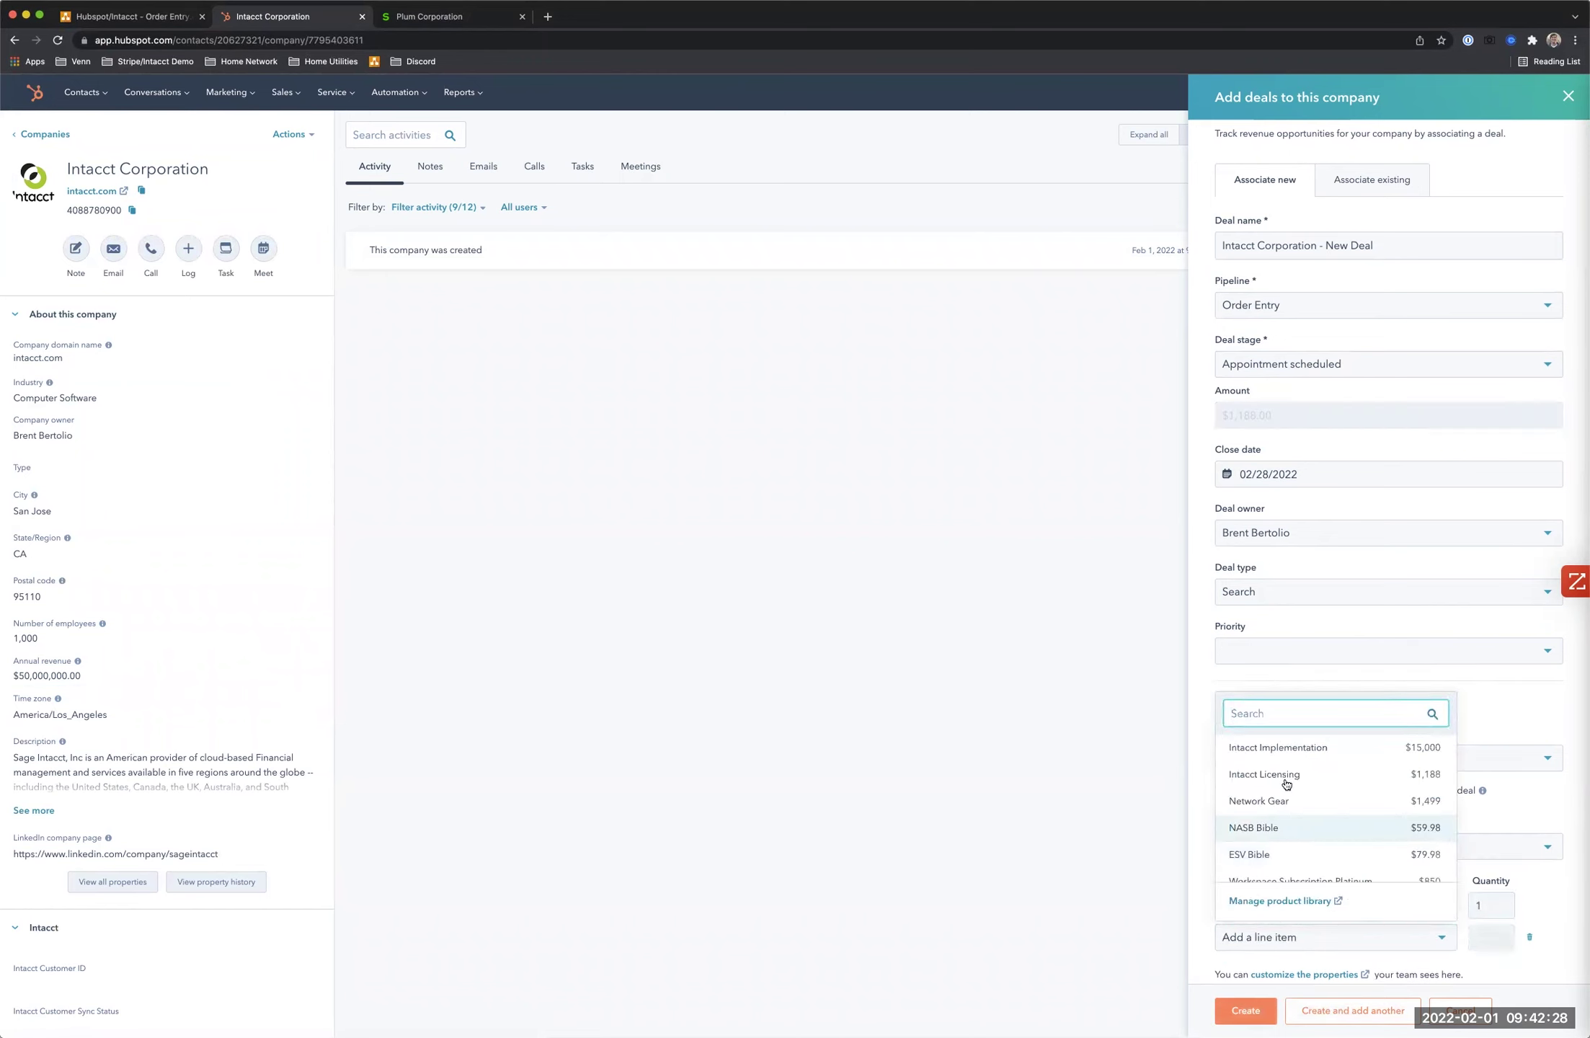
pyautogui.click(1278, 748)
pyautogui.click(1478, 900)
pyautogui.press('BackSpace')
pyautogui.write('9')
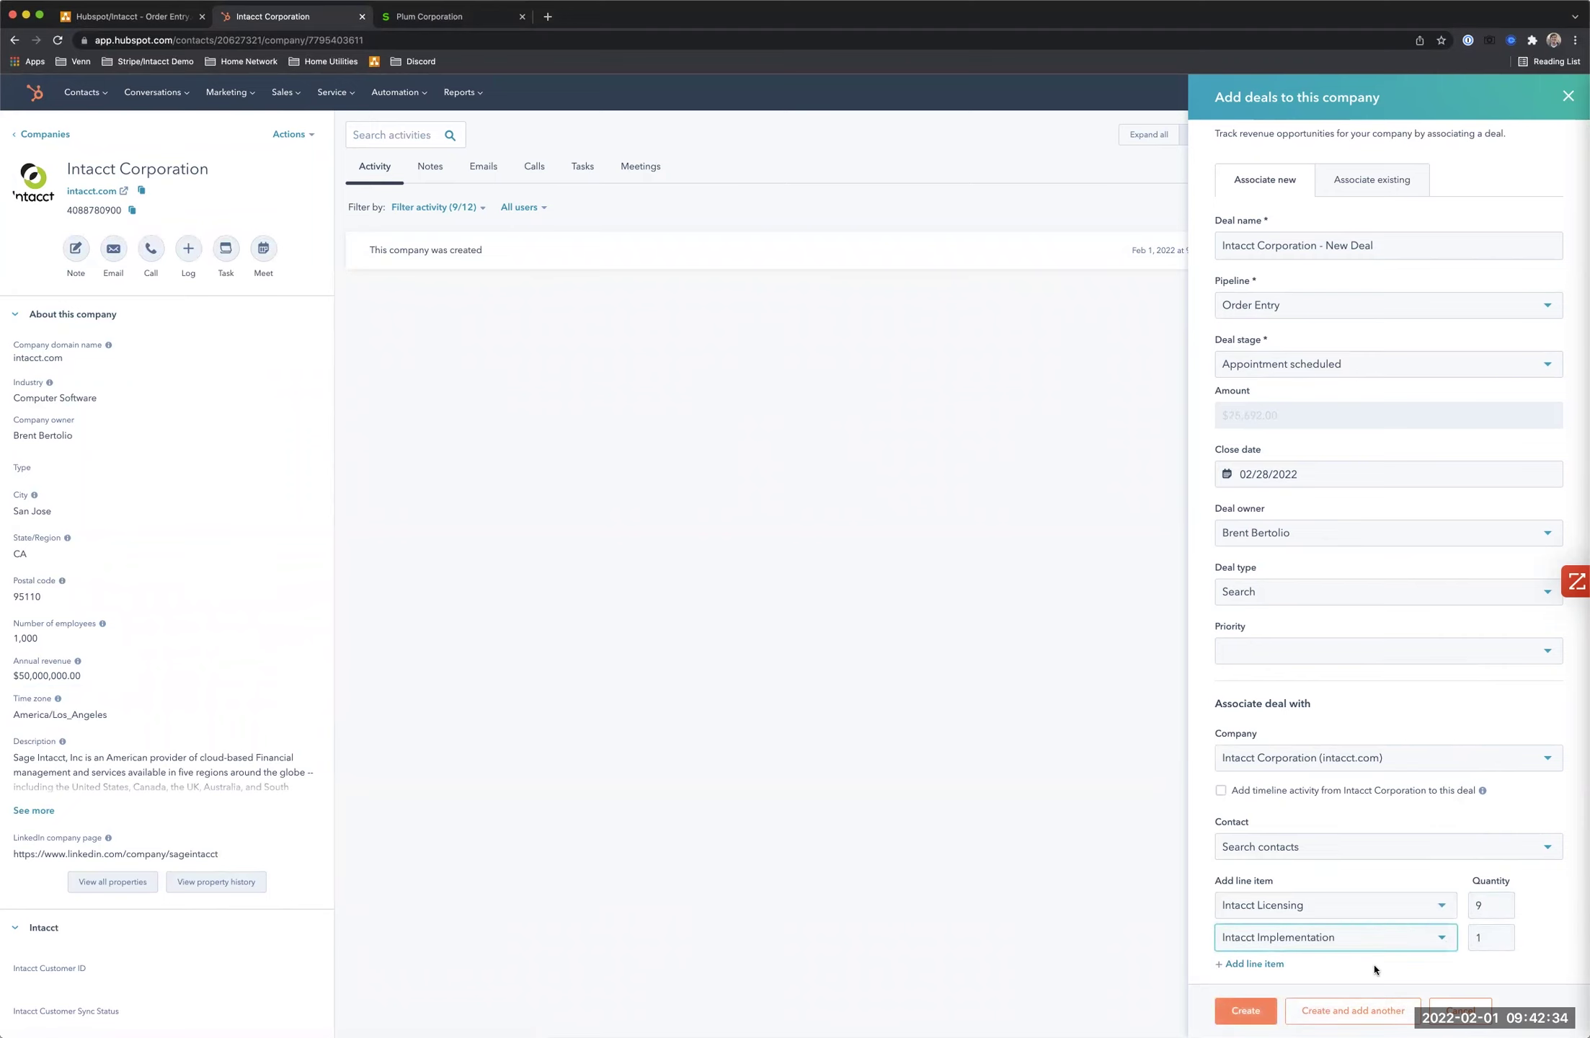
pyautogui.scroll(-1, 1370, 937)
pyautogui.click(1255, 1013)
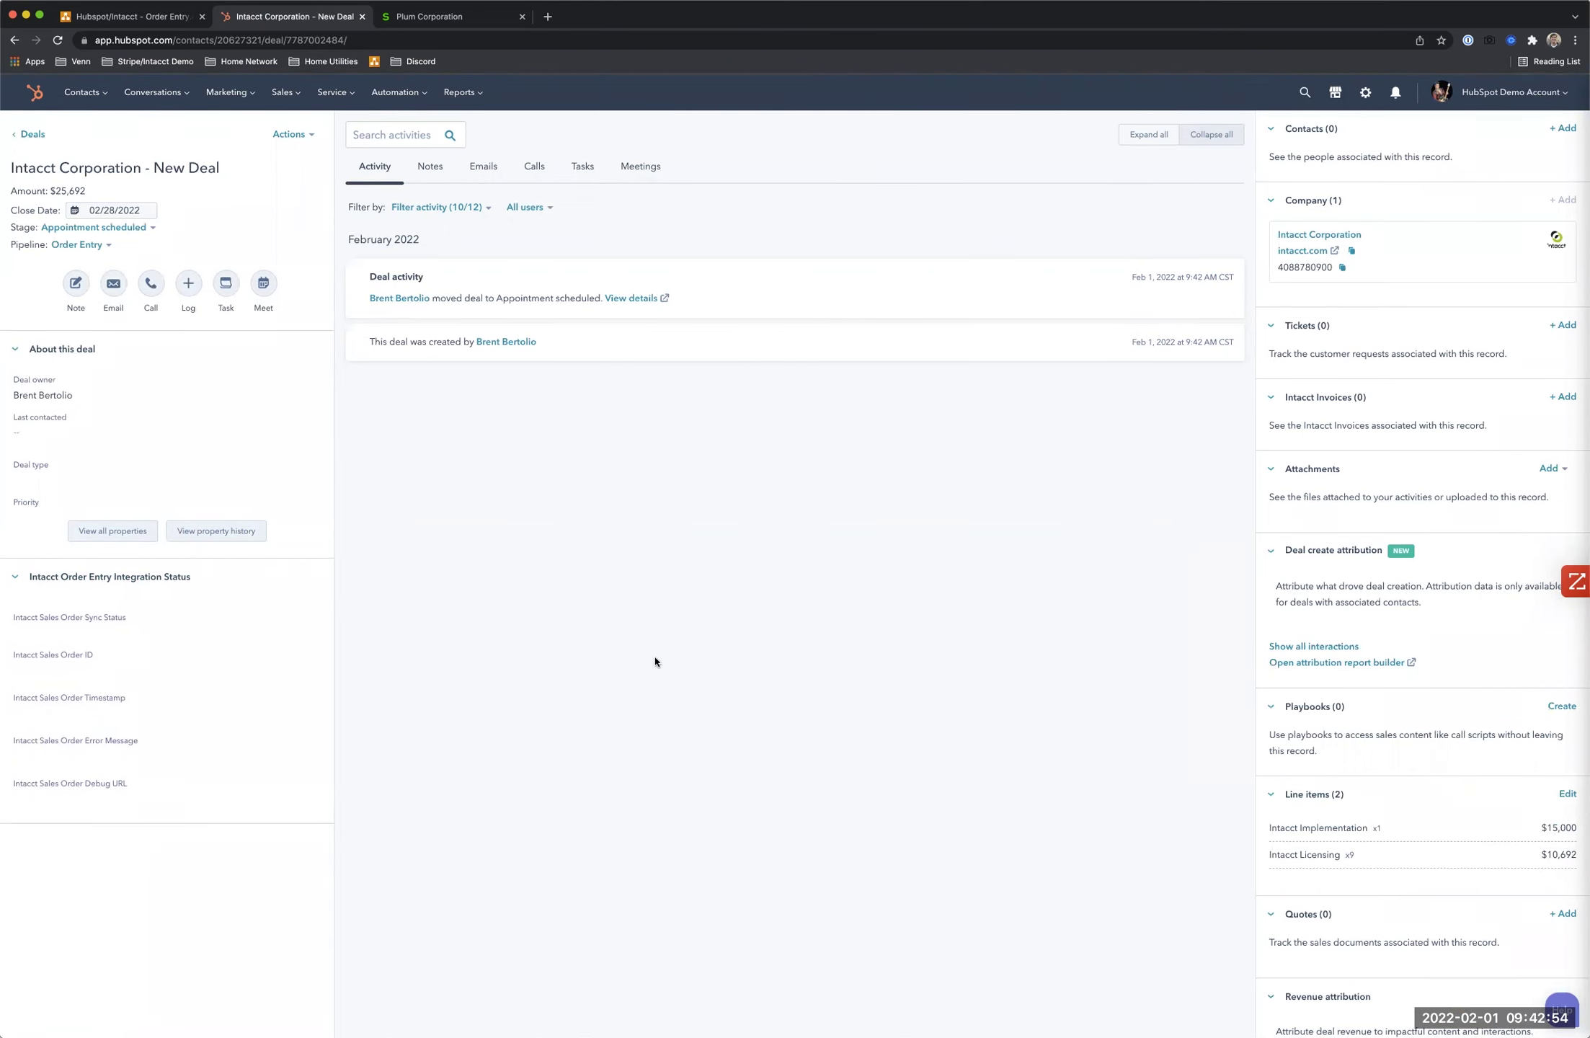
# - Set the stage of the Intacct Corporation deal to Closed won
pyautogui.moveTo(95, 196); pyautogui.dragTo(55, 192)
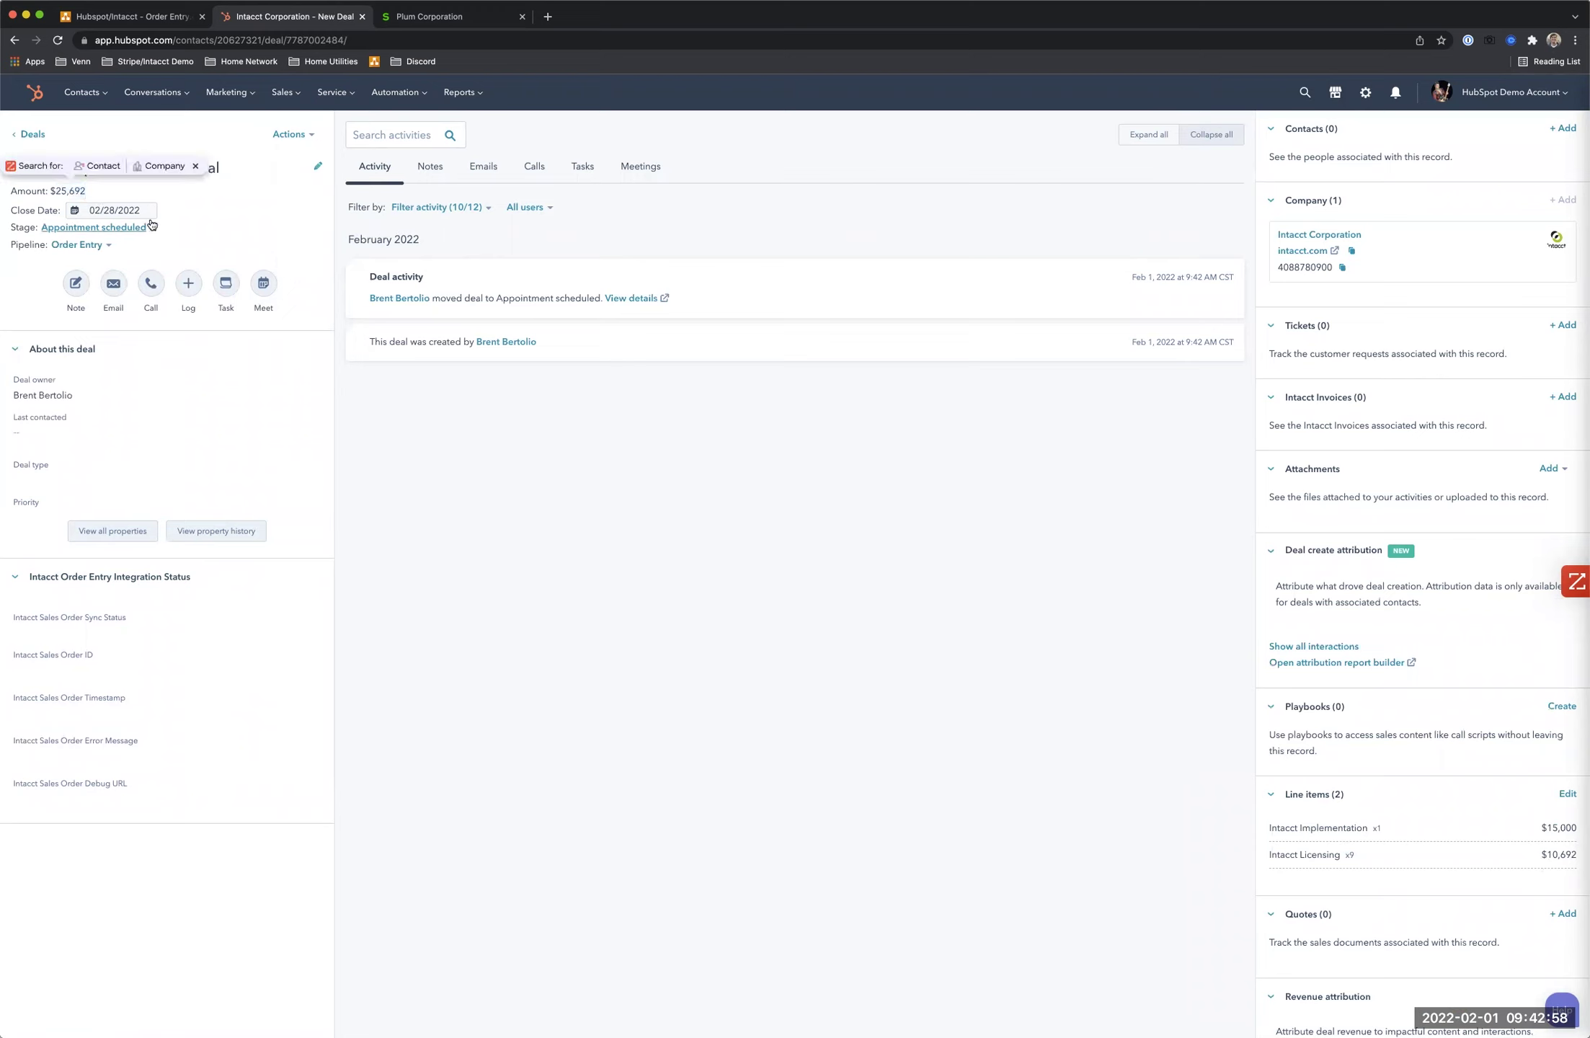
pyautogui.click(98, 227)
pyautogui.scroll(-2, 113, 351)
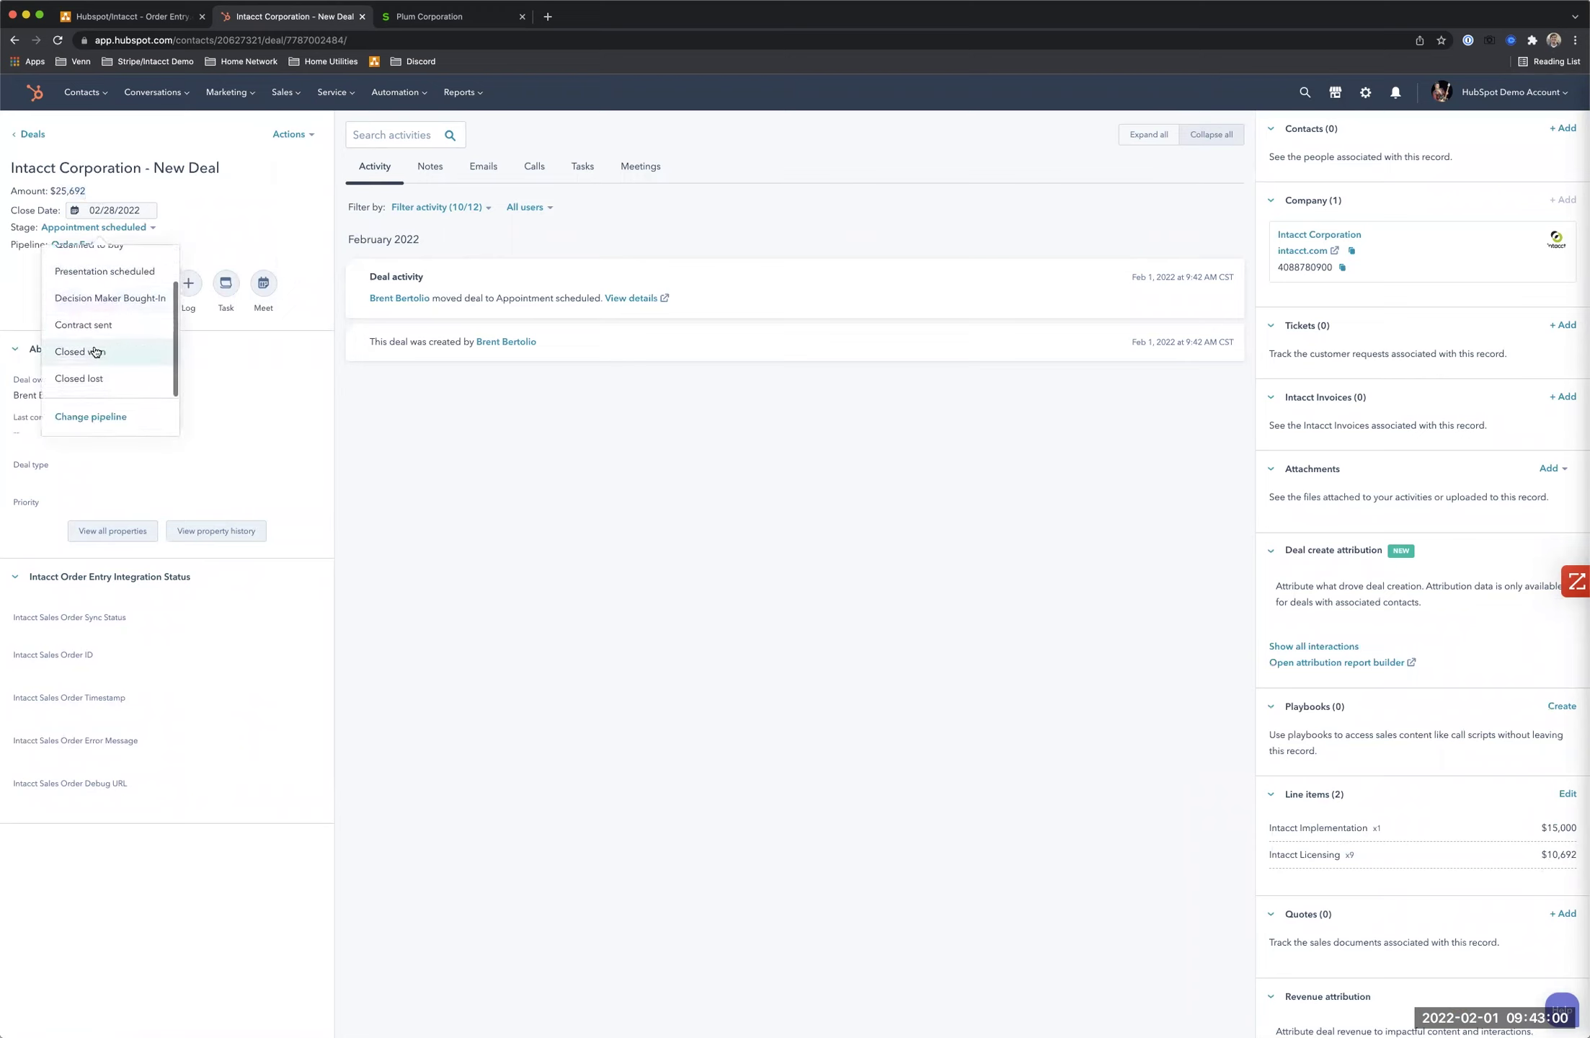
pyautogui.click(113, 351)
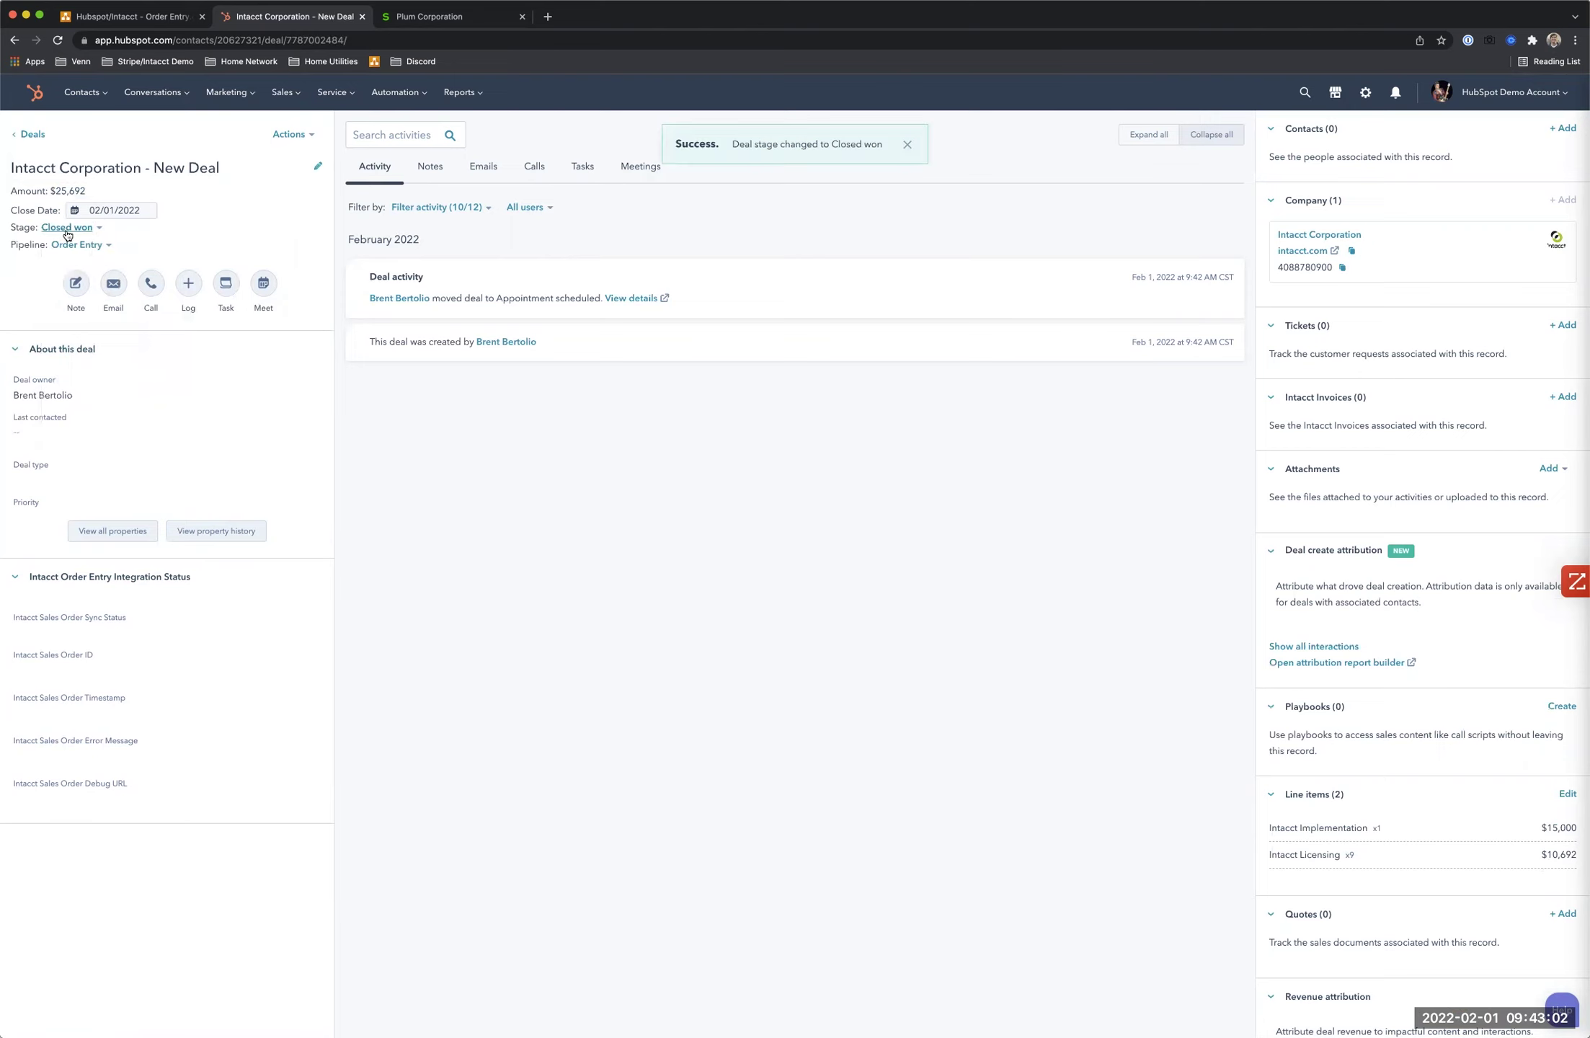
# - Set the deal's Intacct Sales Order Sync Status to Sync, save the change and reload the record
pyautogui.click(133, 623)
pyautogui.click(52, 624)
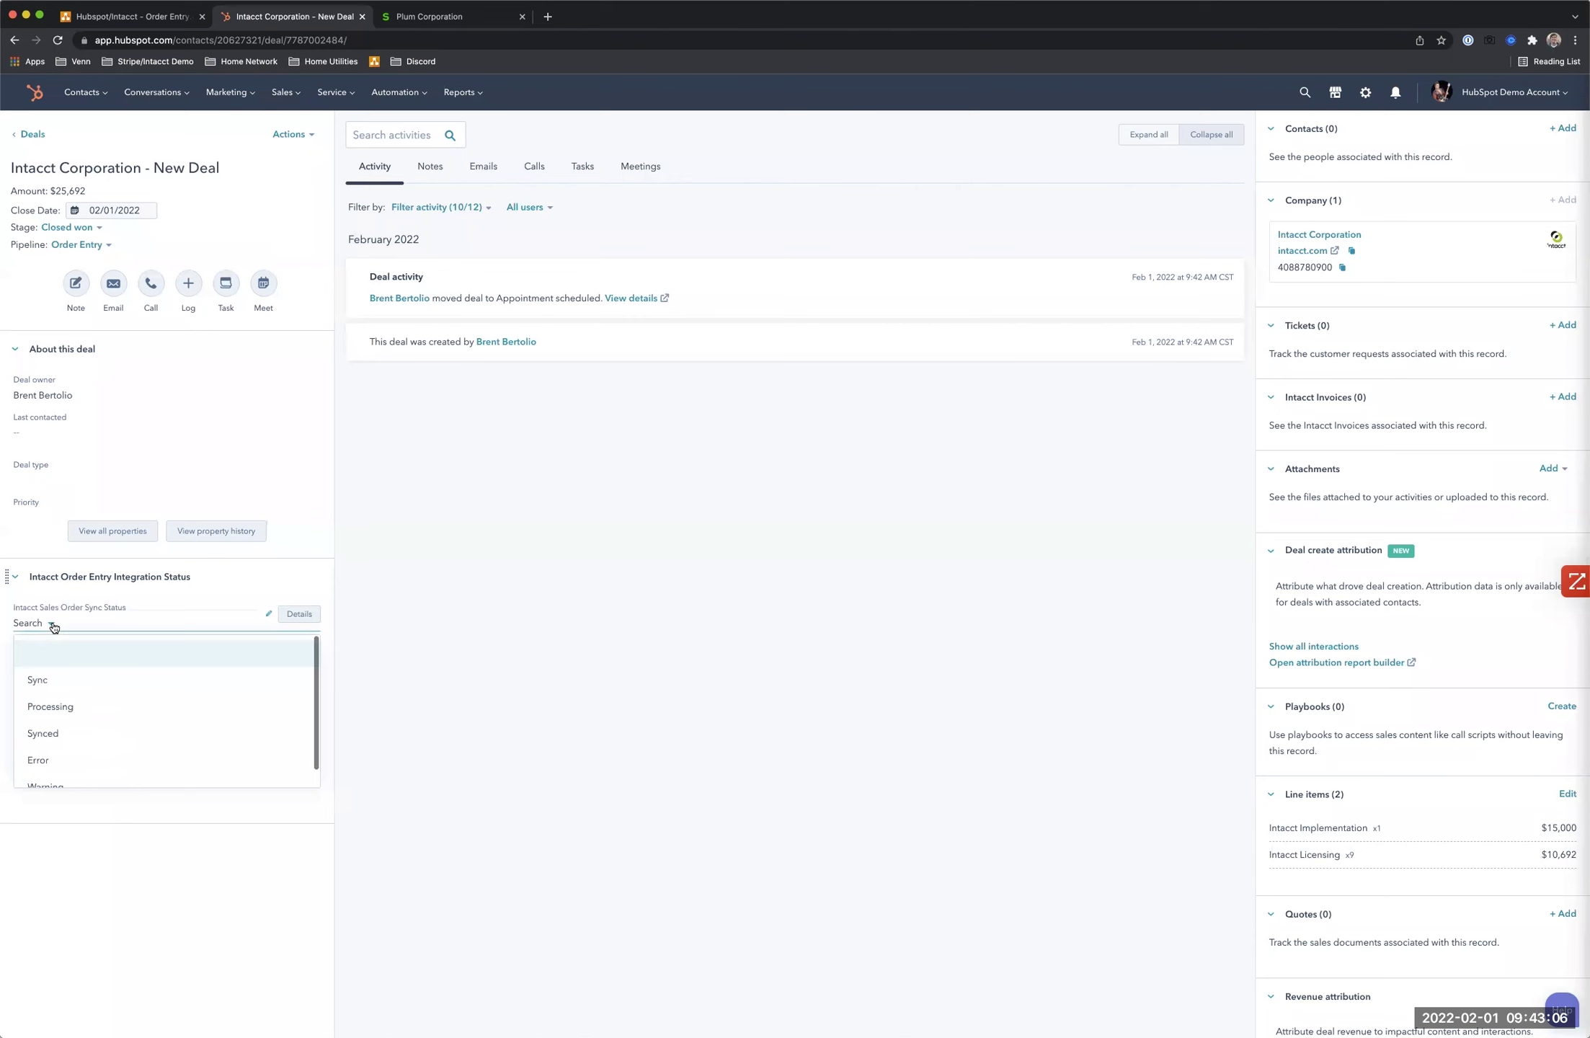
pyautogui.click(53, 681)
pyautogui.click(61, 1012)
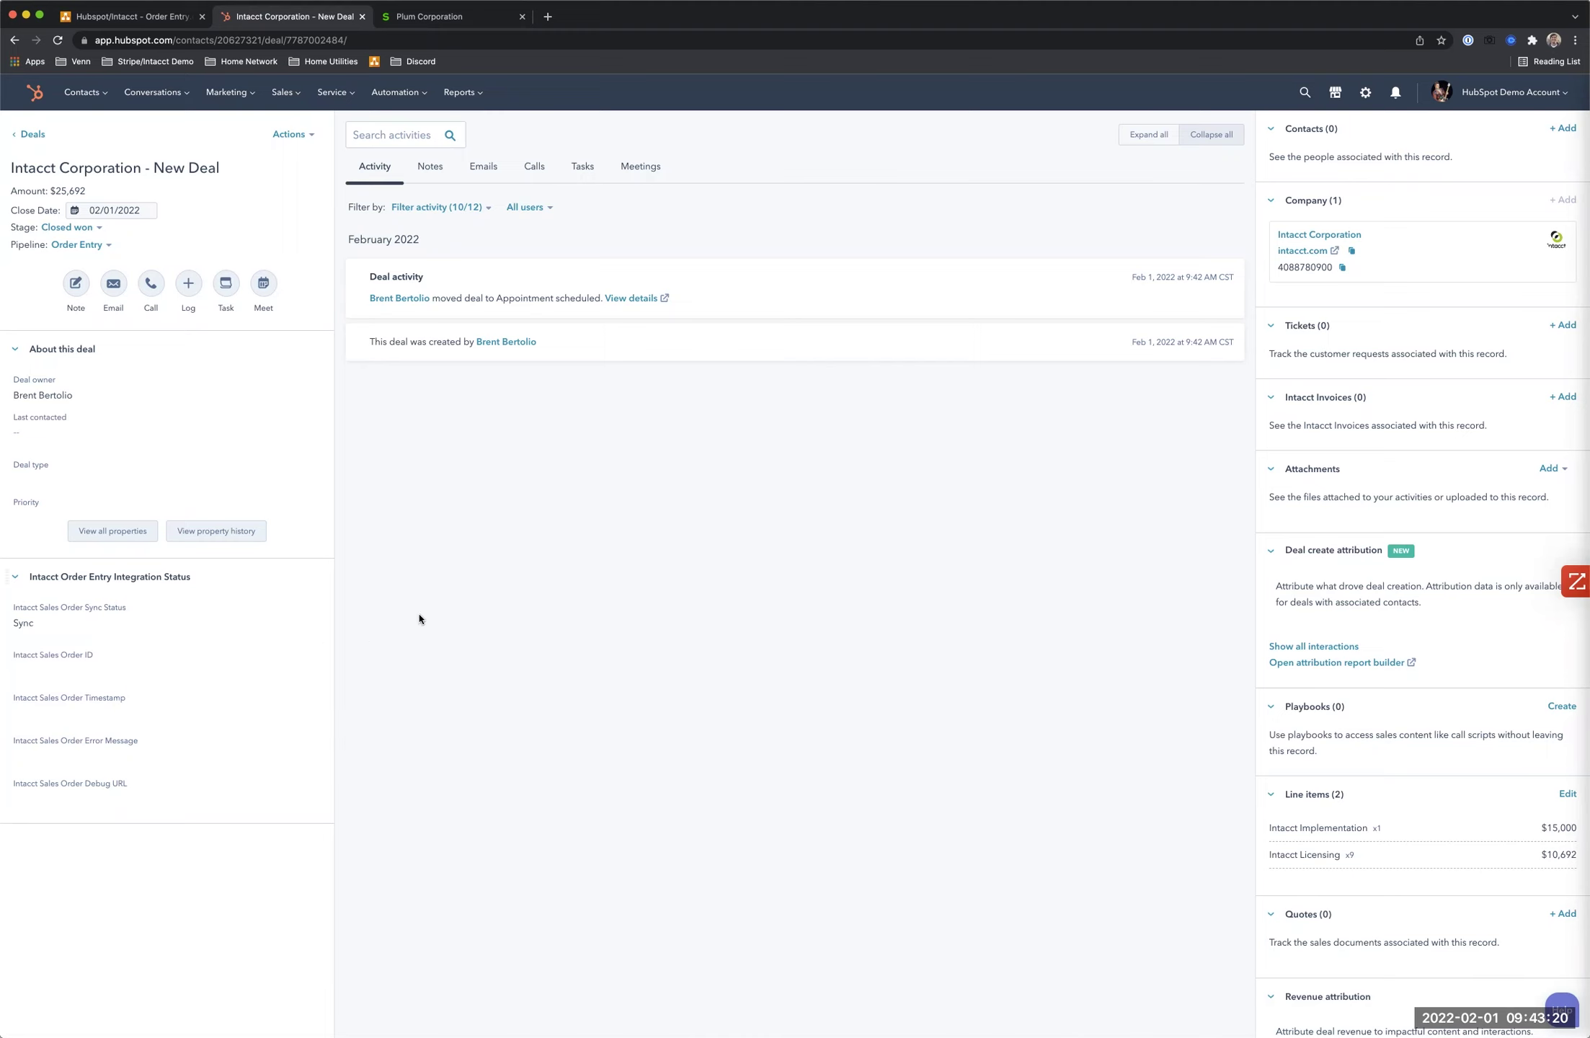
pyautogui.press('super+r')
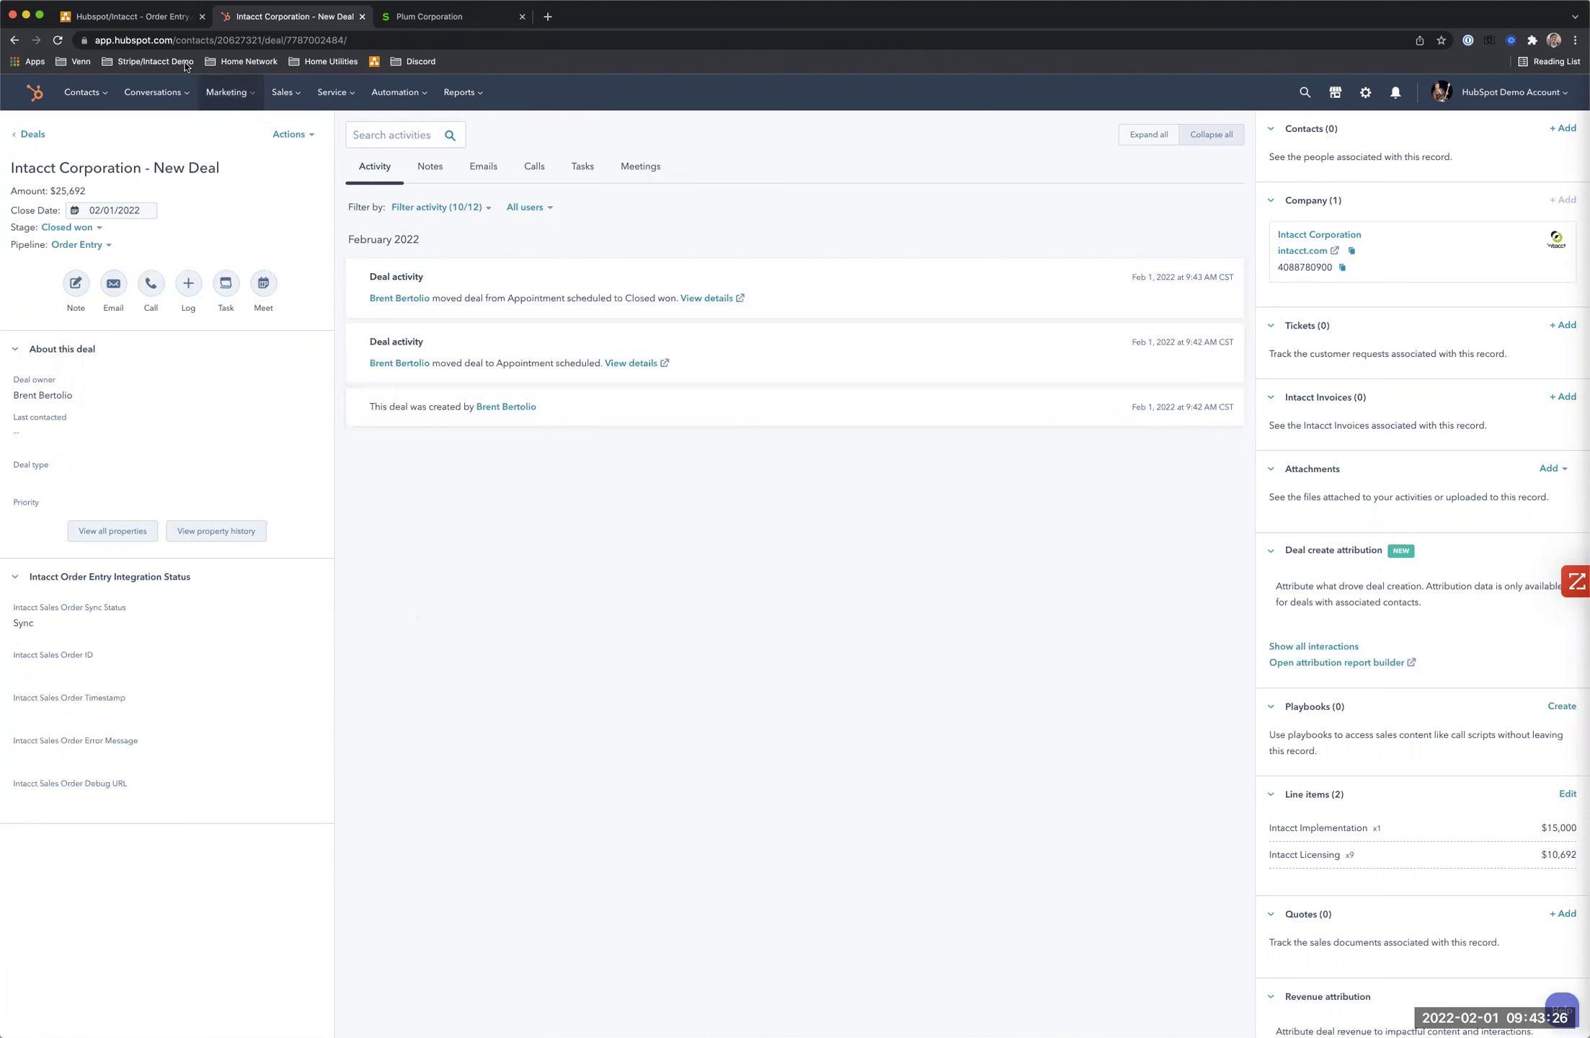
# - Review the deal's pipeline options in HubSpot and the Deal and Line Item objects in the order entry diagram
pyautogui.hotkey('ctrl', 'shift', 'Tab')
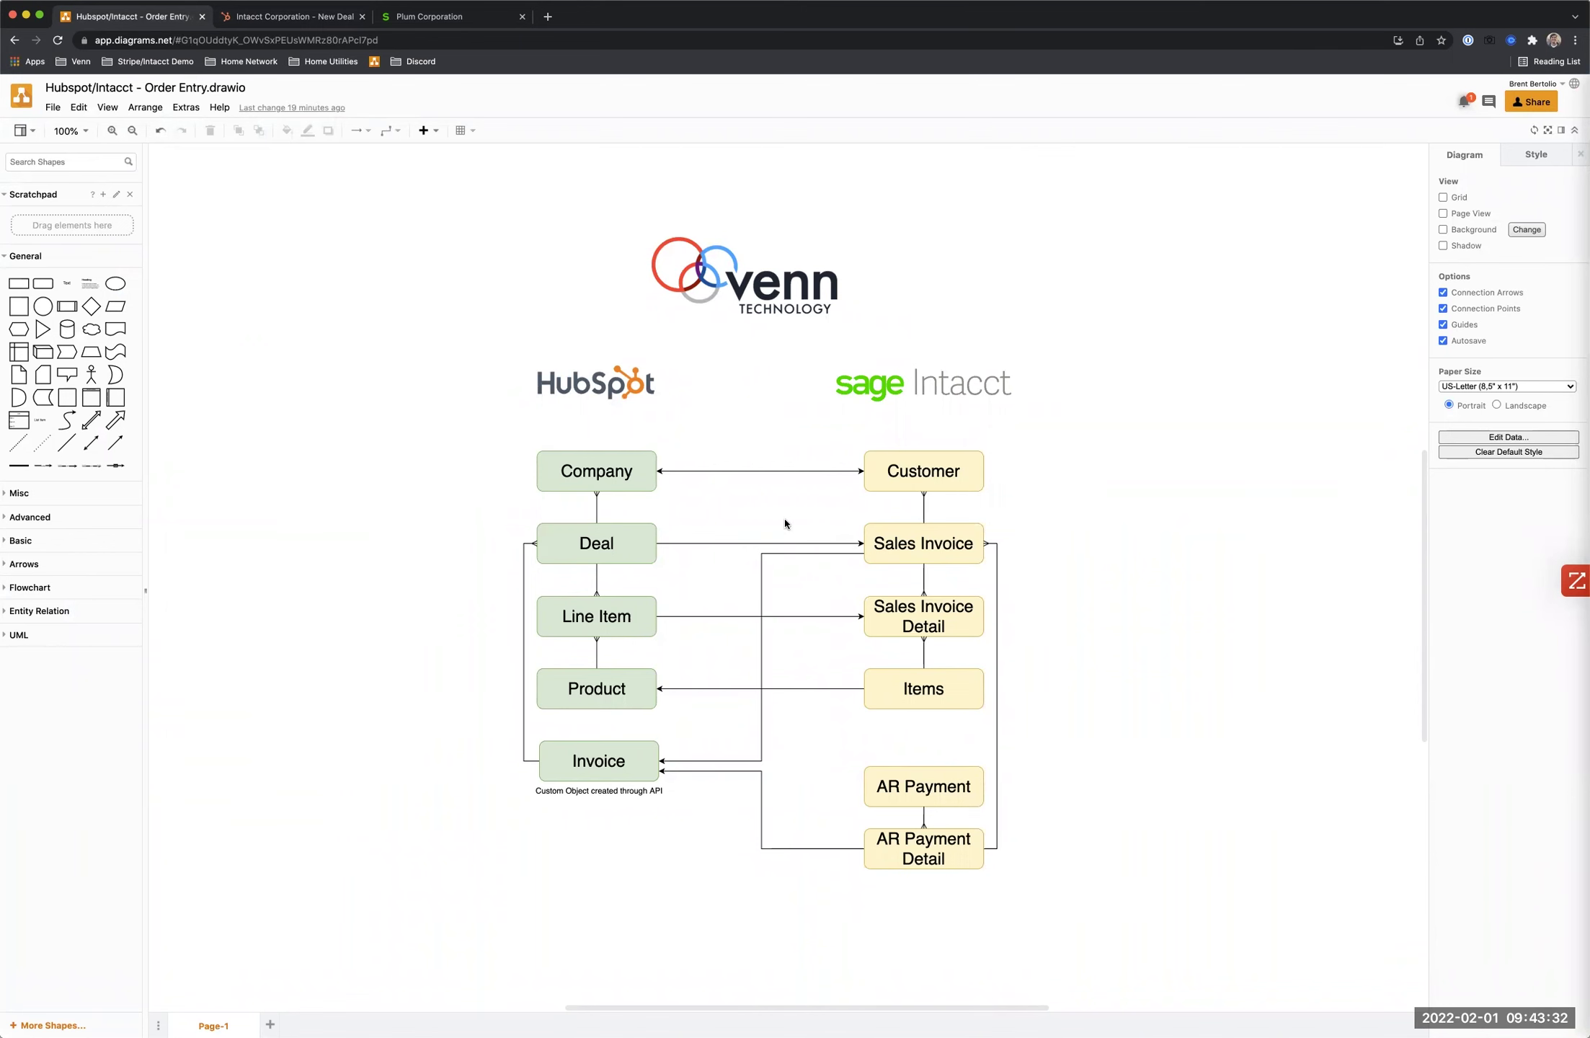
pyautogui.click(260, 22)
pyautogui.click(108, 249)
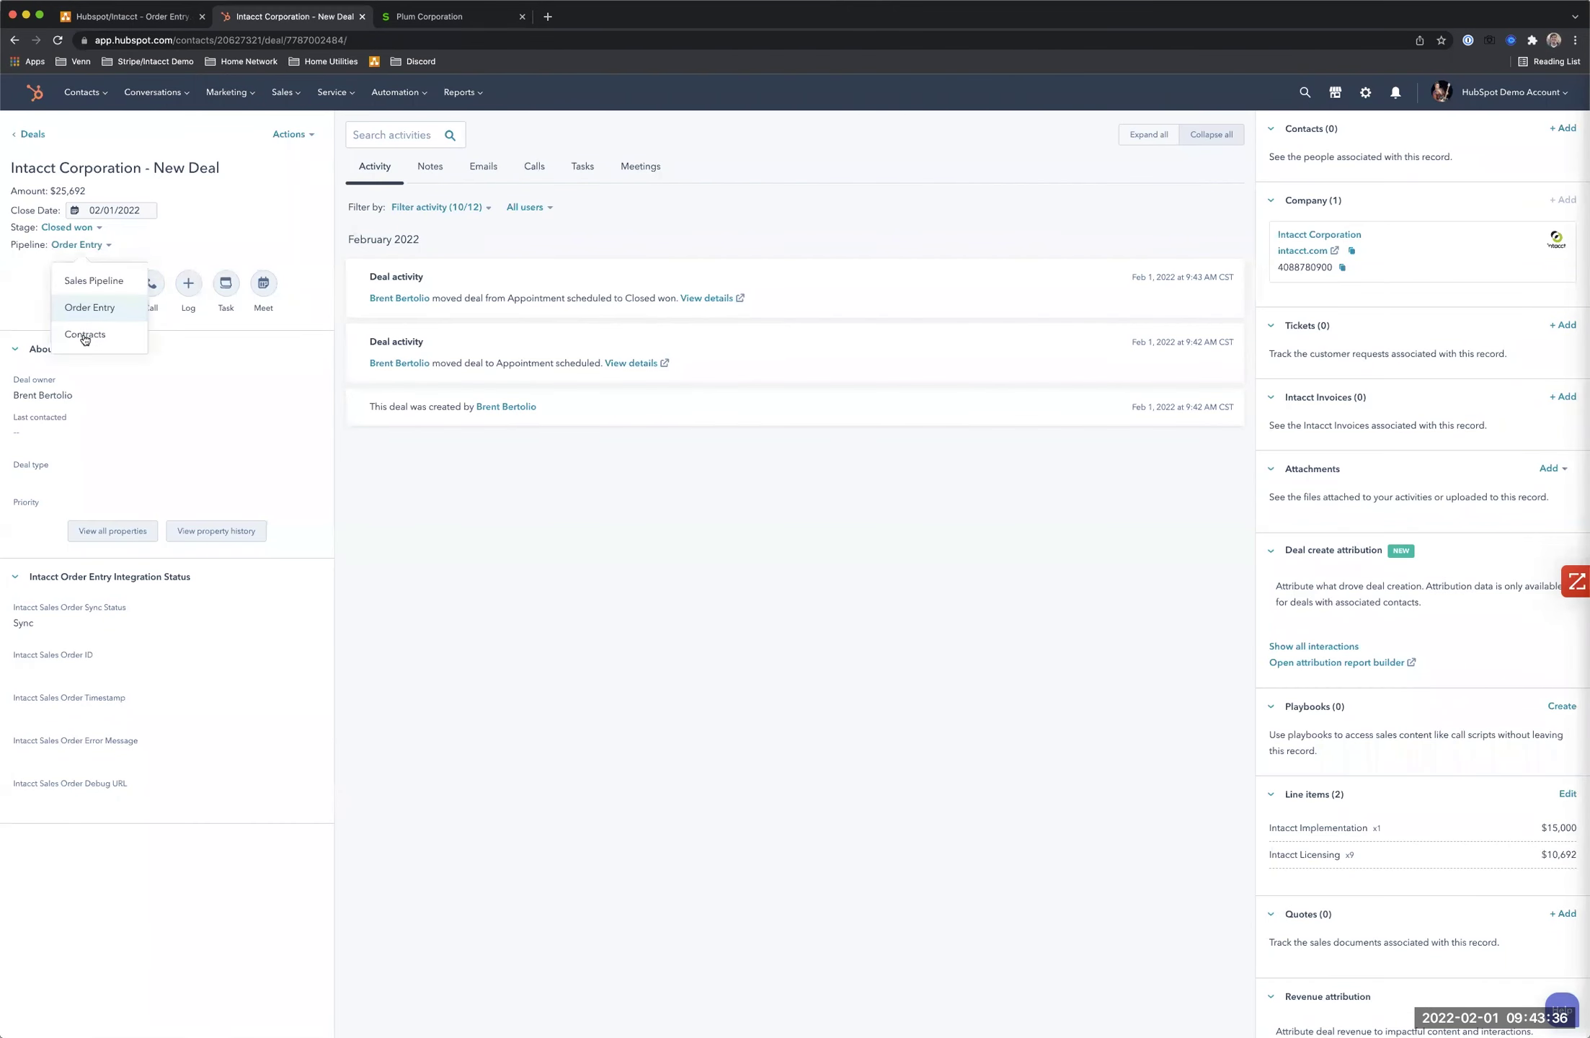
pyautogui.click(138, 20)
pyautogui.moveTo(491, 509); pyautogui.dragTo(704, 665)
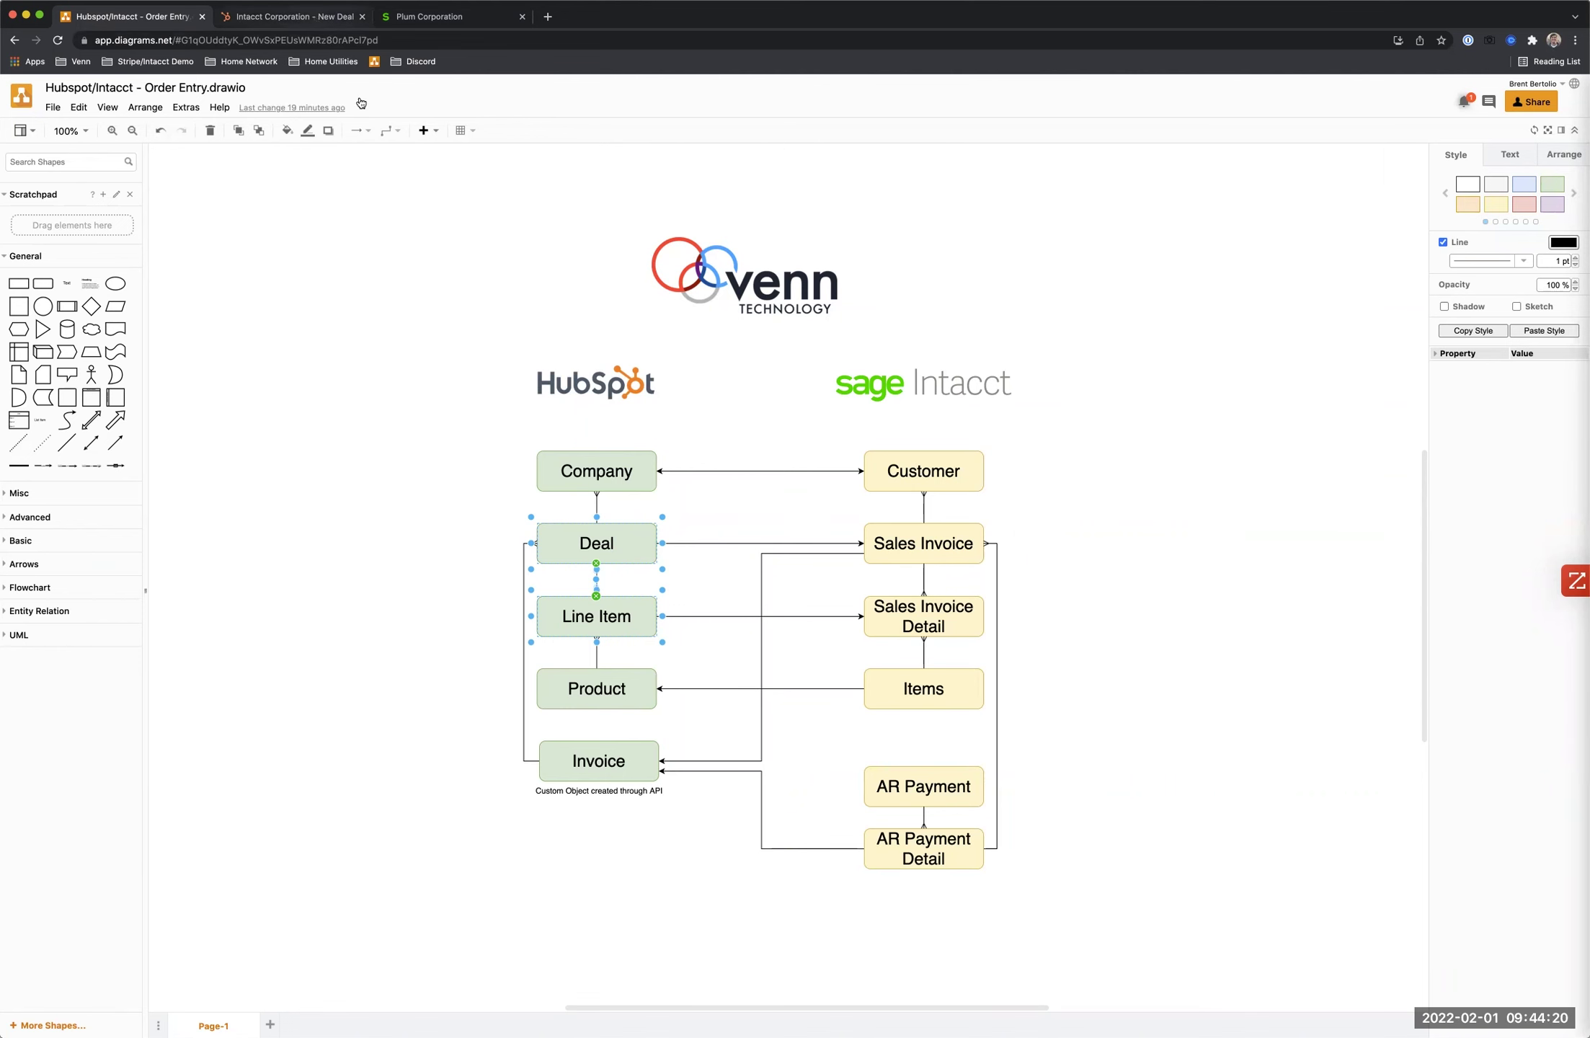
# - Return to the HubSpot deal and reload it to check its Intacct order entry integration status
pyautogui.click(315, 17)
pyautogui.press('super+r')
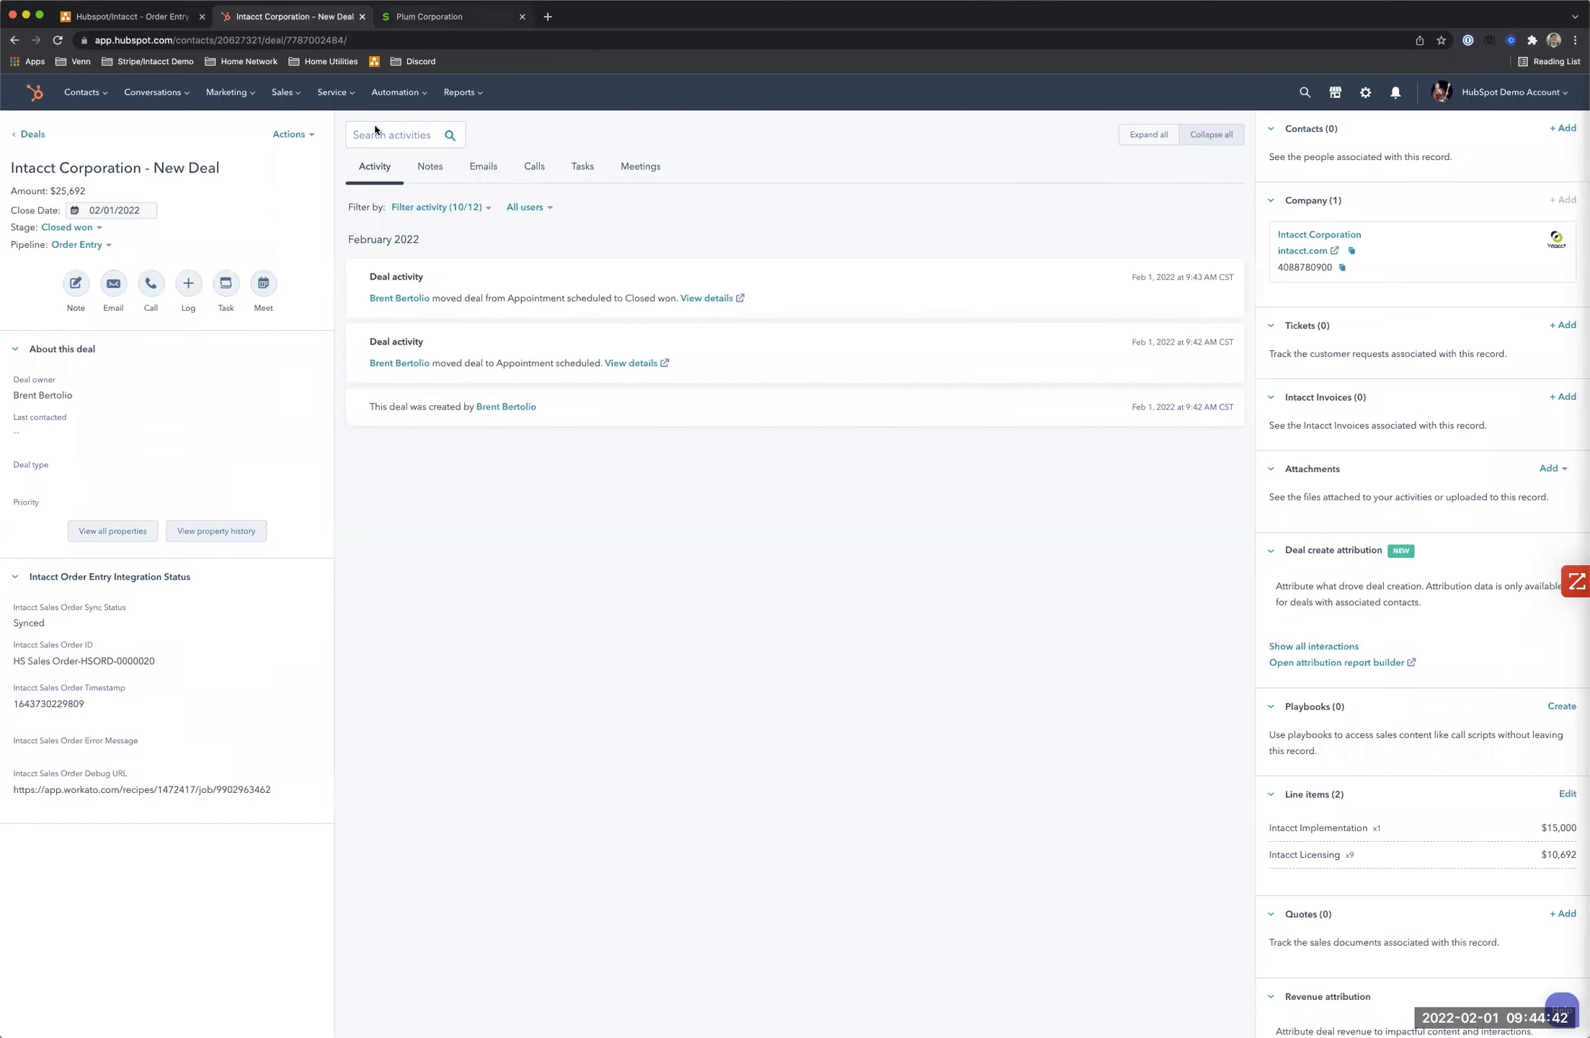
# - Switch to Sage Intacct, list the HS Sales Order transactions in Order Entry and view Intacct Corporation's order
pyautogui.click(425, 16)
pyautogui.click(178, 149)
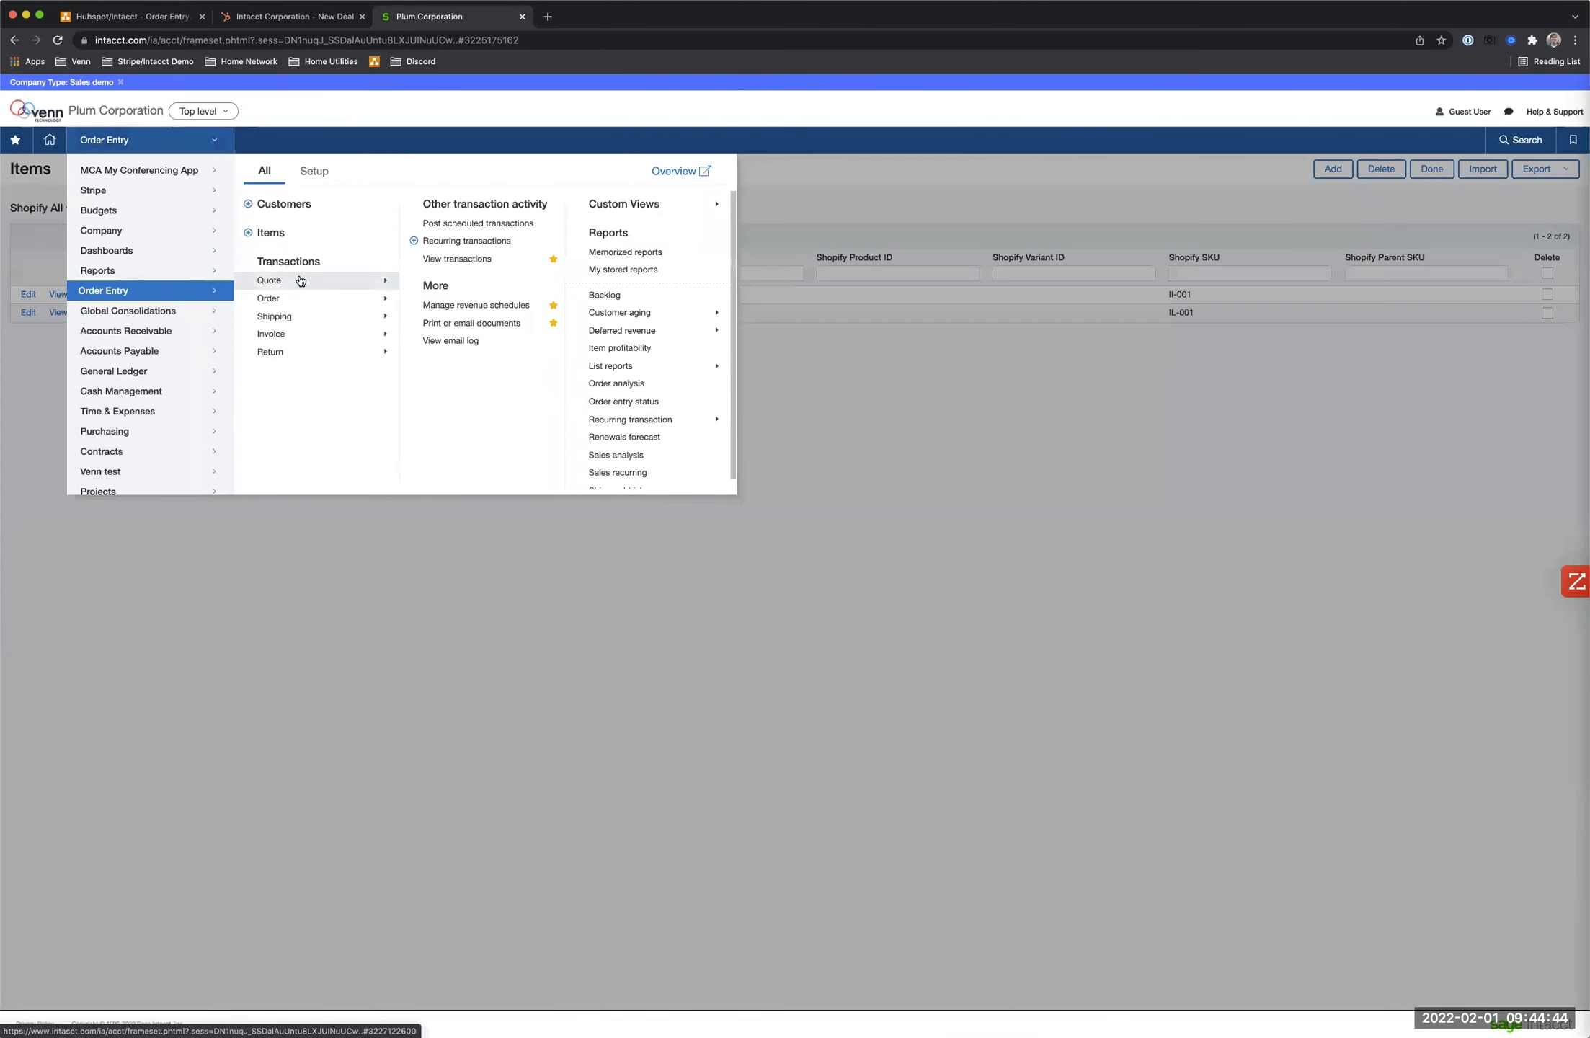
pyautogui.moveTo(283, 298)
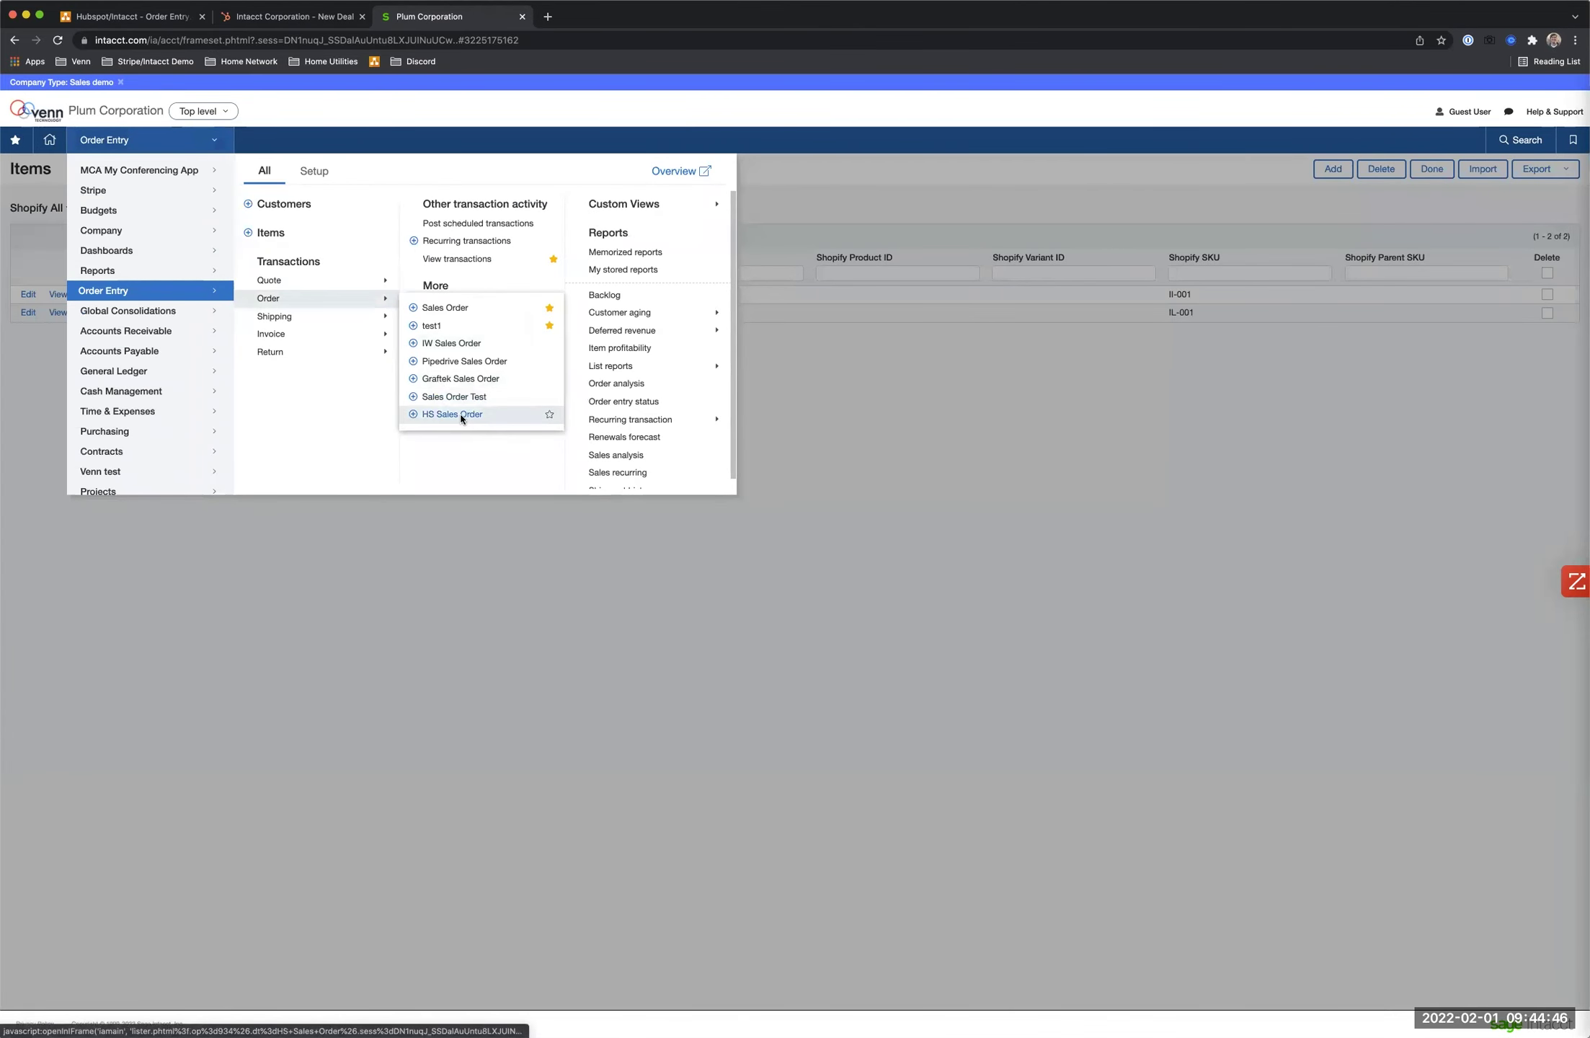
pyautogui.click(462, 417)
pyautogui.moveTo(649, 297); pyautogui.dragTo(562, 300)
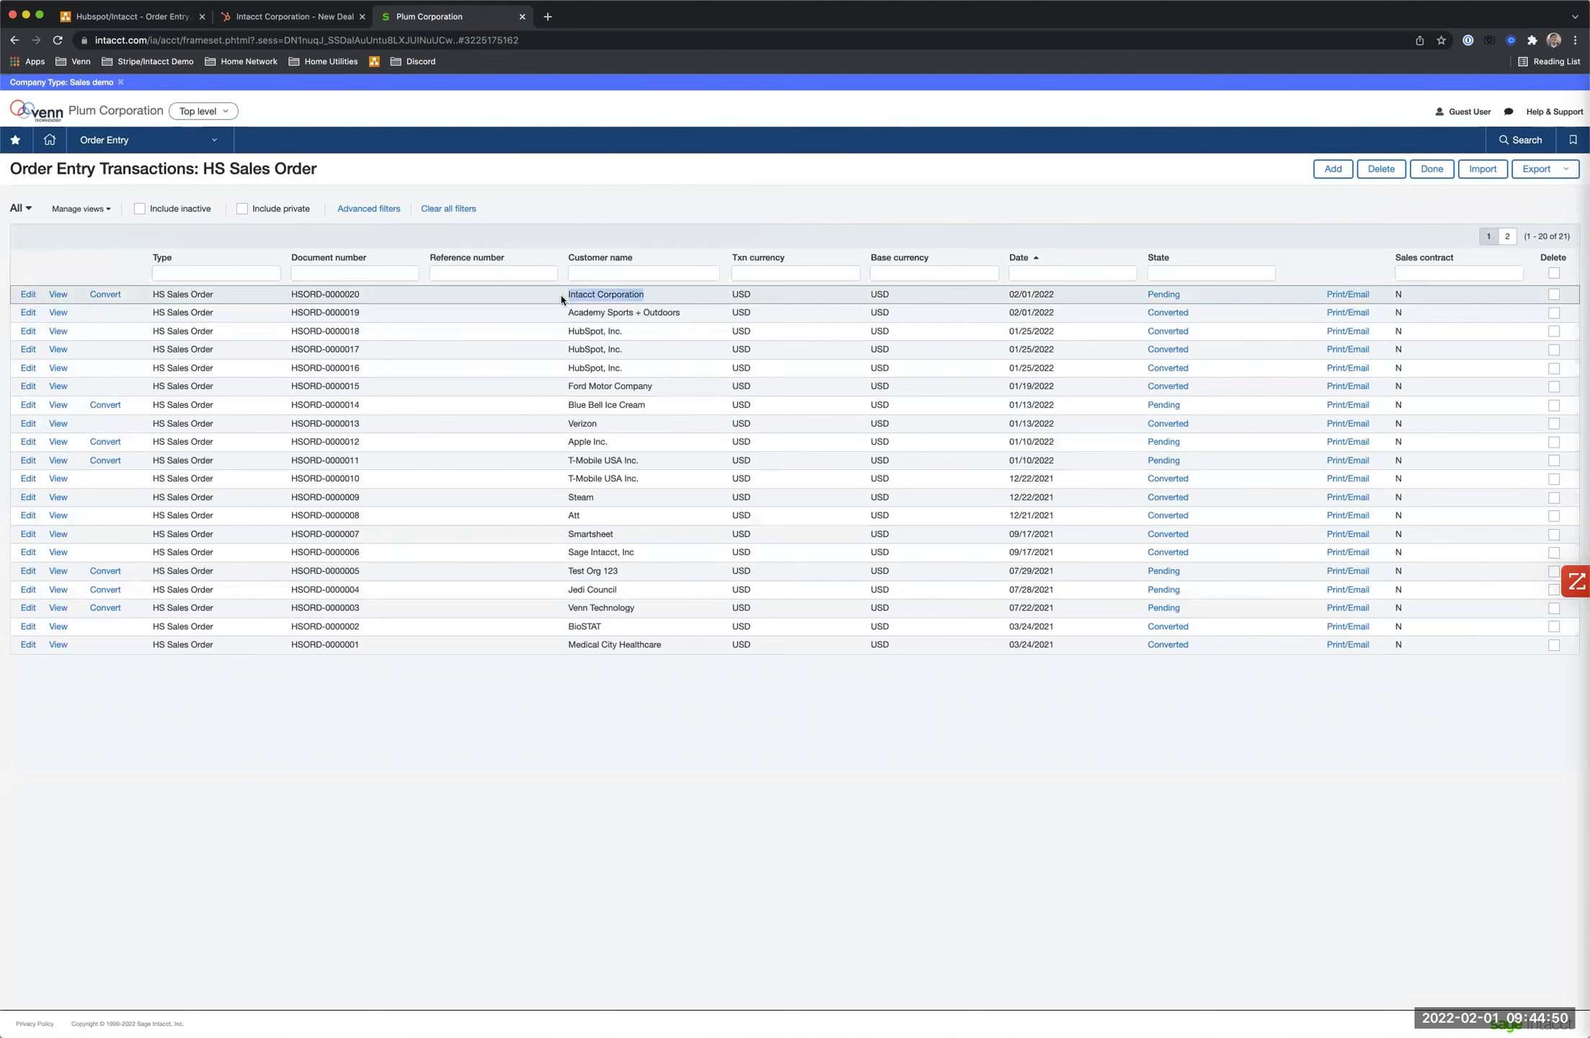
pyautogui.click(53, 297)
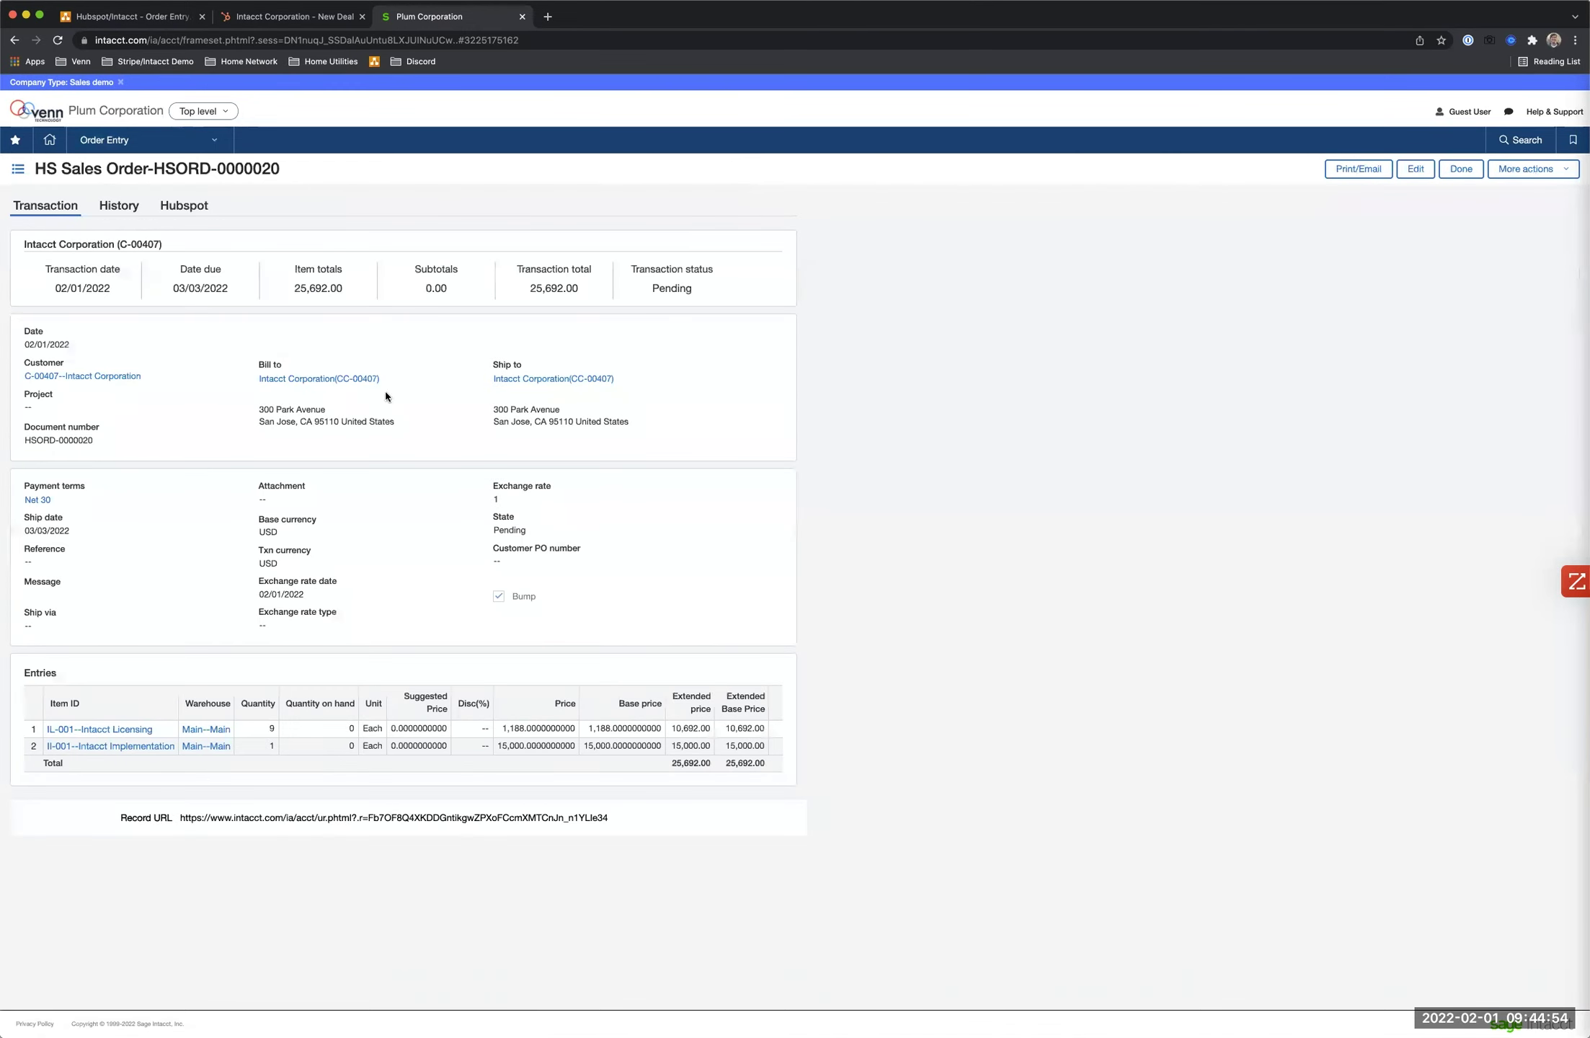
# - Convert Intacct Corporation's HS Sales Order into an HS Sales Invoice and post it
pyautogui.moveTo(586, 291); pyautogui.dragTo(525, 292)
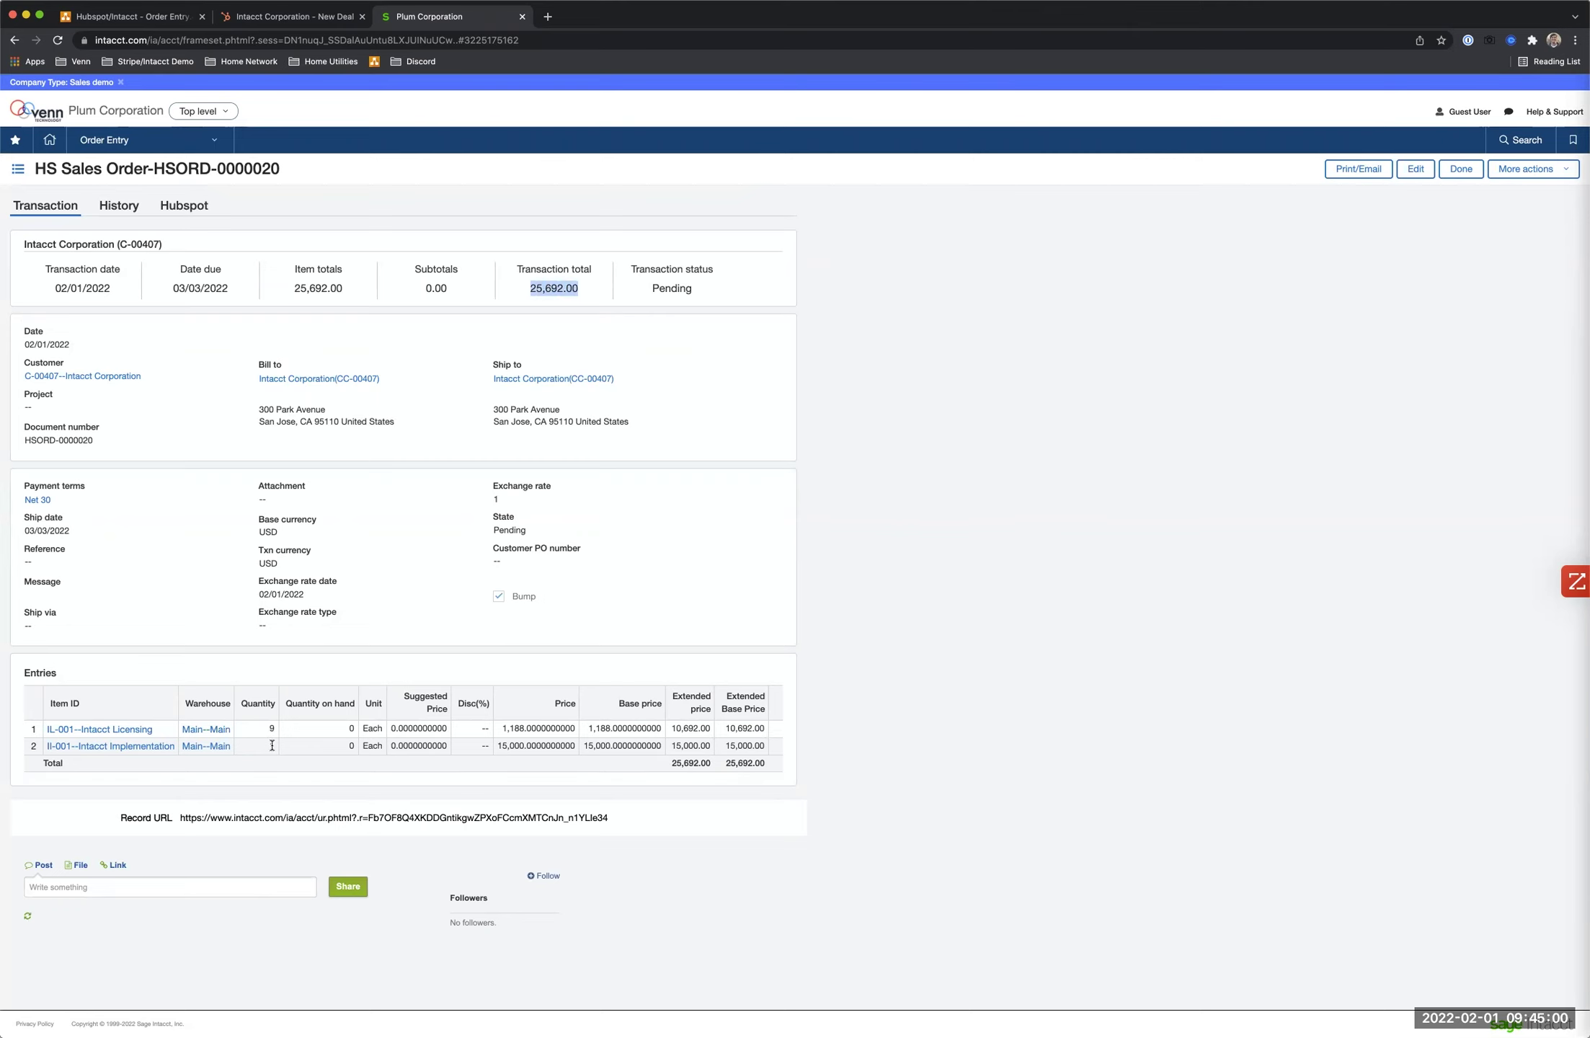
pyautogui.click(988, 303)
pyautogui.click(1526, 169)
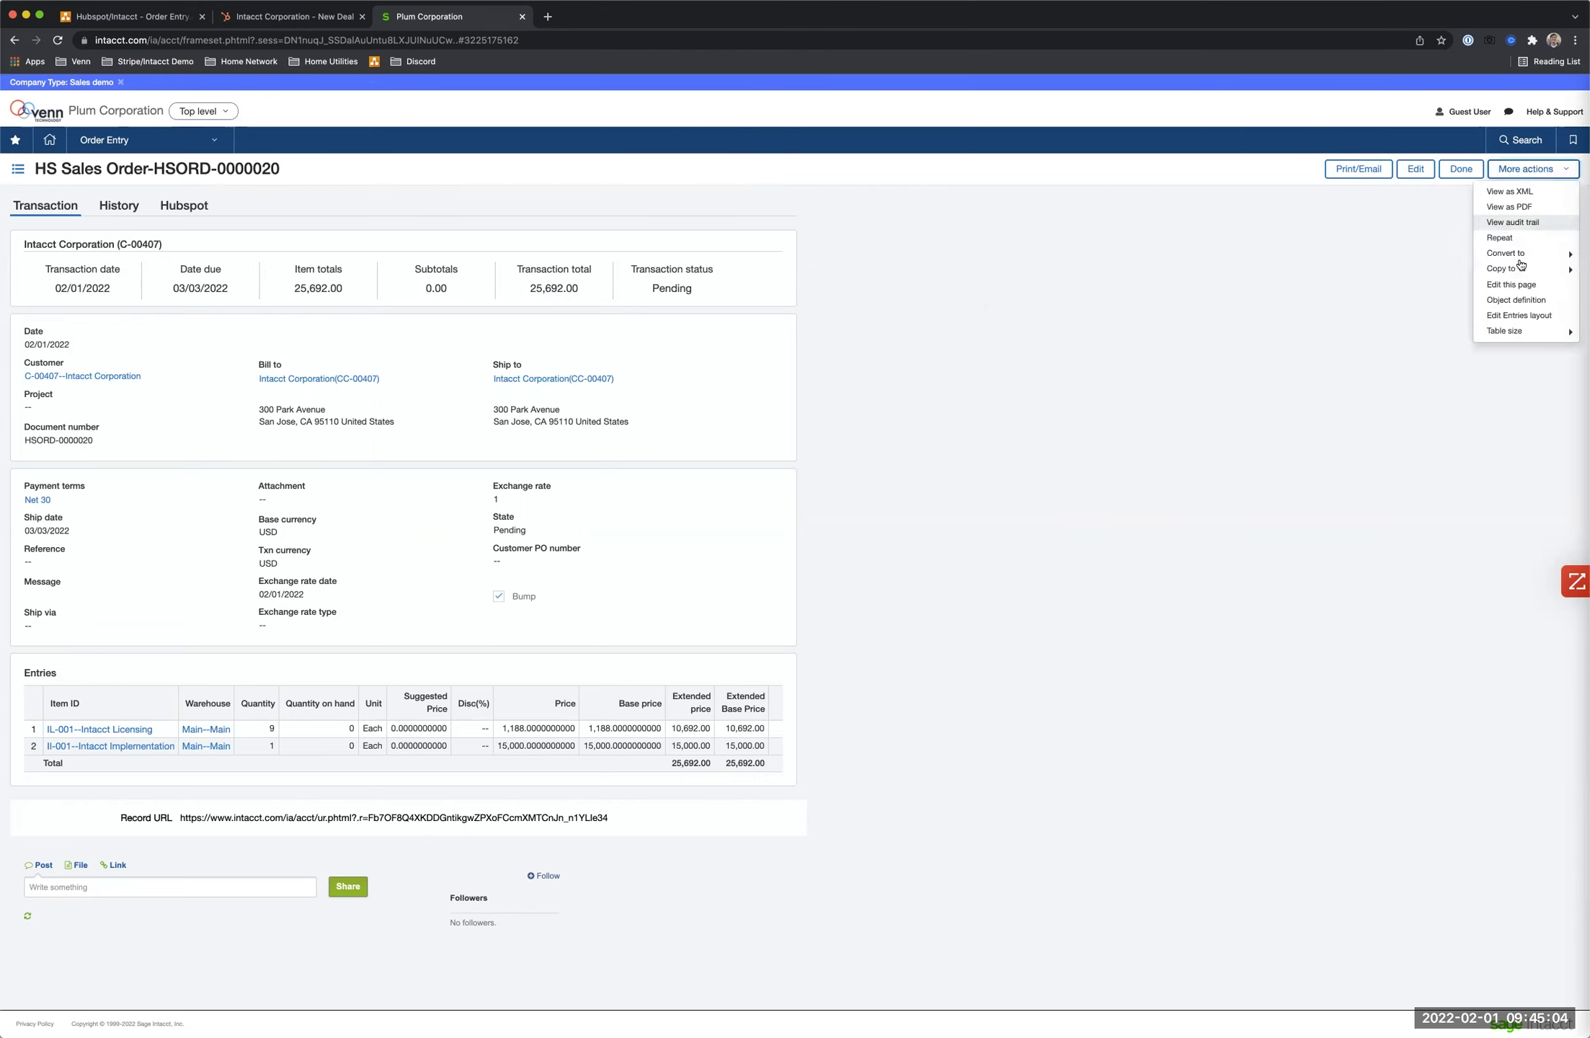
pyautogui.moveTo(1521, 253)
pyautogui.click(1419, 253)
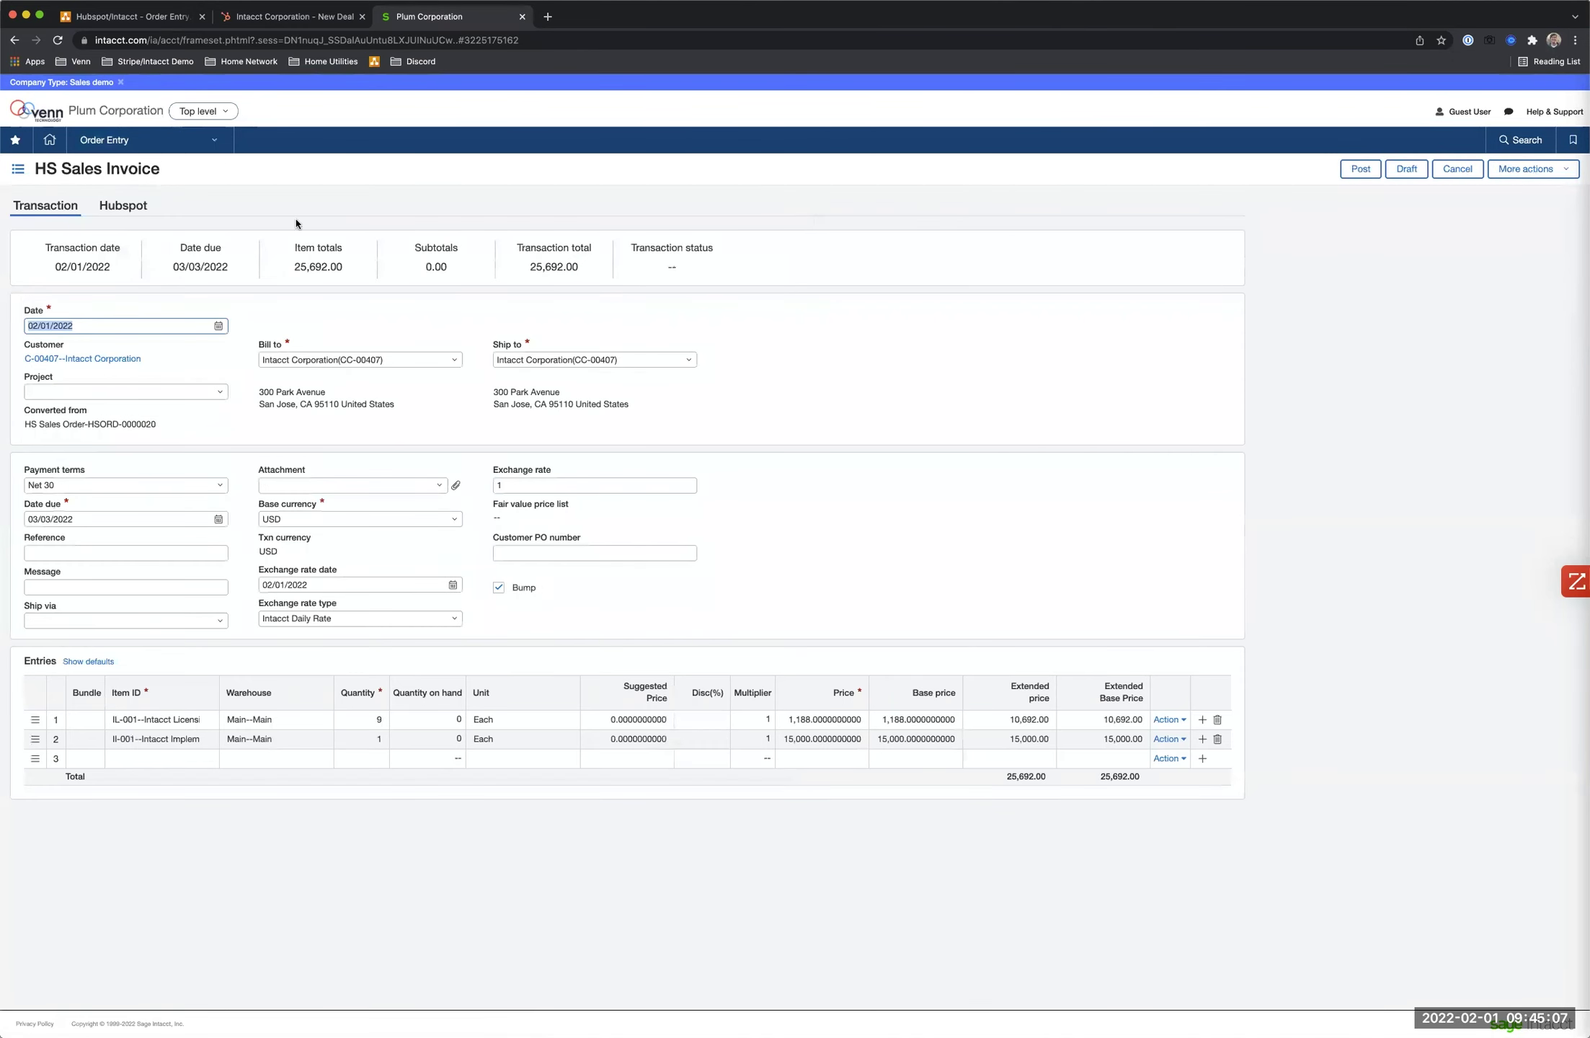
pyautogui.click(177, 167)
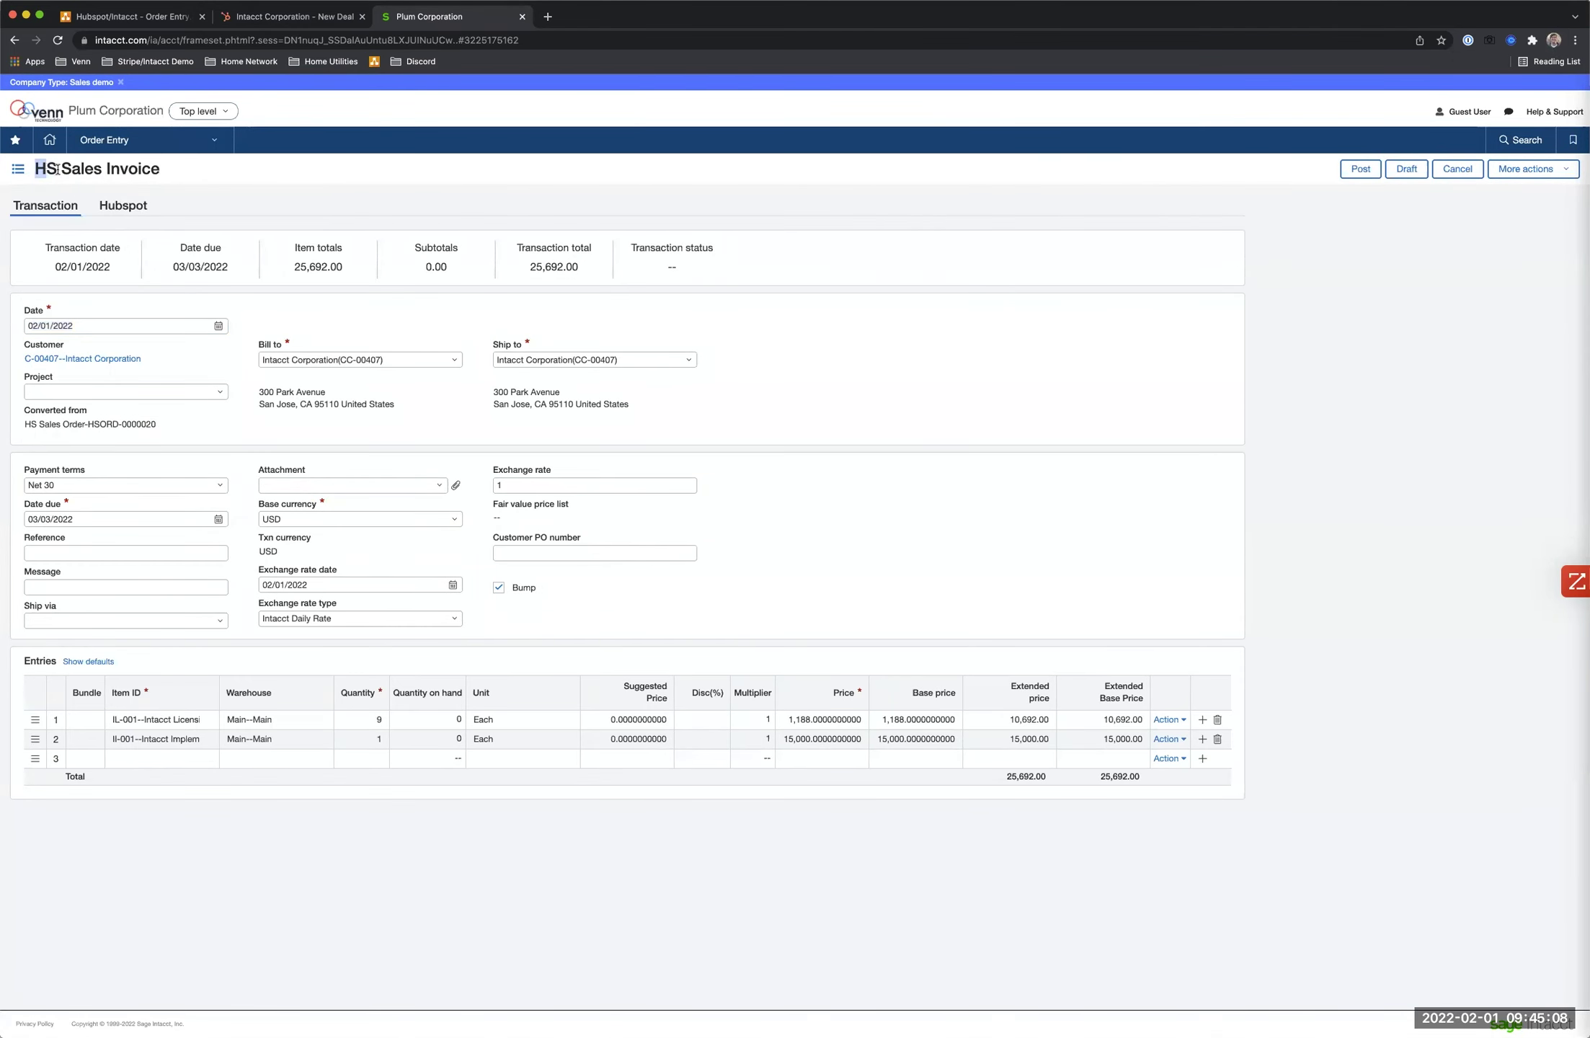
pyautogui.click(1352, 168)
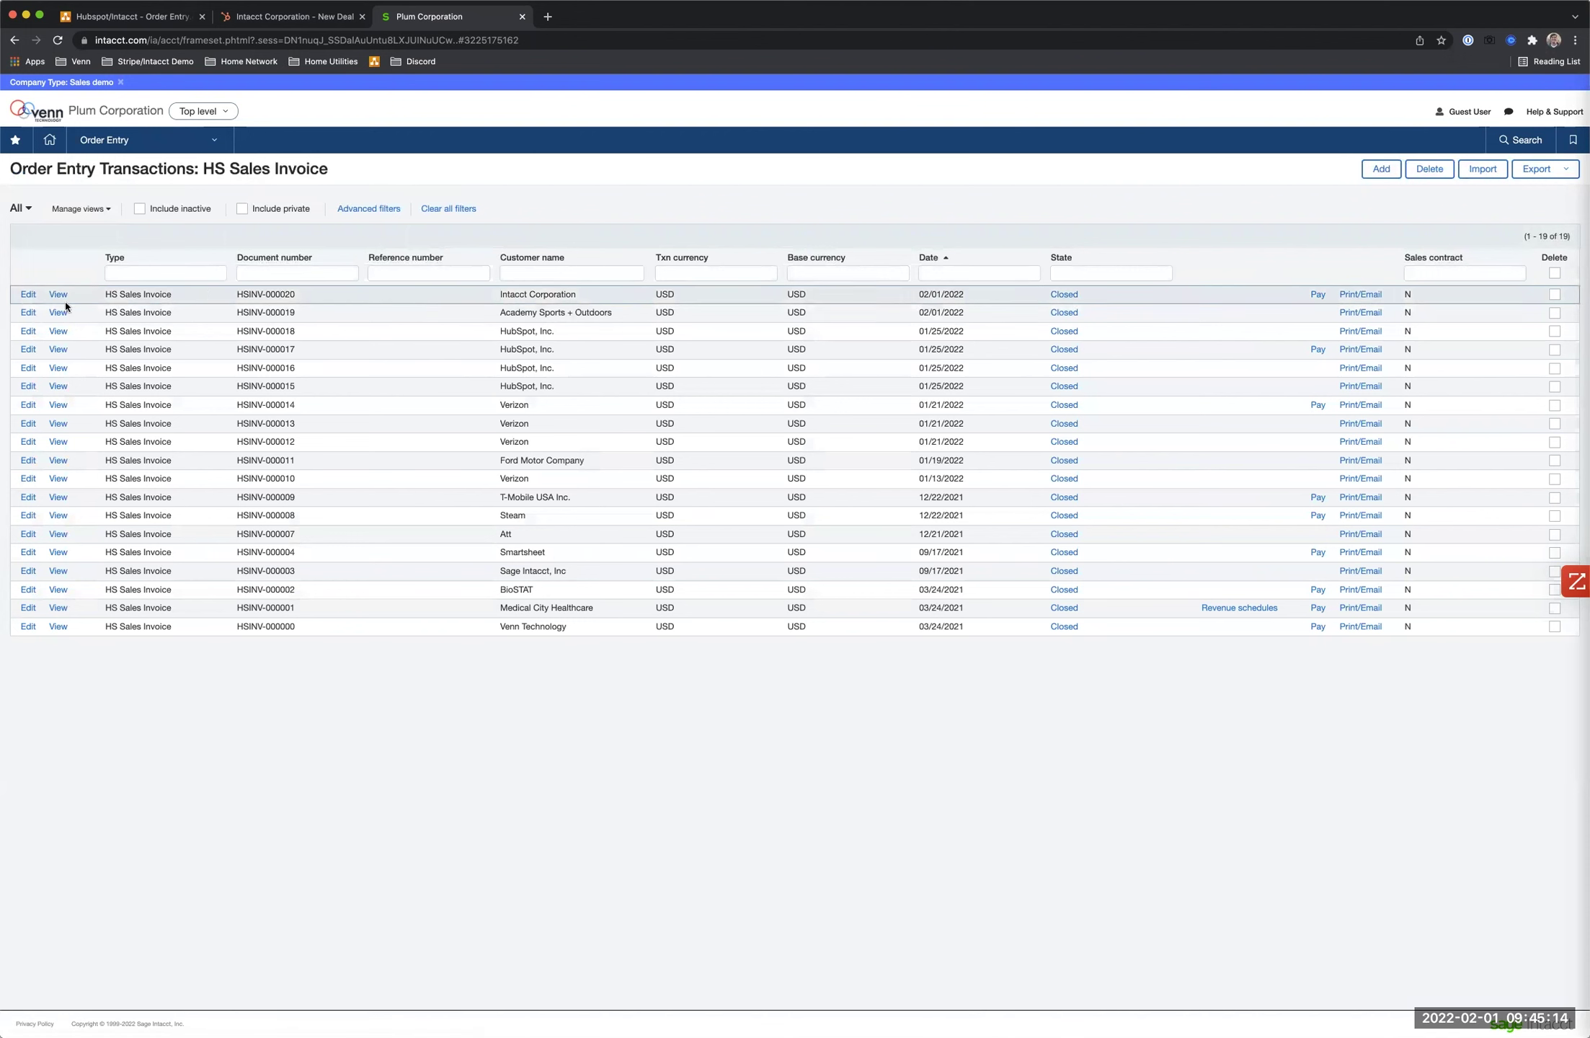
# - View Intacct Corporation's new HS Sales Invoice and check its HubSpot deal ID and transaction details
pyautogui.click(59, 297)
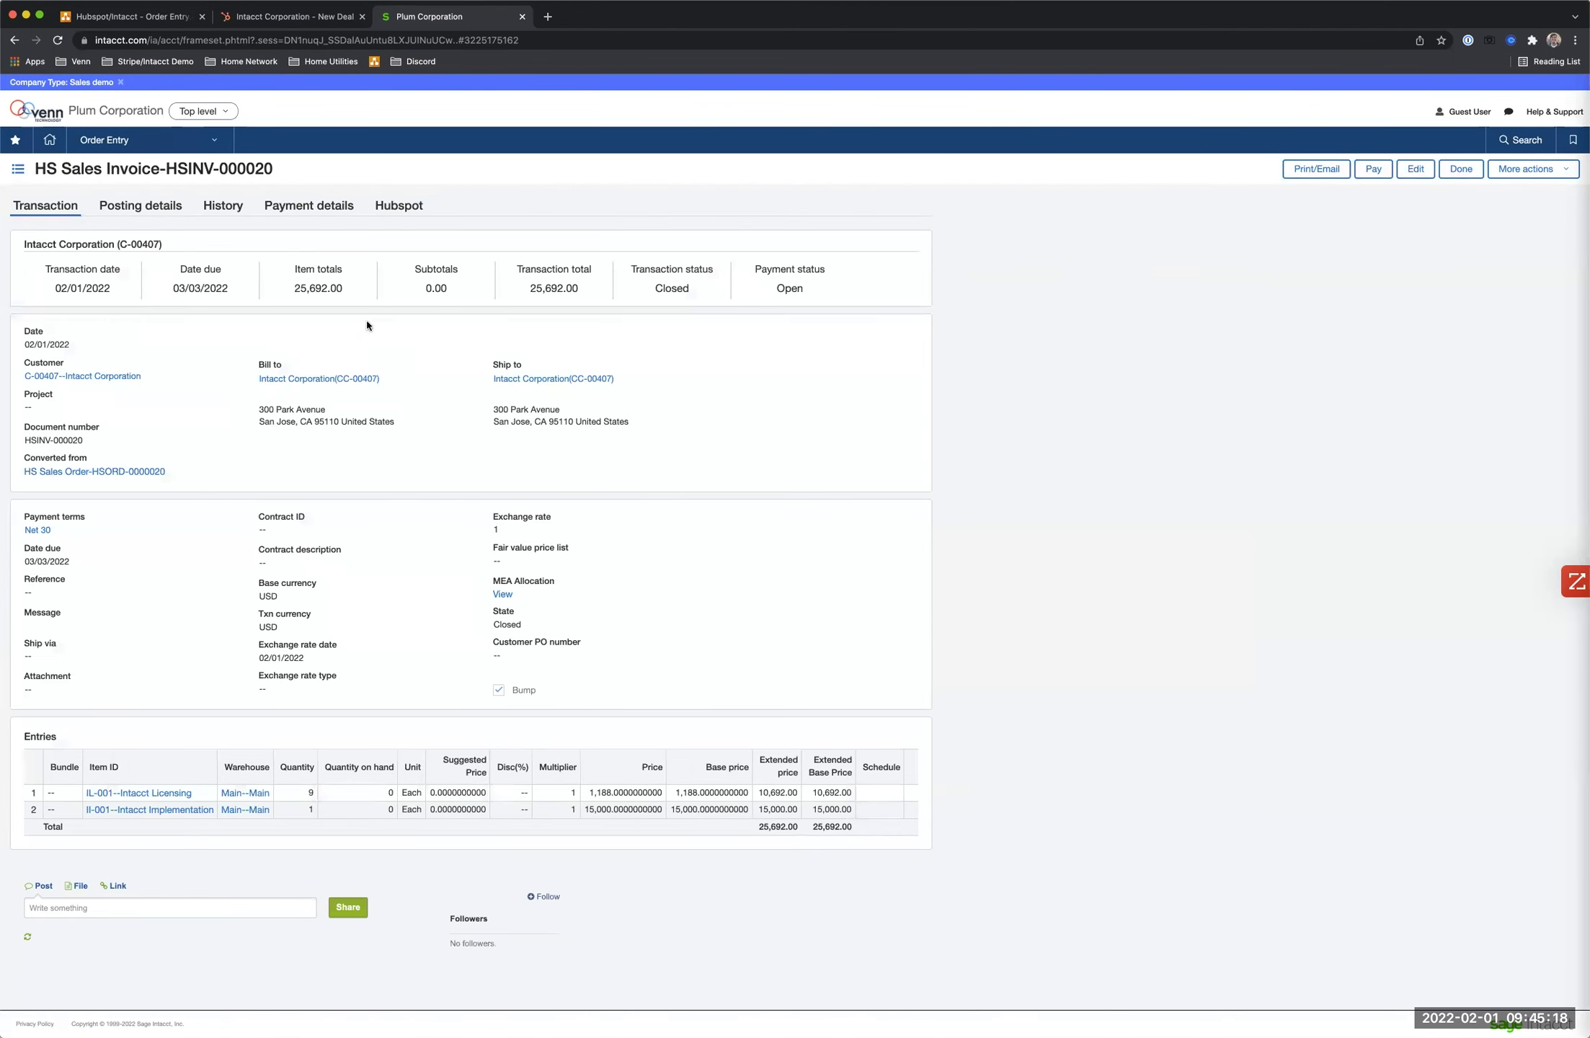
pyautogui.click(399, 207)
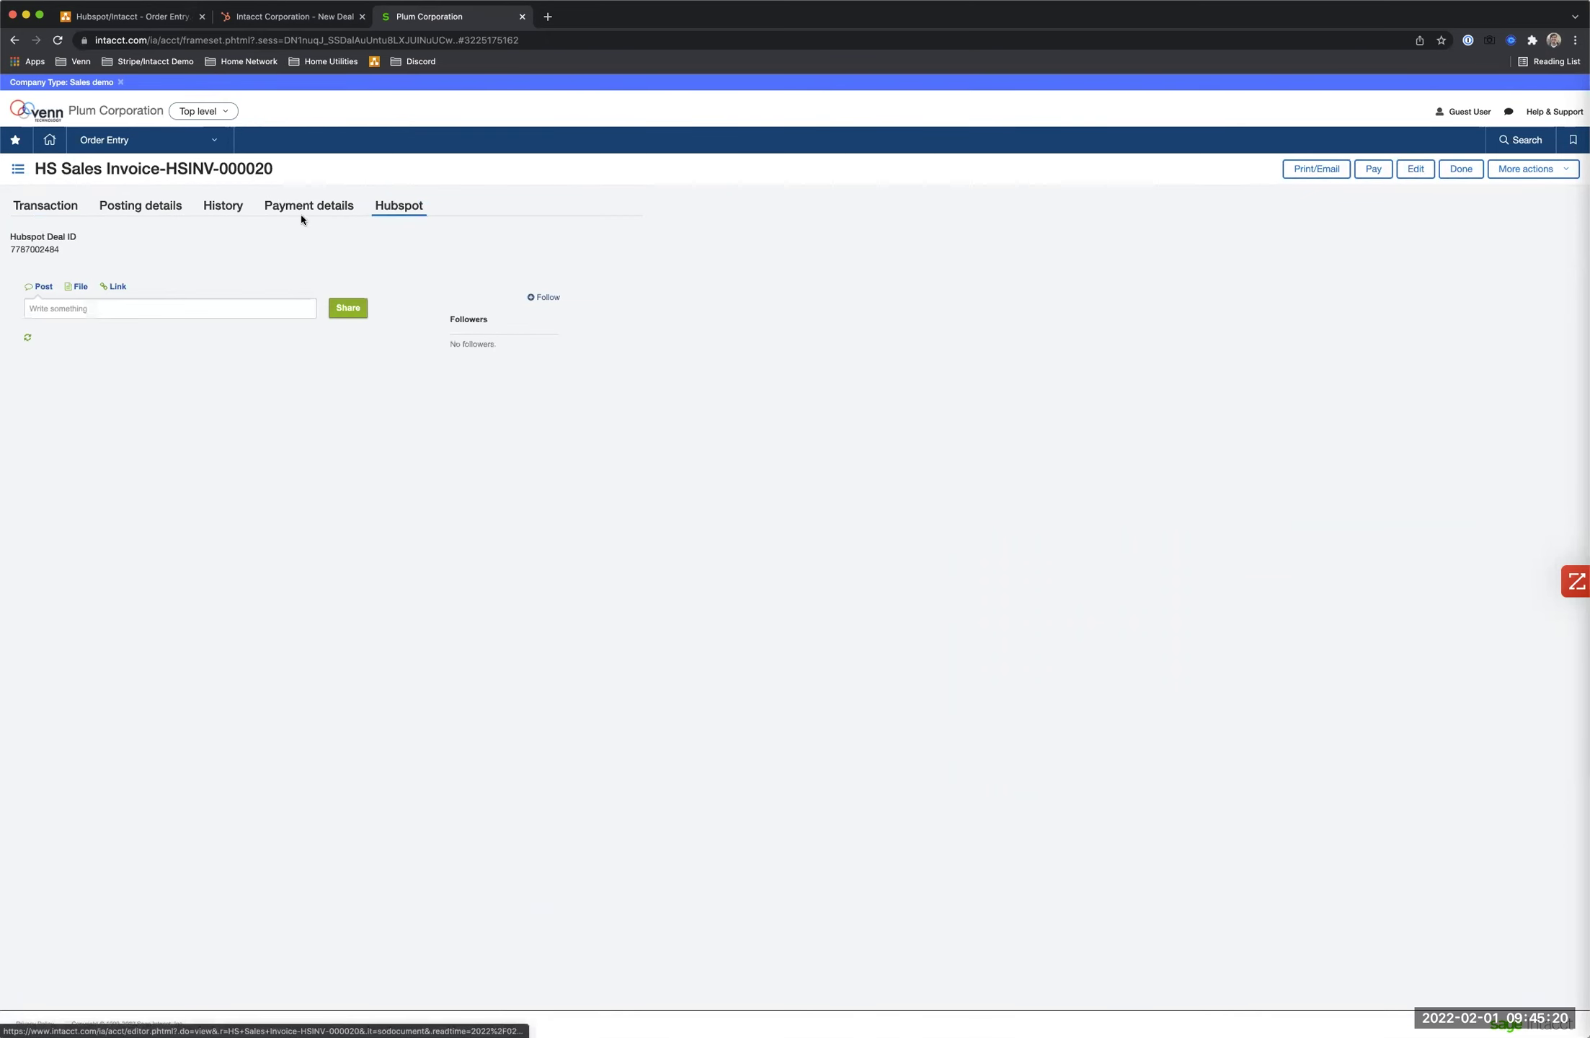
pyautogui.click(31, 209)
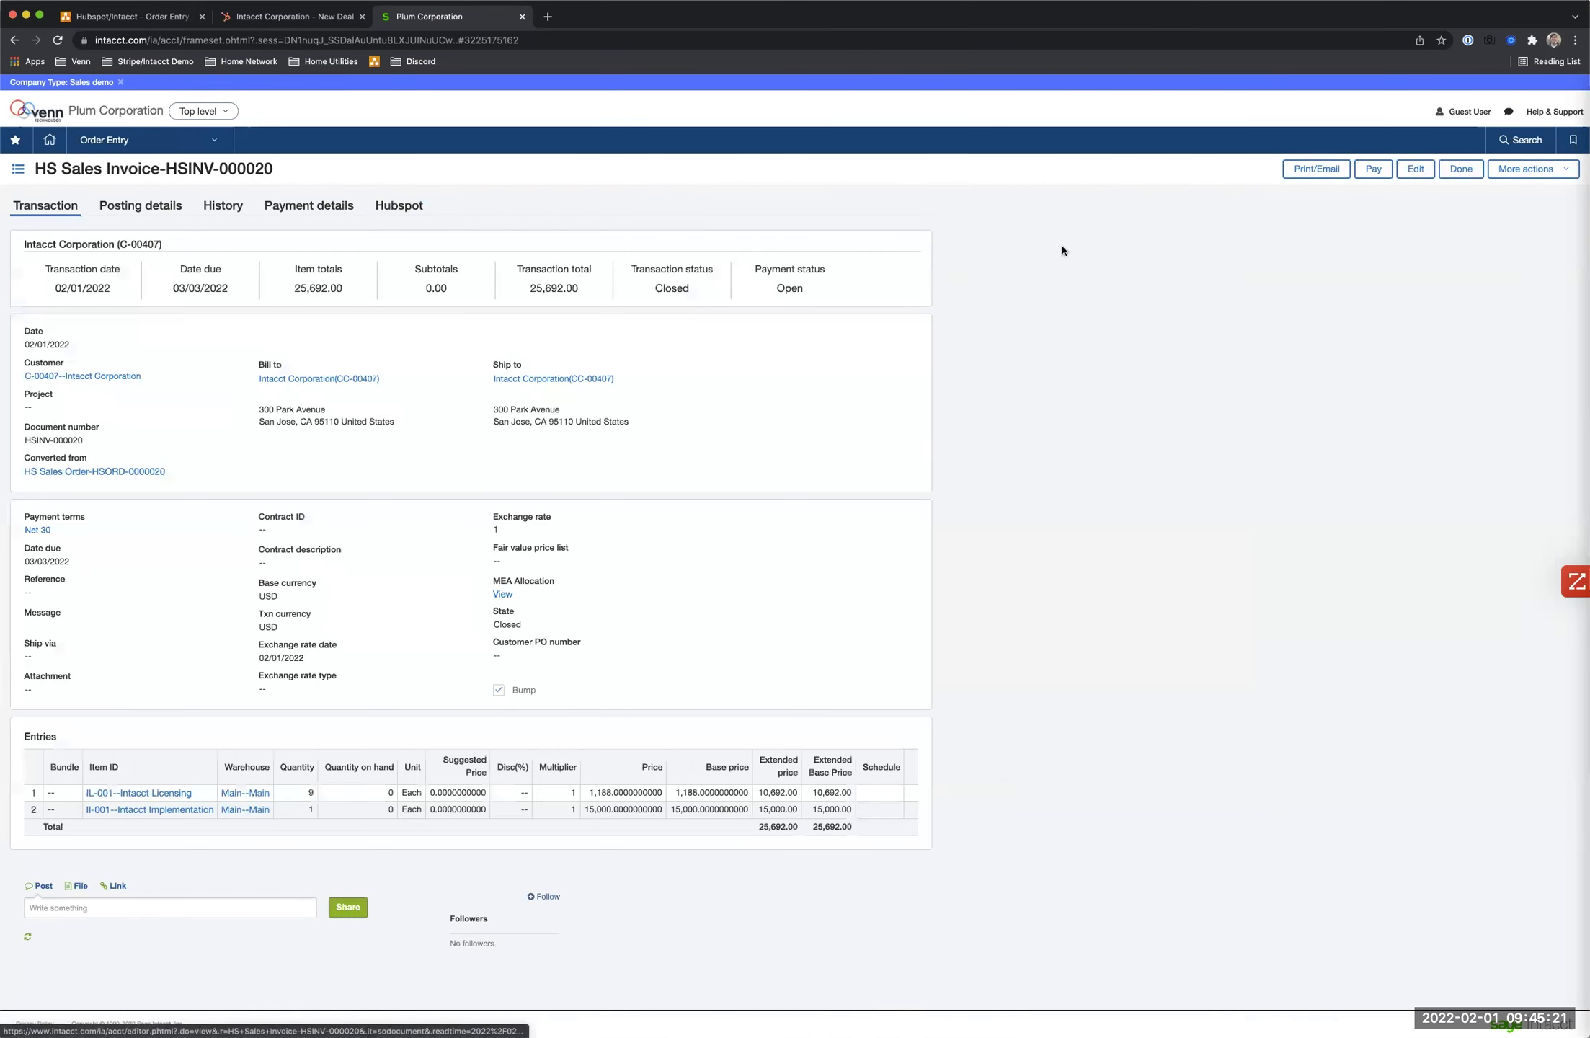
# - Record a check payment of 25692 USD against the sales invoice and check the invoice's payment status
pyautogui.click(1373, 169)
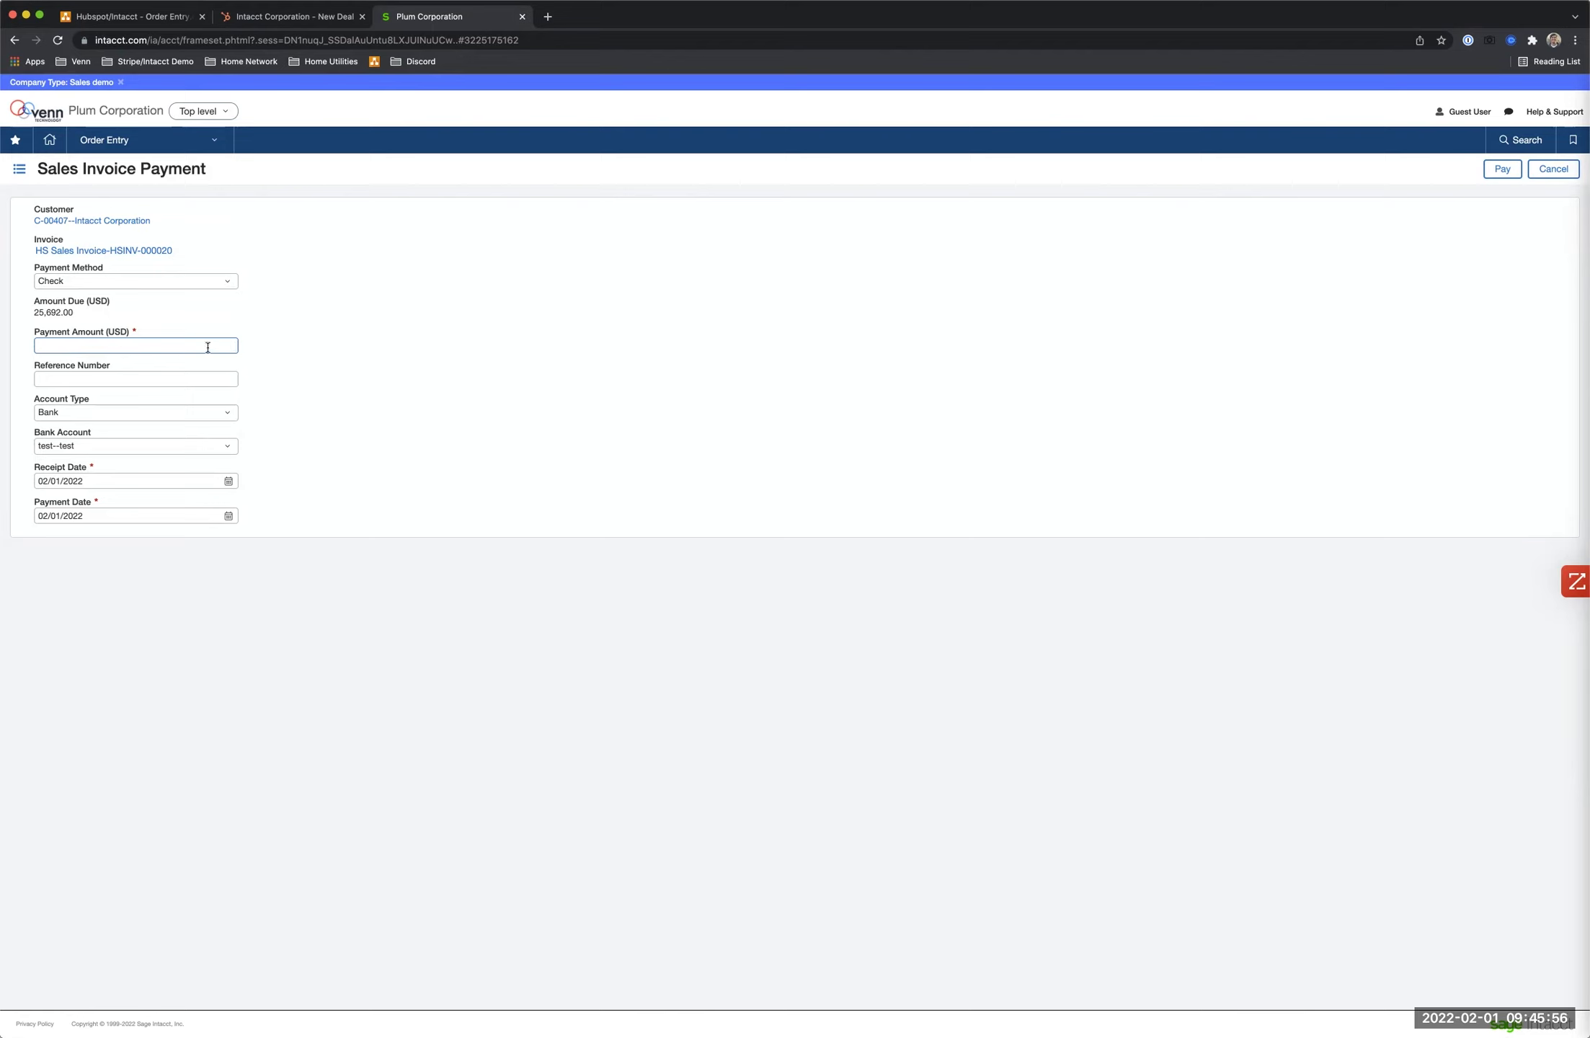
pyautogui.write('25692')
pyautogui.click(324, 387)
pyautogui.click(1487, 173)
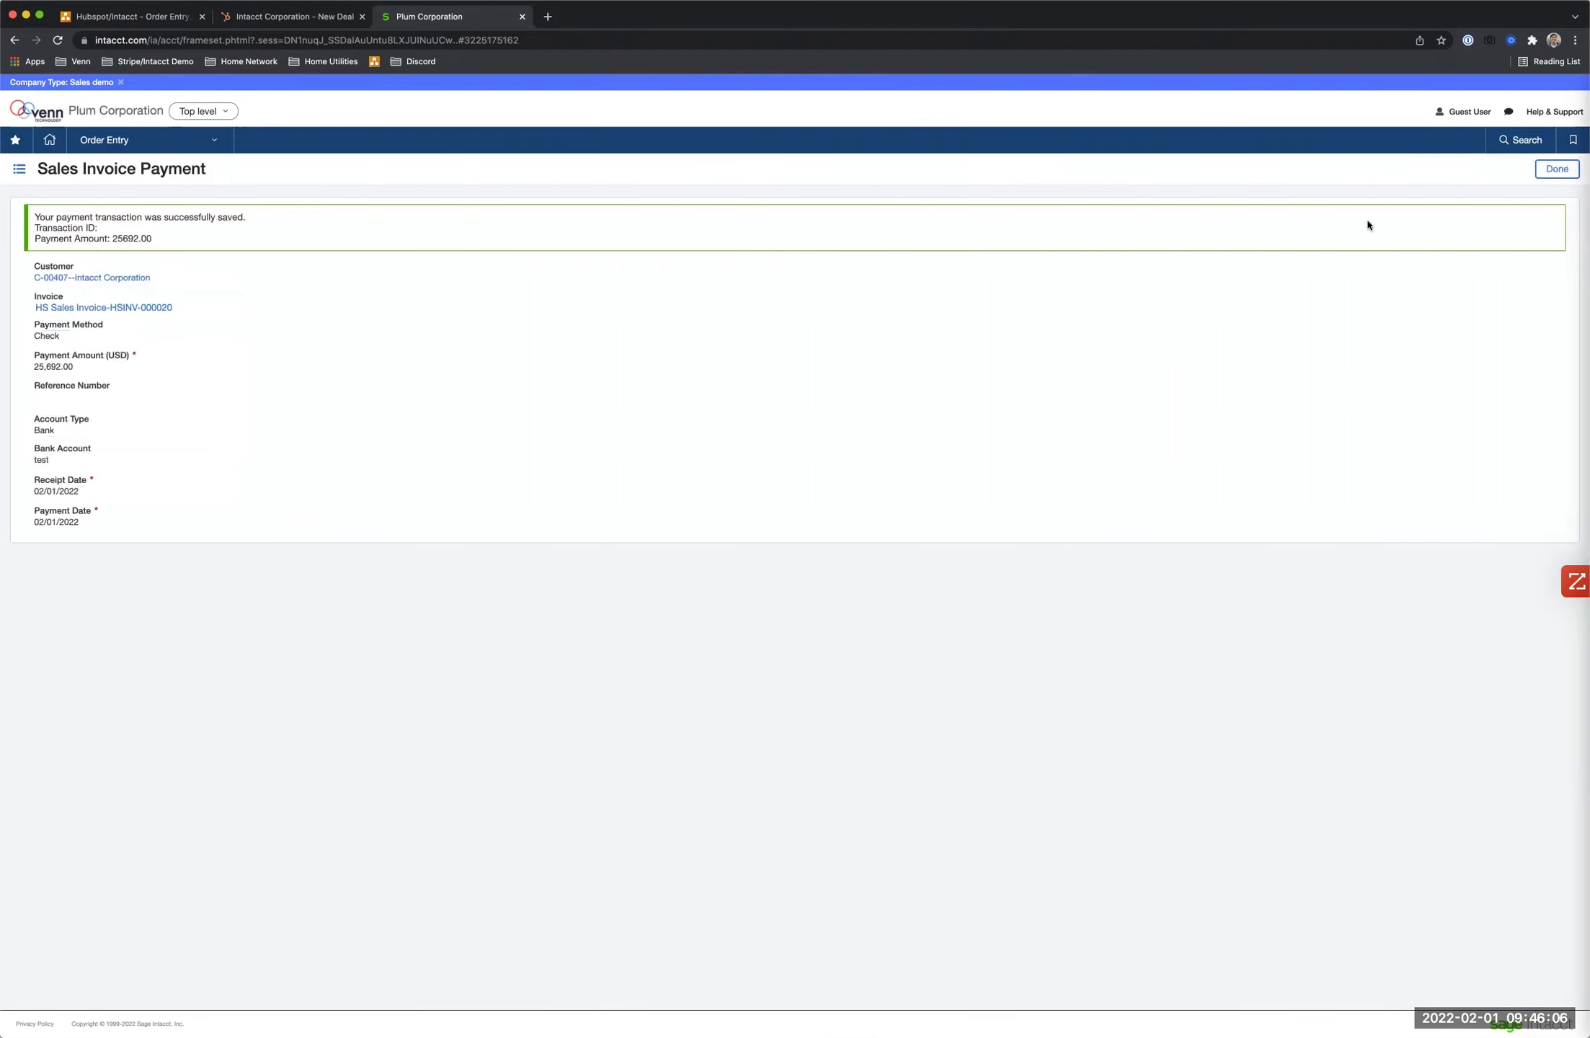
pyautogui.click(1543, 172)
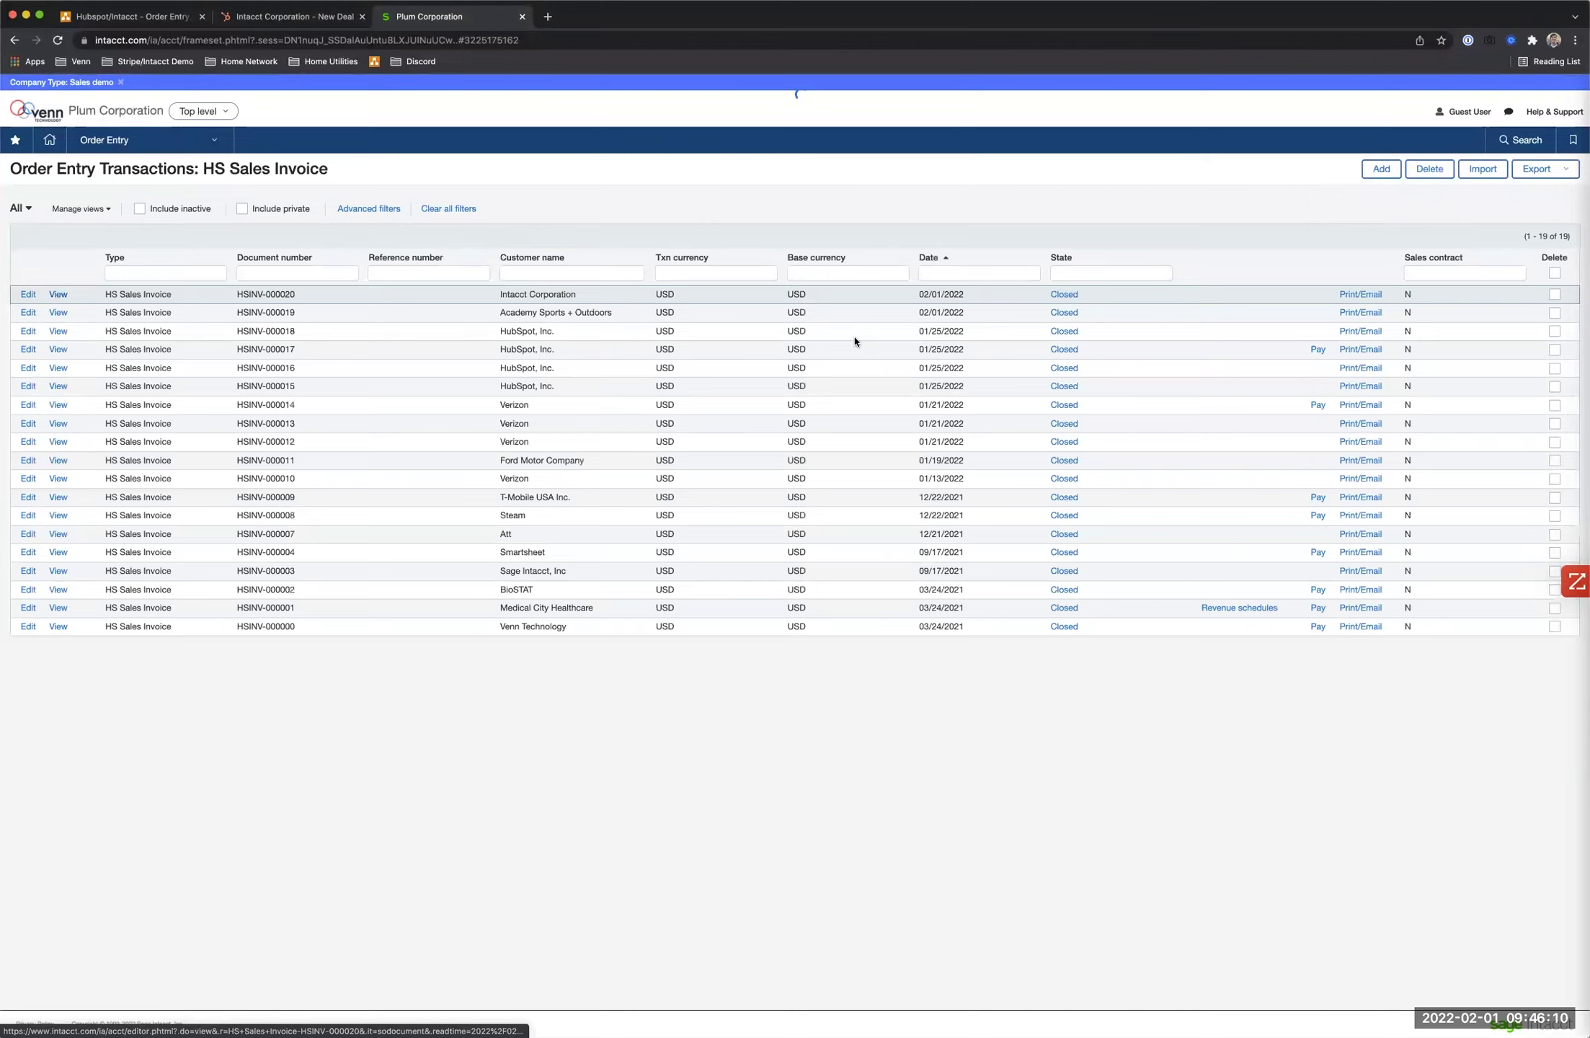
pyautogui.click(840, 291)
pyautogui.doubleClick(790, 289)
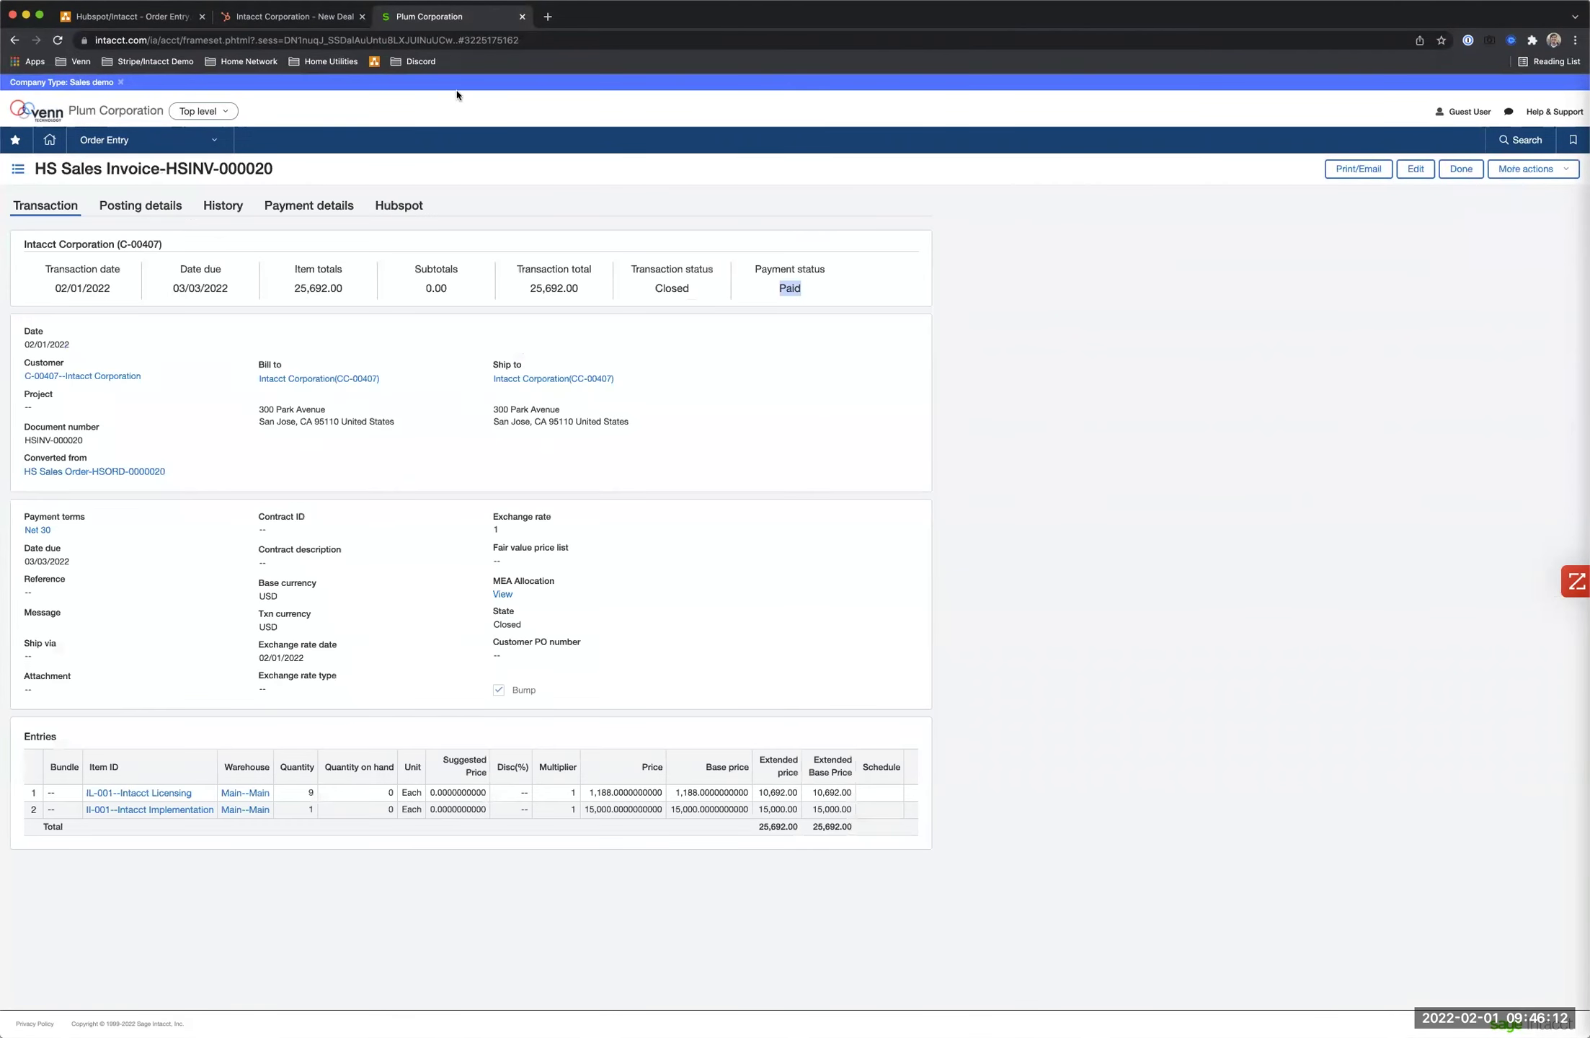
# - Look at the HubSpot deal briefly, return to Sage Intacct and view the company's Smart Event jobs
pyautogui.click(304, 15)
pyautogui.hotkey('ctrl', 'Tab')
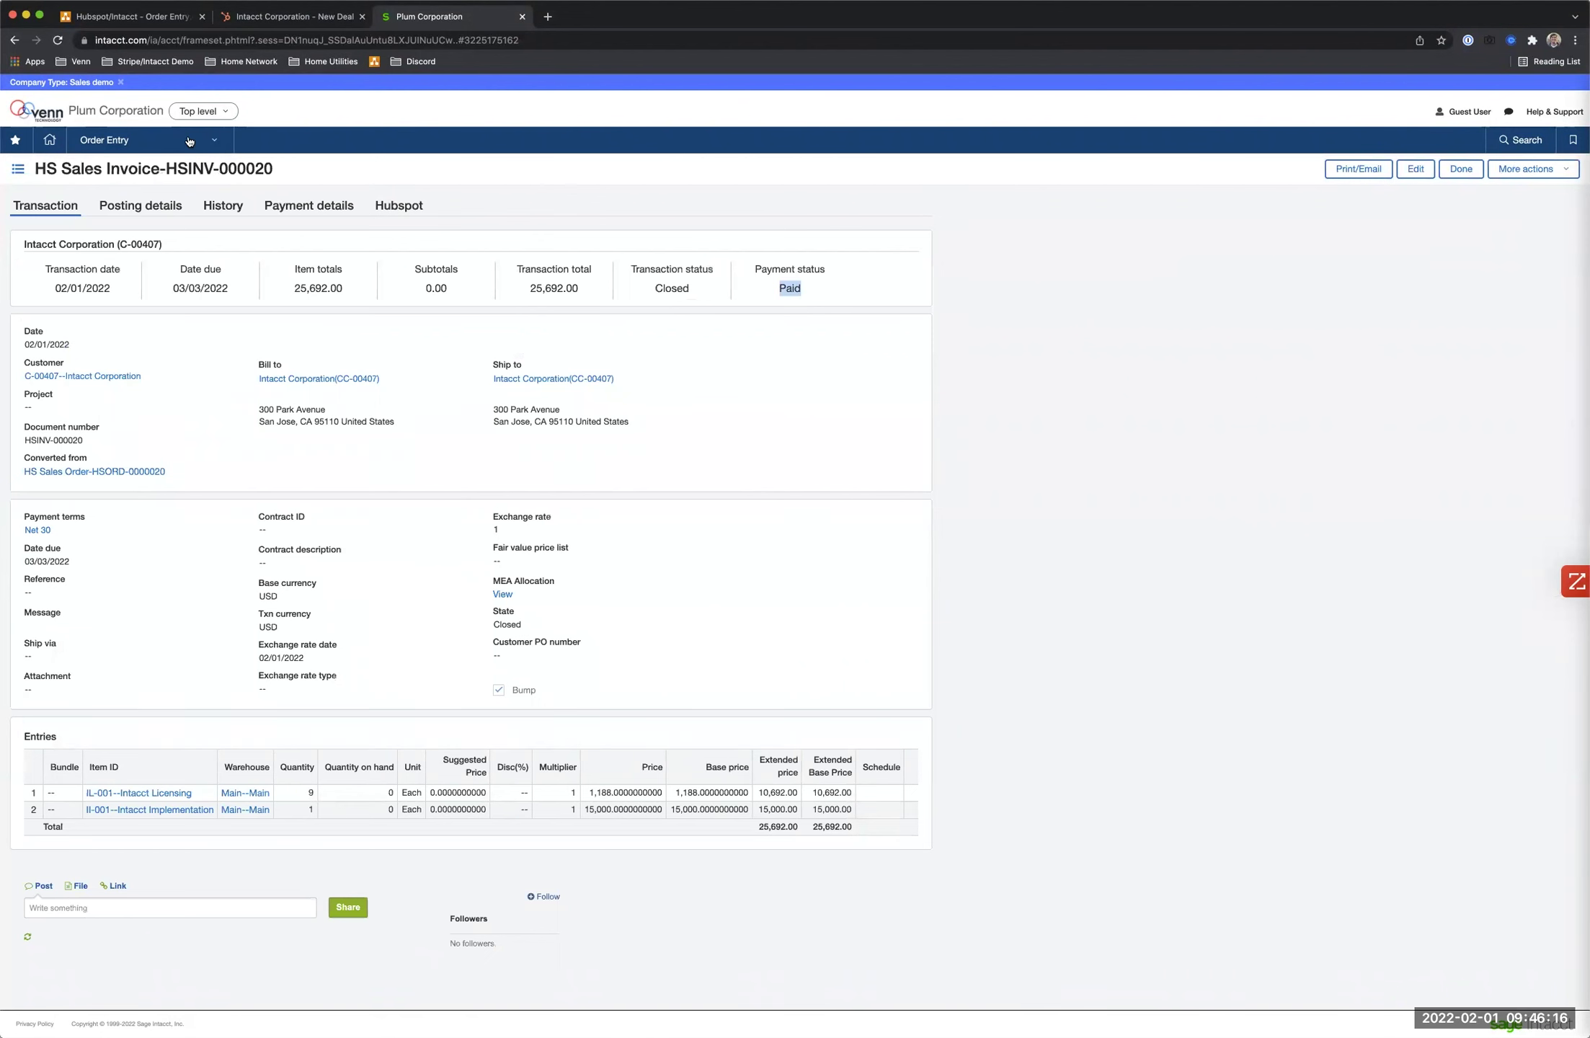
pyautogui.click(190, 141)
pyautogui.click(135, 239)
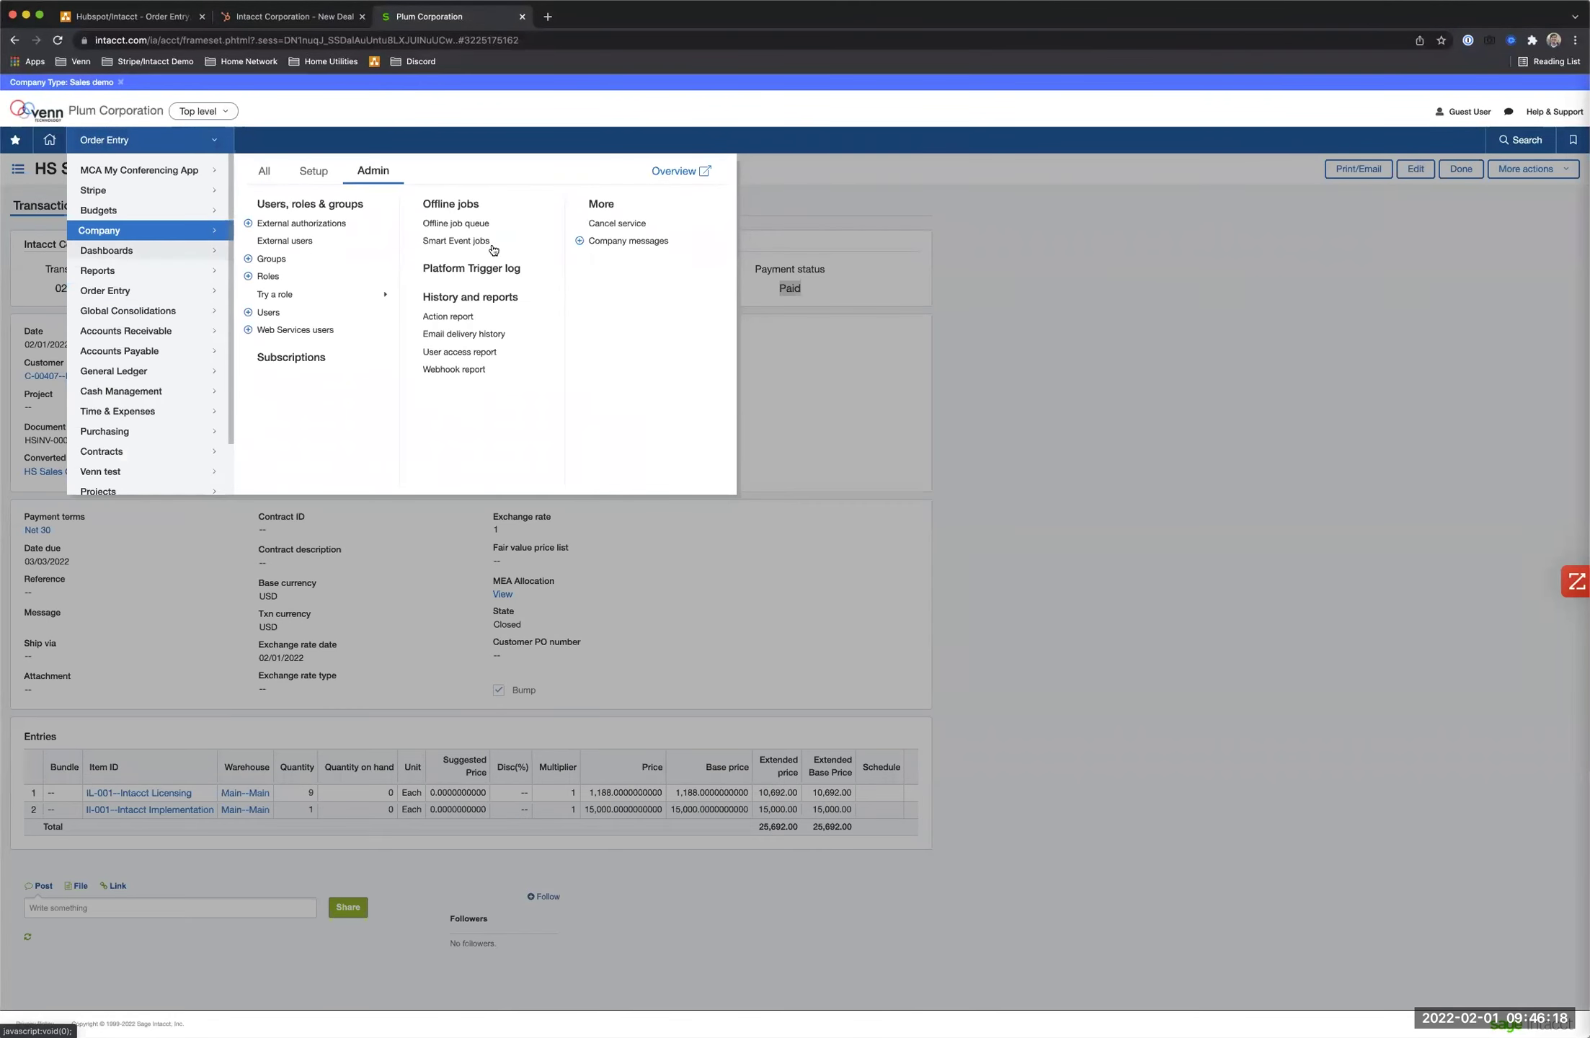
pyautogui.click(456, 240)
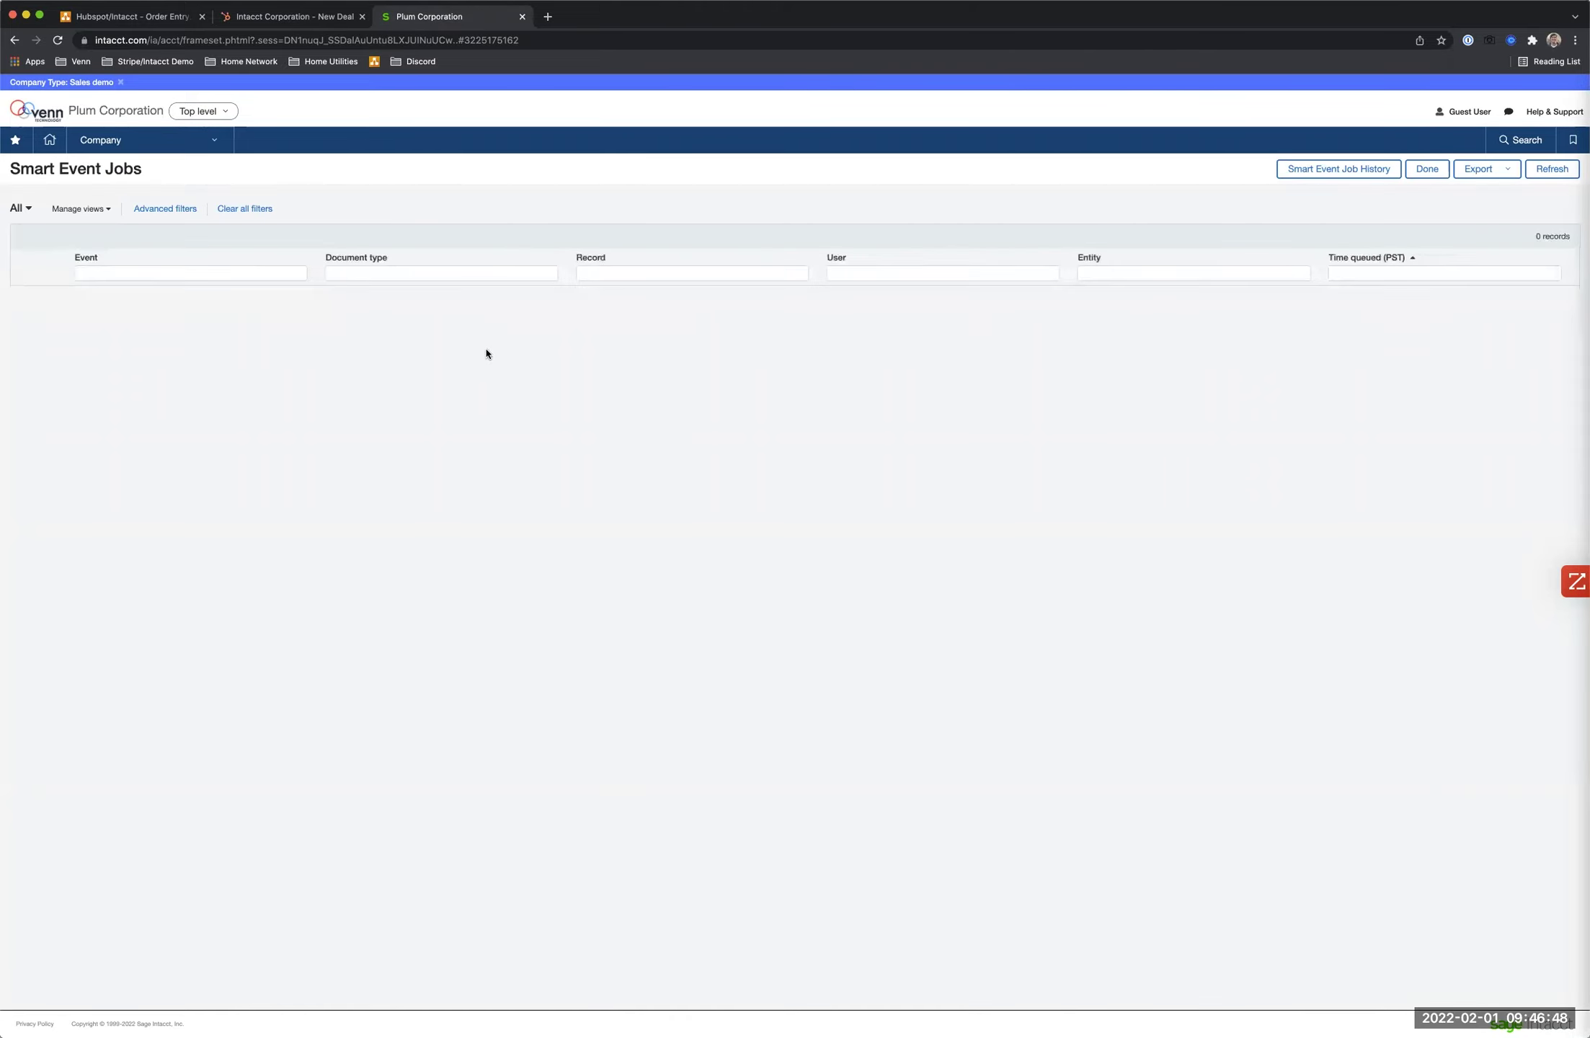
# - Switch to the HubSpot deal, view its associated Intacct invoice, and browse the Intacct Invoices and Companies lists
pyautogui.click(286, 23)
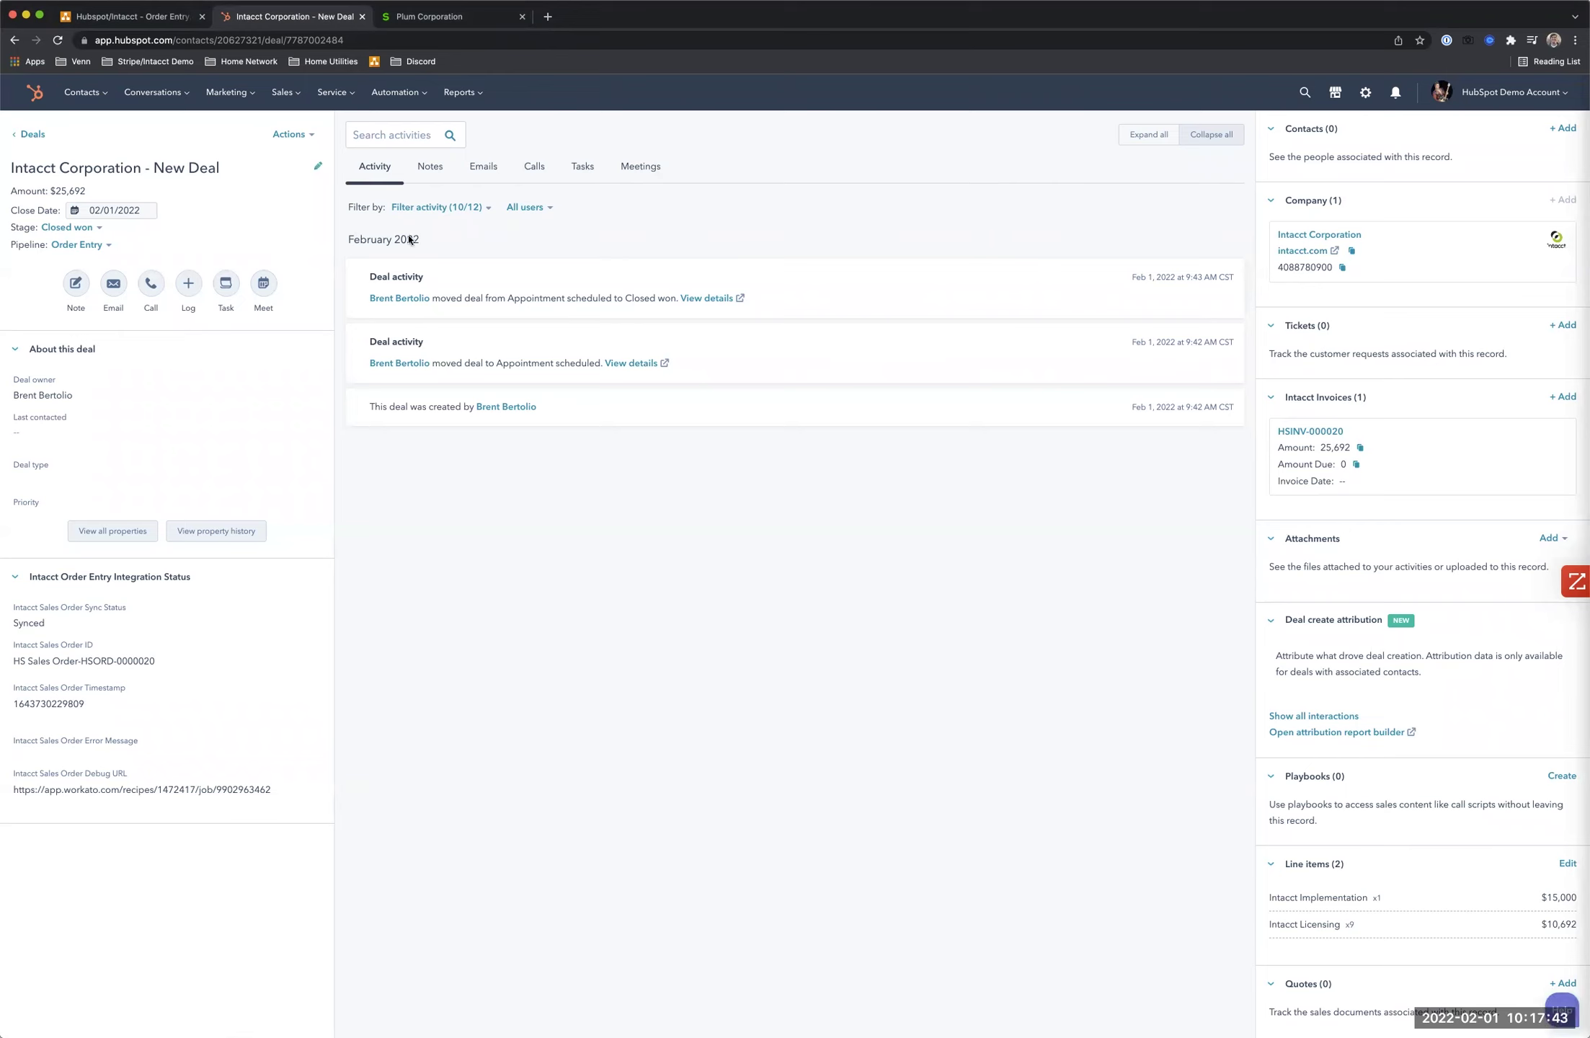
pyautogui.click(1301, 431)
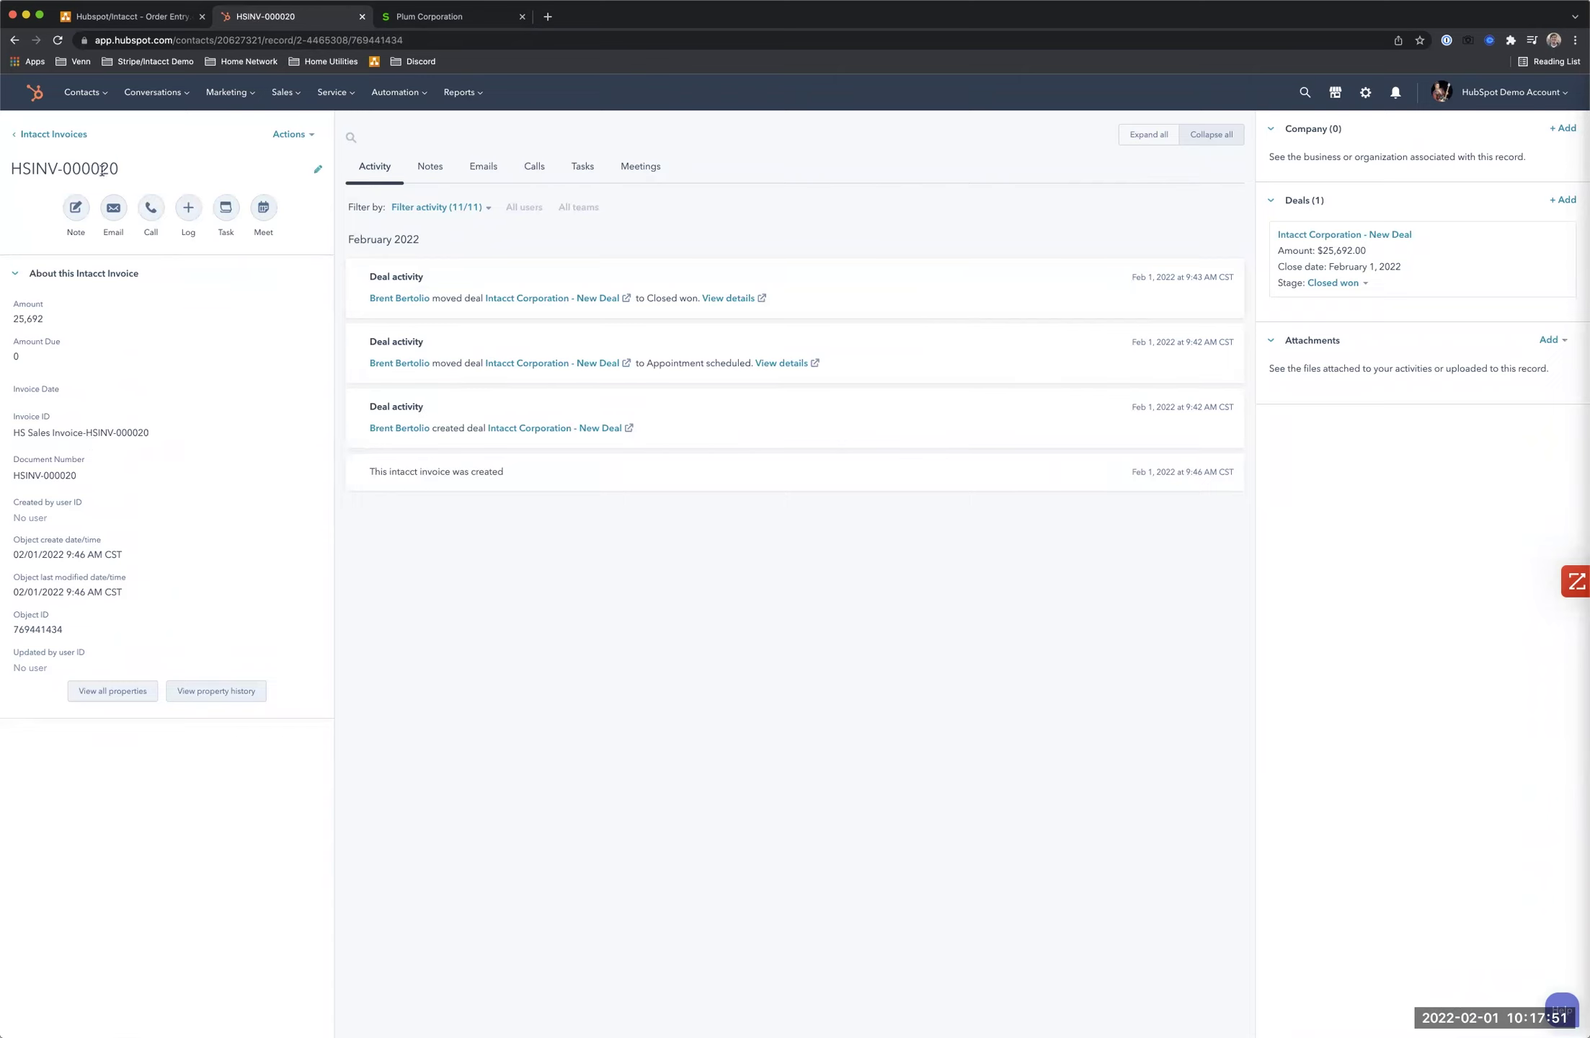
pyautogui.click(70, 136)
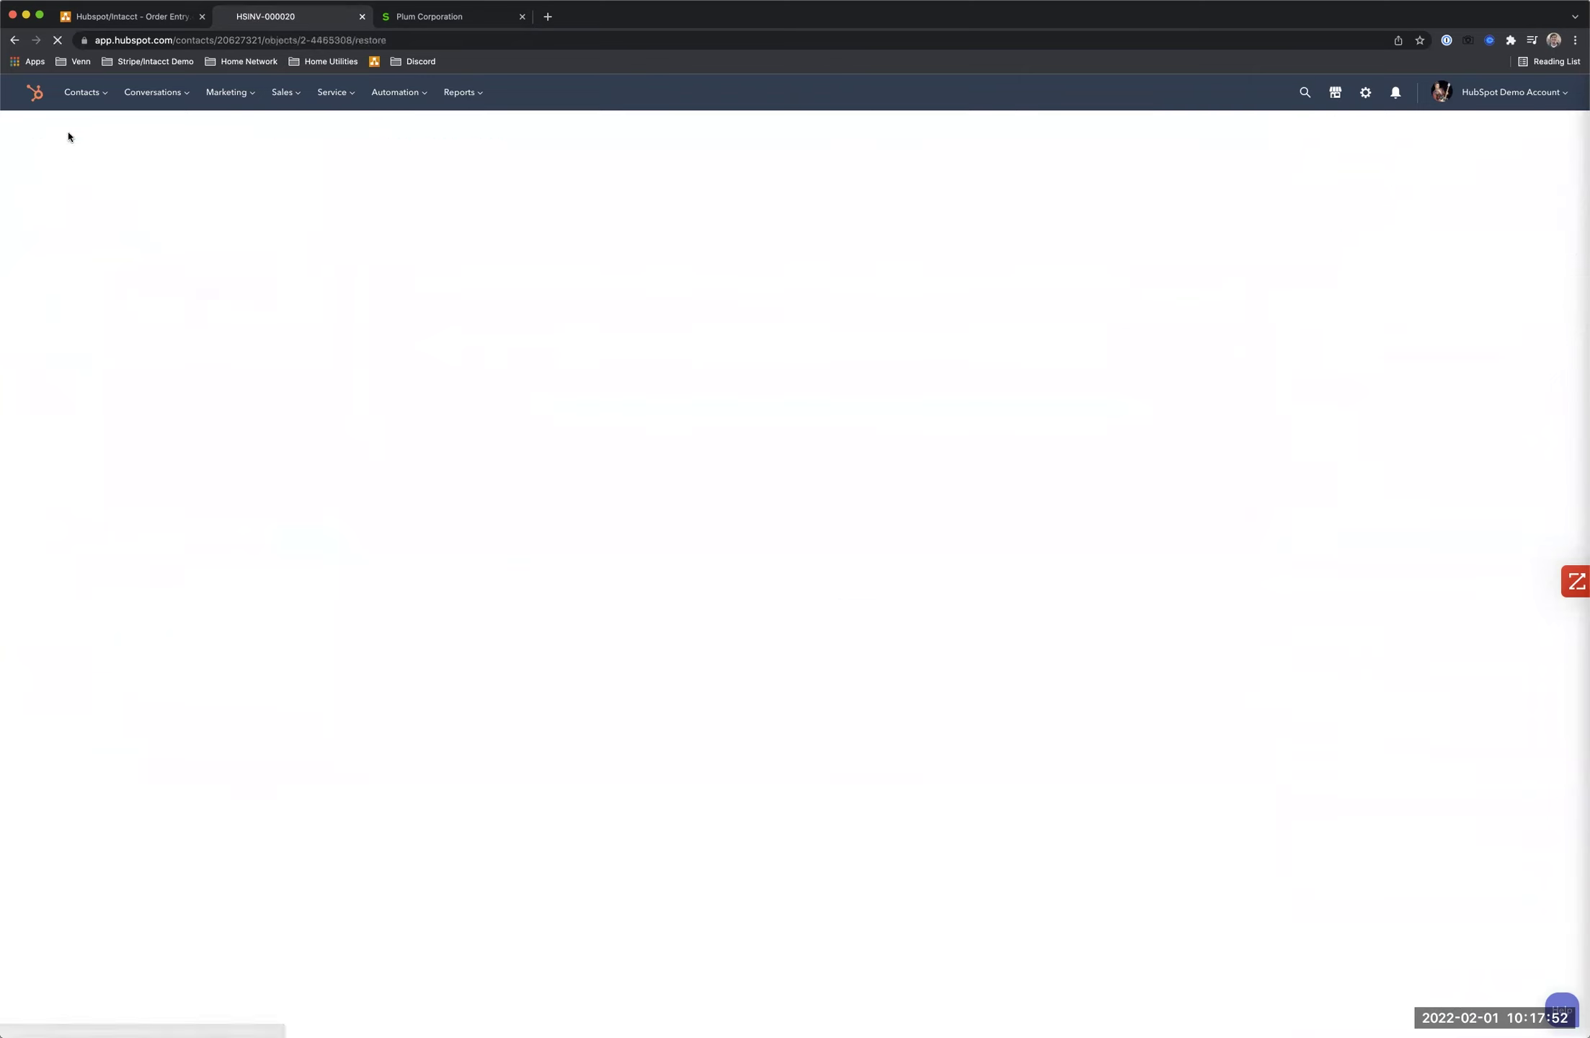
pyautogui.click(89, 98)
pyautogui.click(108, 154)
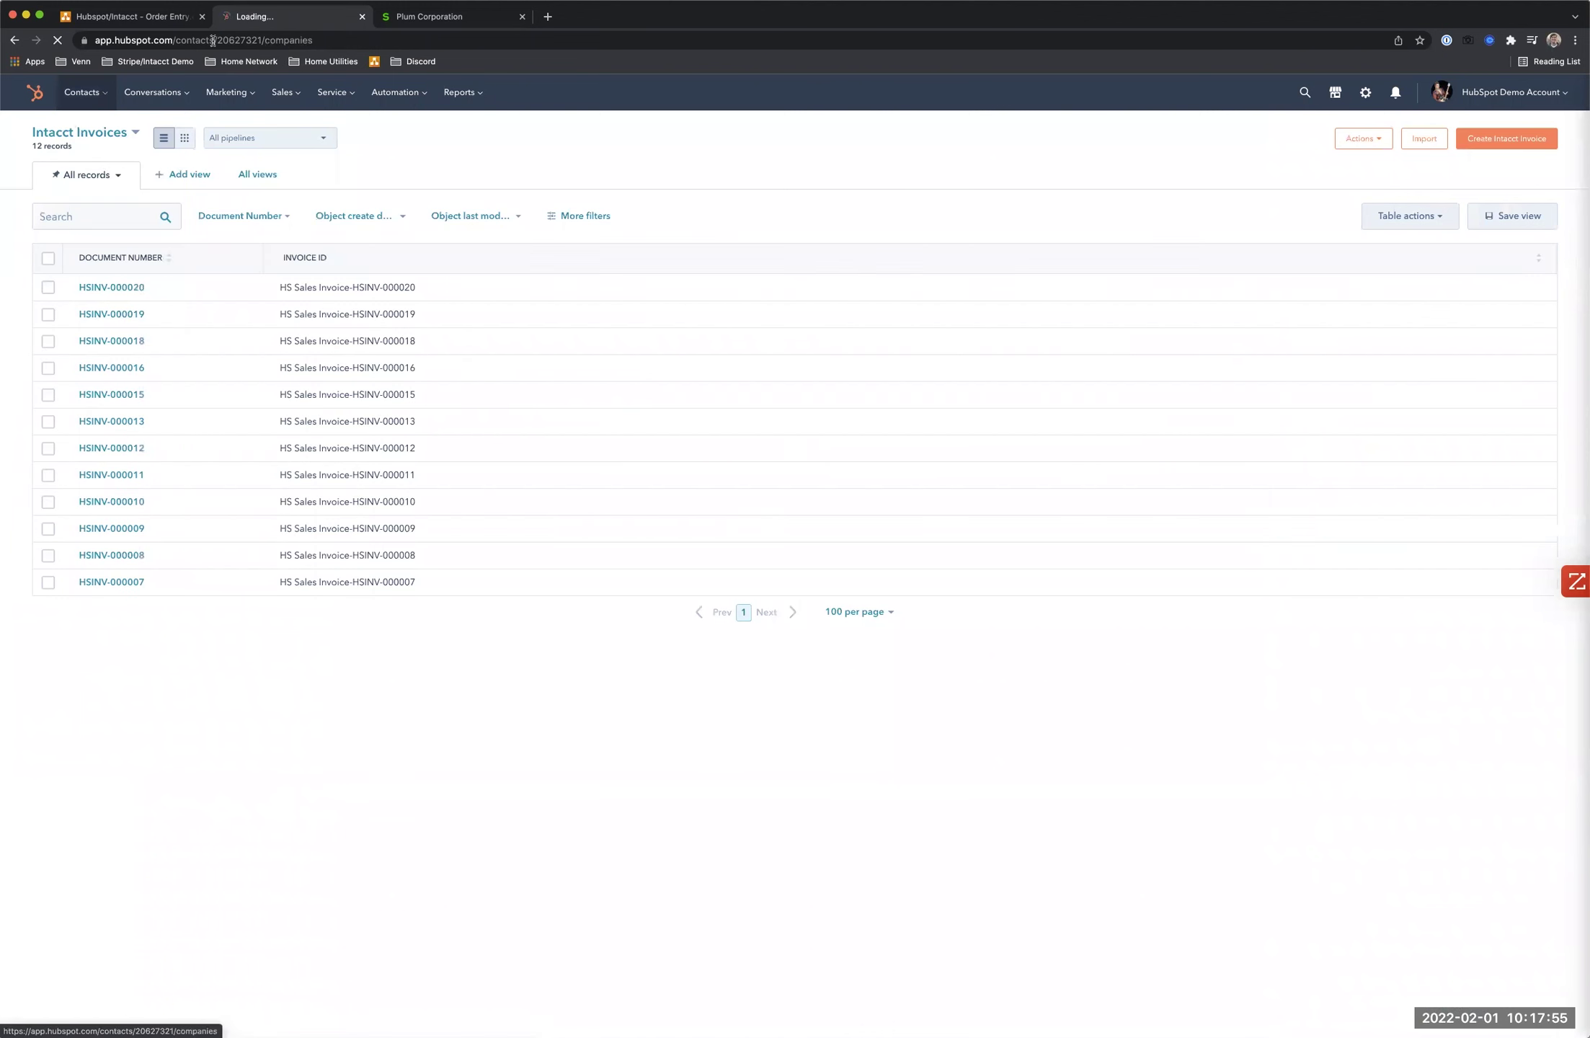
# - Switch to the order entry diagram in diagrams.net and review the objects mapped between HubSpot and Sage Intacct
pyautogui.click(153, 17)
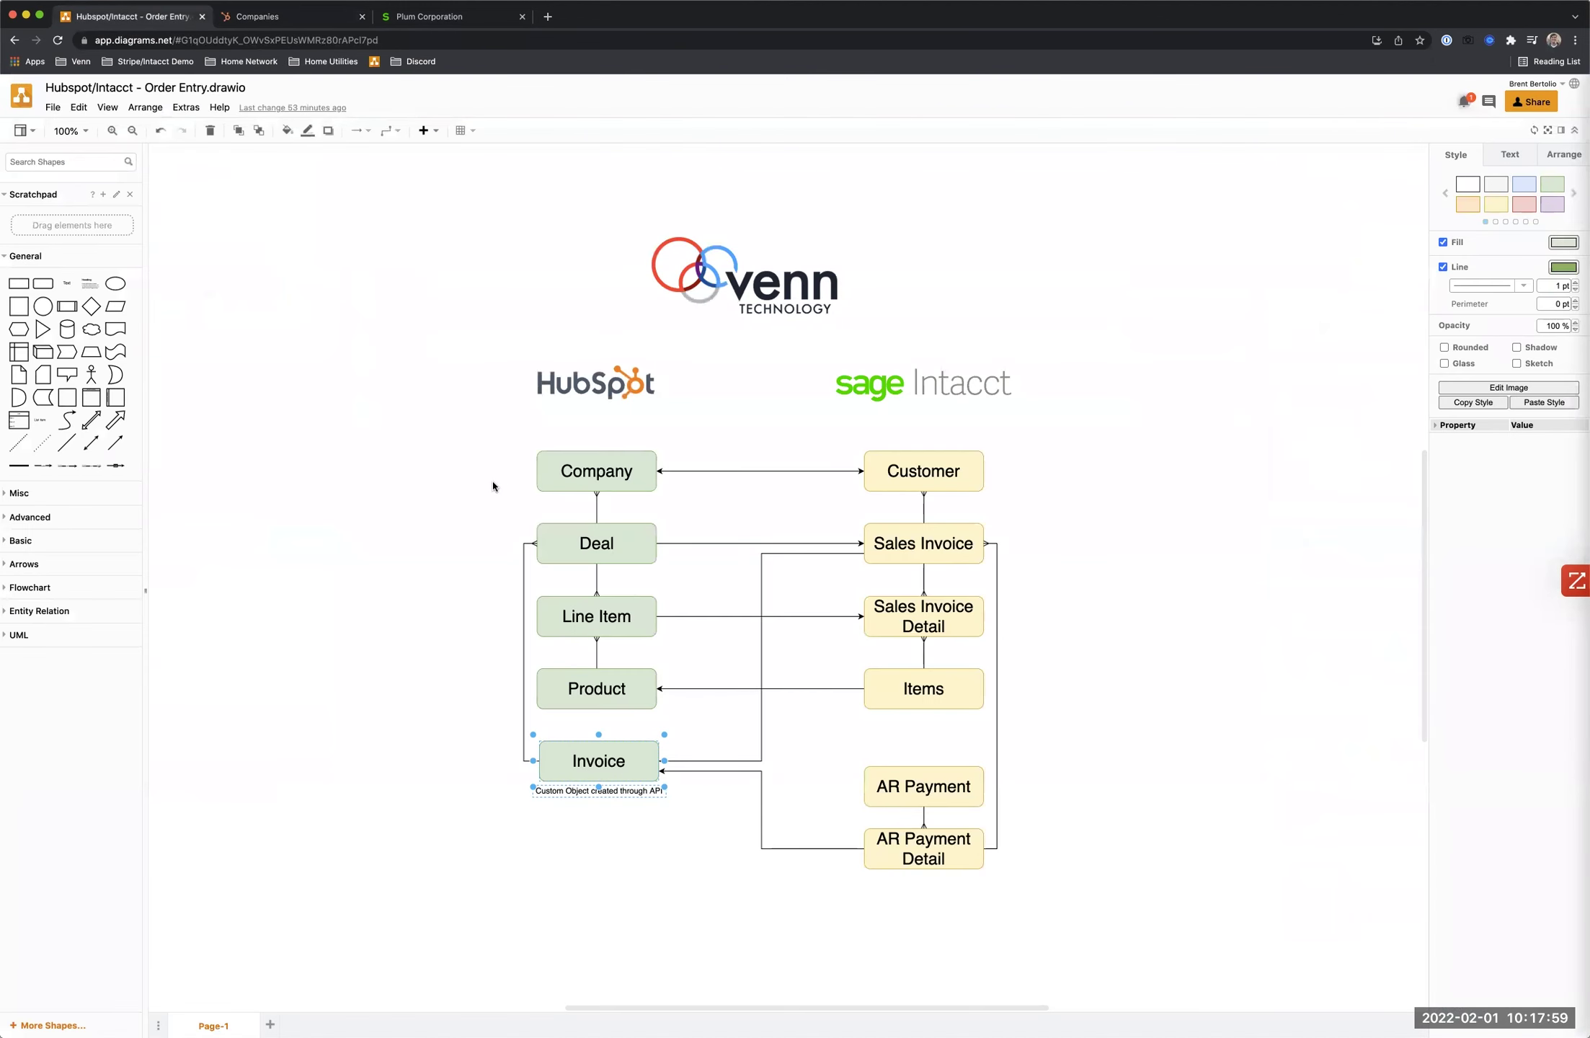
pyautogui.moveTo(476, 436); pyautogui.dragTo(1035, 746)
pyautogui.click(1097, 656)
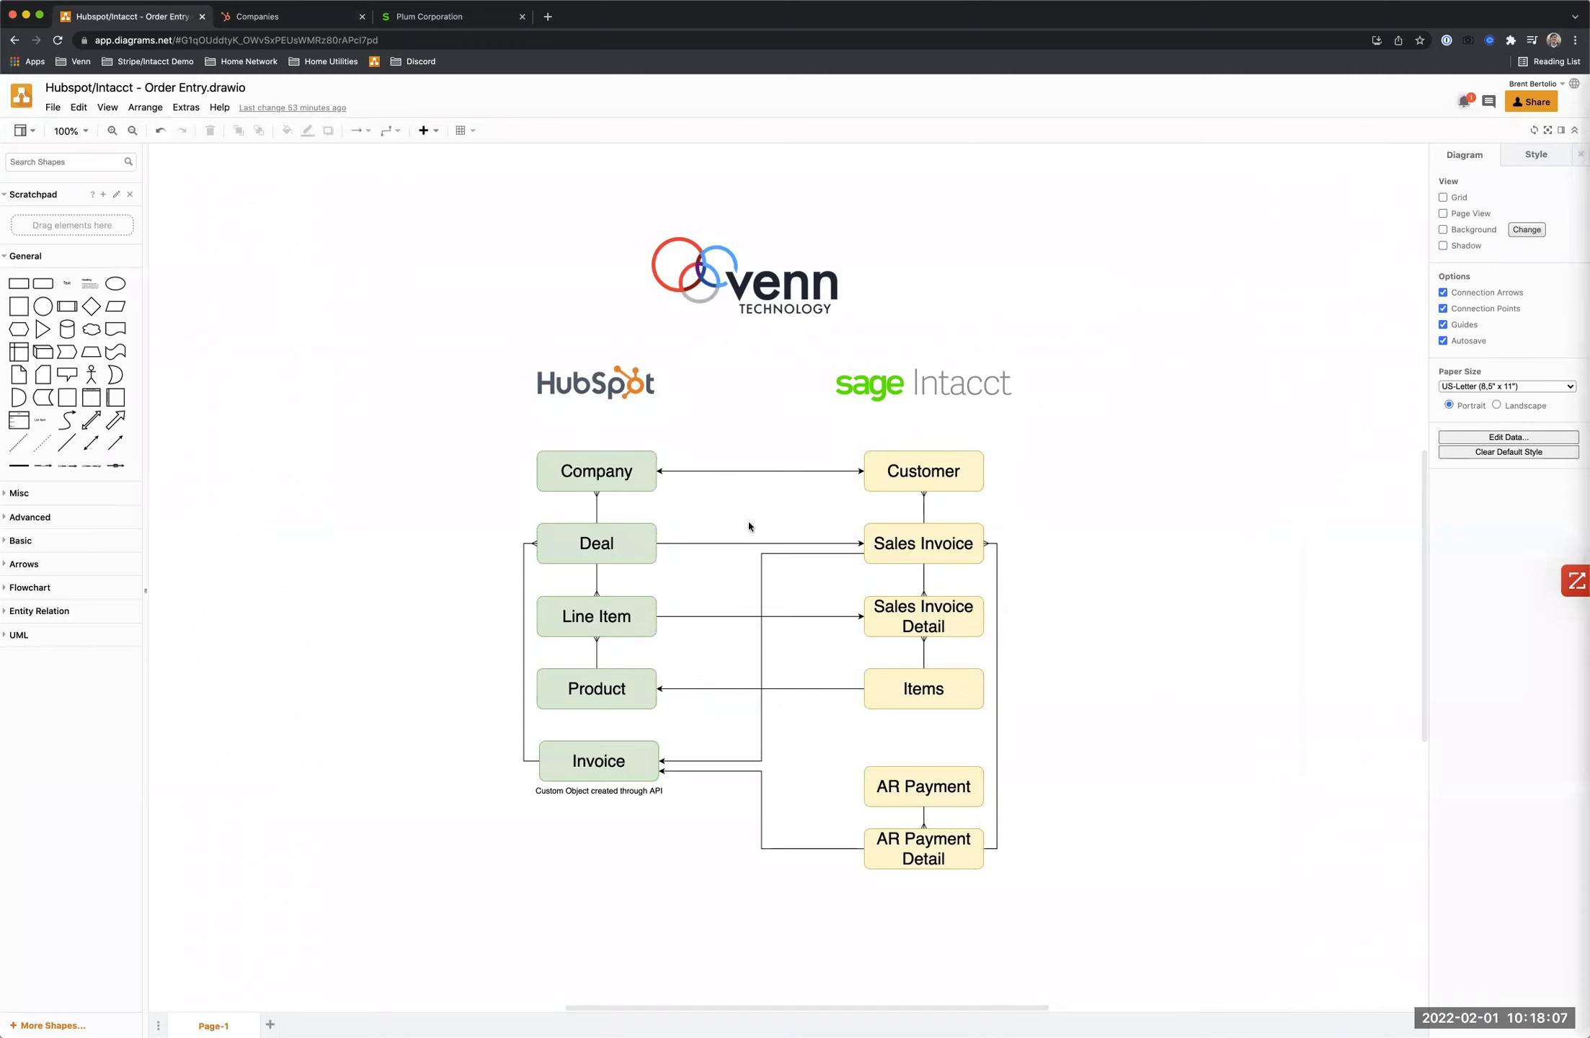
# - Duplicate the Sales Invoice box into the empty area beside the Sage Intacct objects and label the copy Project
pyautogui.click(910, 545)
pyautogui.moveTo(909, 546); pyautogui.dragTo(1115, 510)
pyautogui.doubleClick(1115, 510)
pyautogui.write('Project')
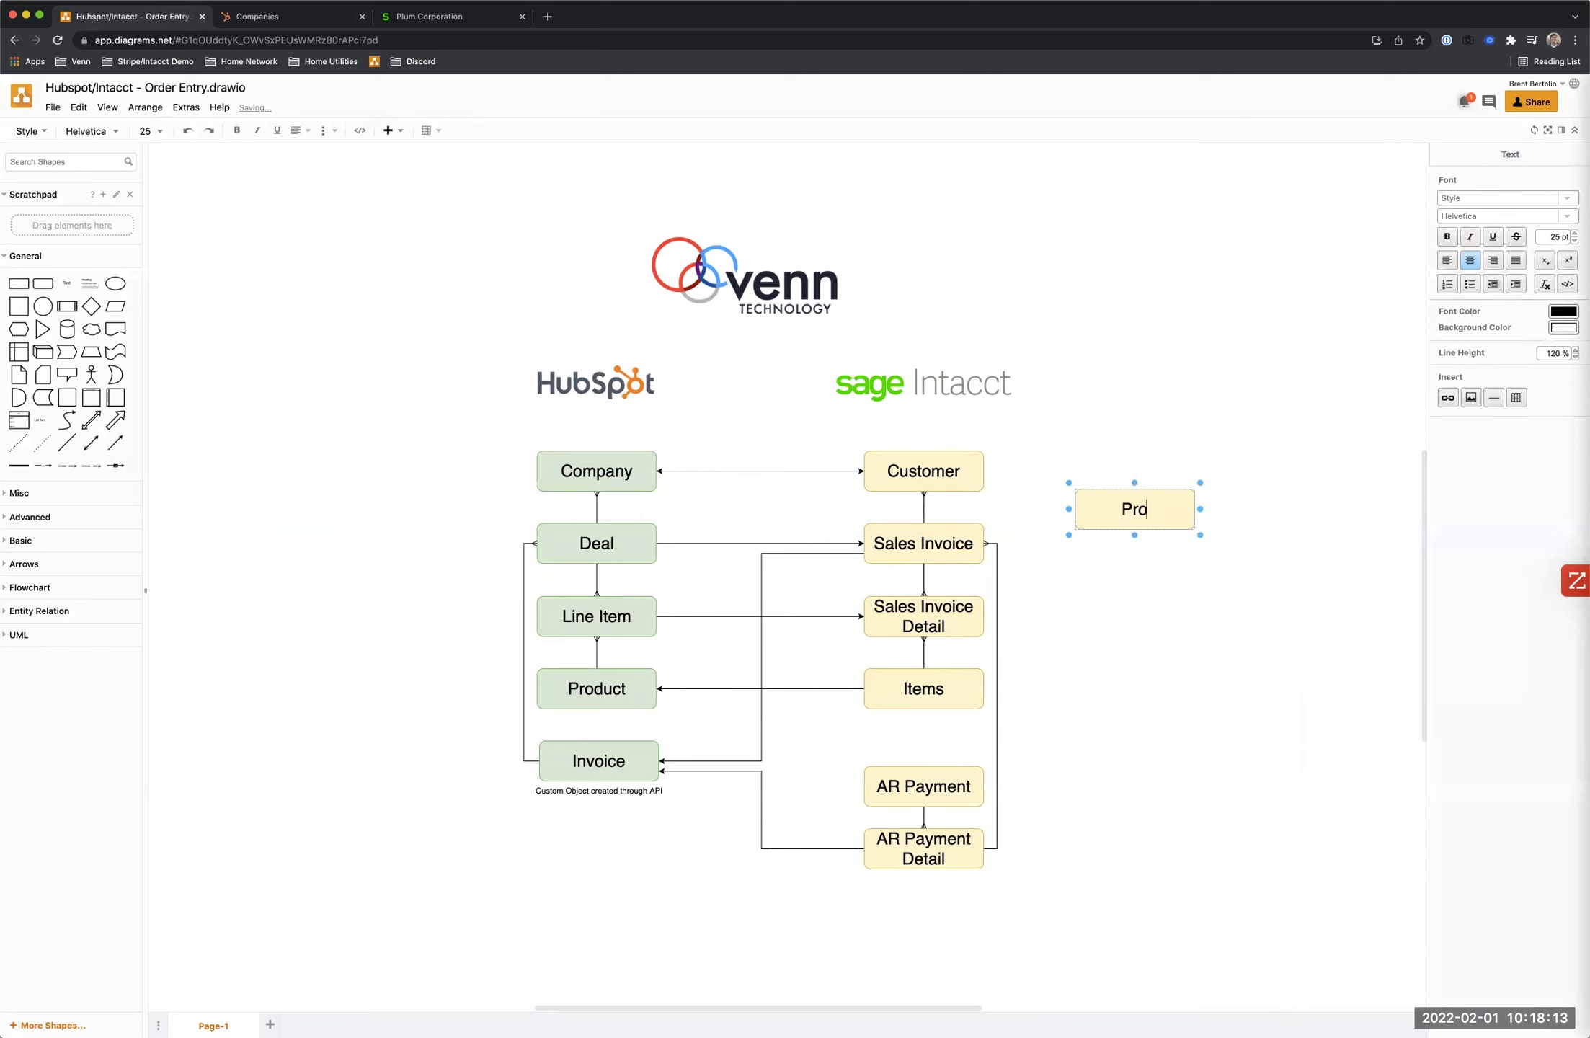
pyautogui.click(1091, 572)
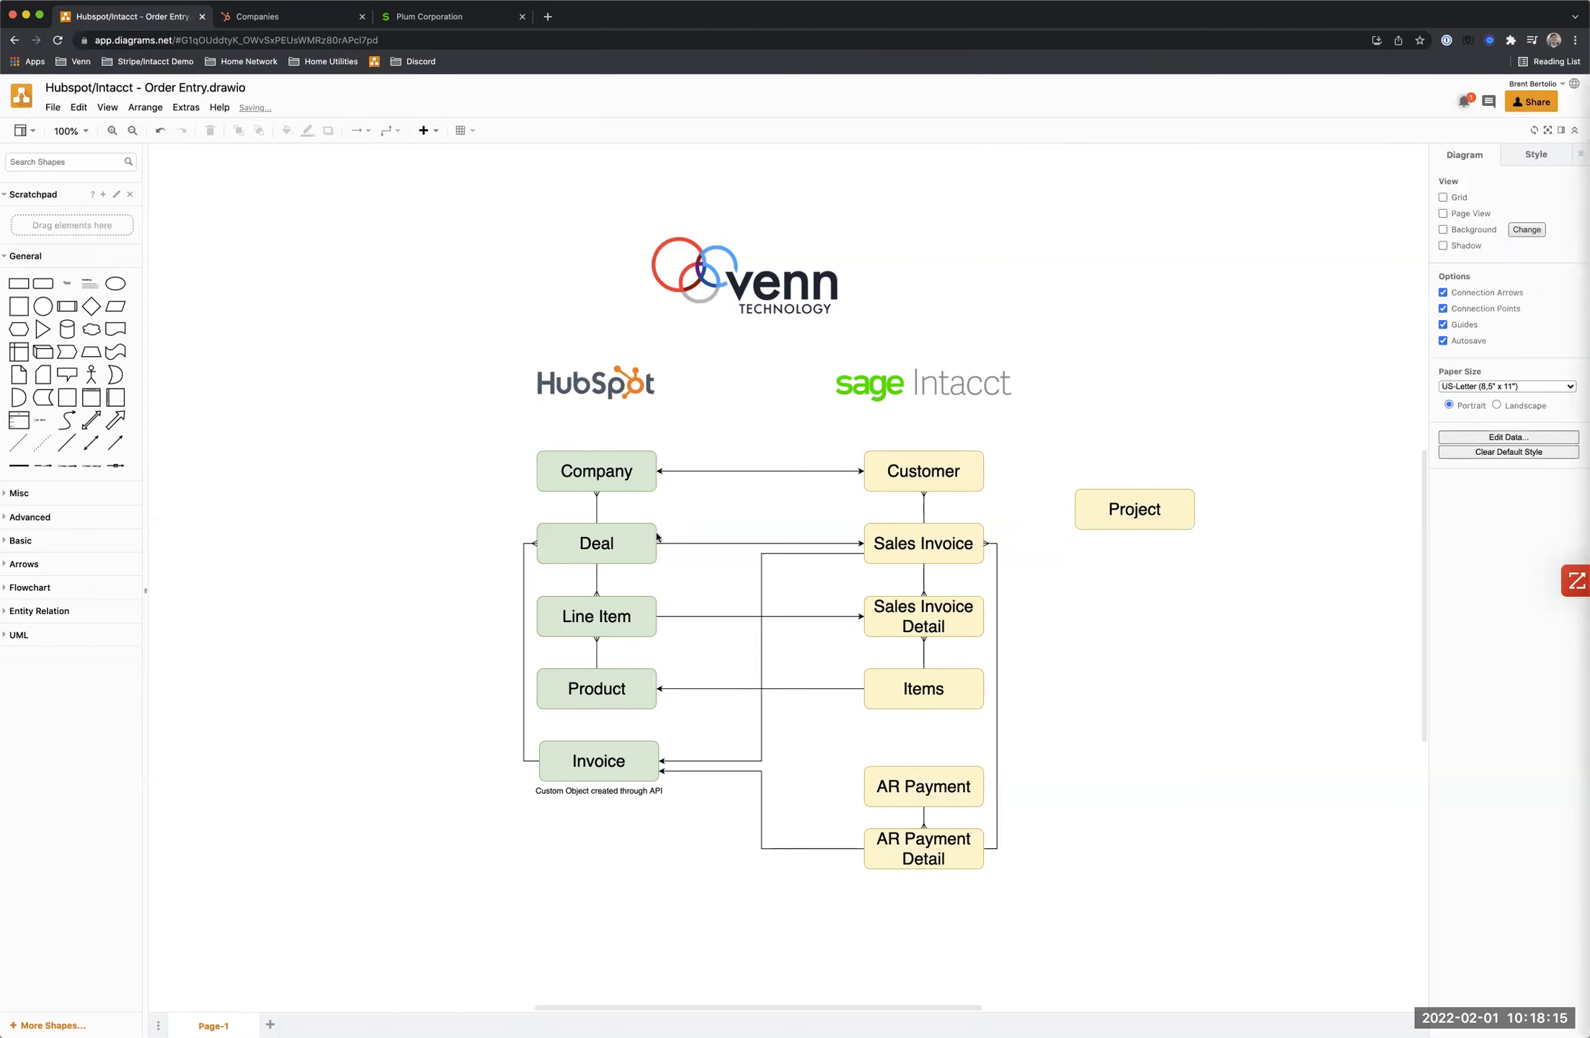
# - Connect Deal to Project with a line routed above Sales Invoice, with an arrowhead only at the Project end
pyautogui.moveTo(667, 534); pyautogui.dragTo(1075, 509)
pyautogui.moveTo(865, 521); pyautogui.dragTo(814, 521)
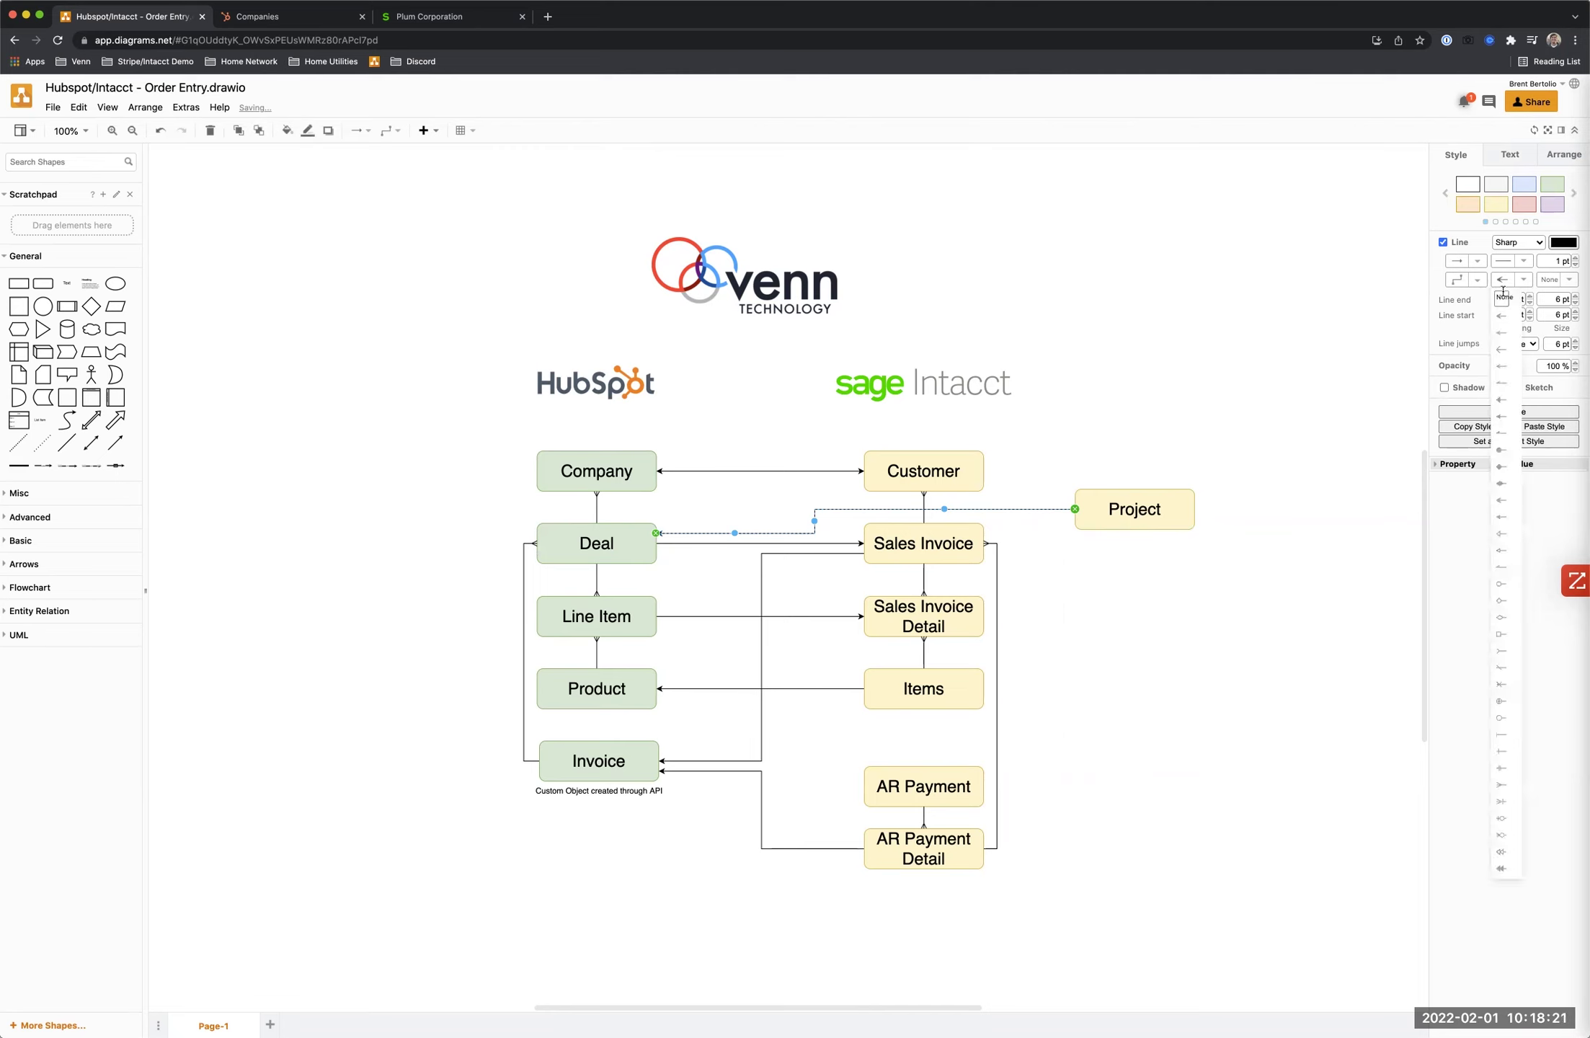
pyautogui.click(1505, 297)
pyautogui.click(1556, 278)
pyautogui.click(1550, 318)
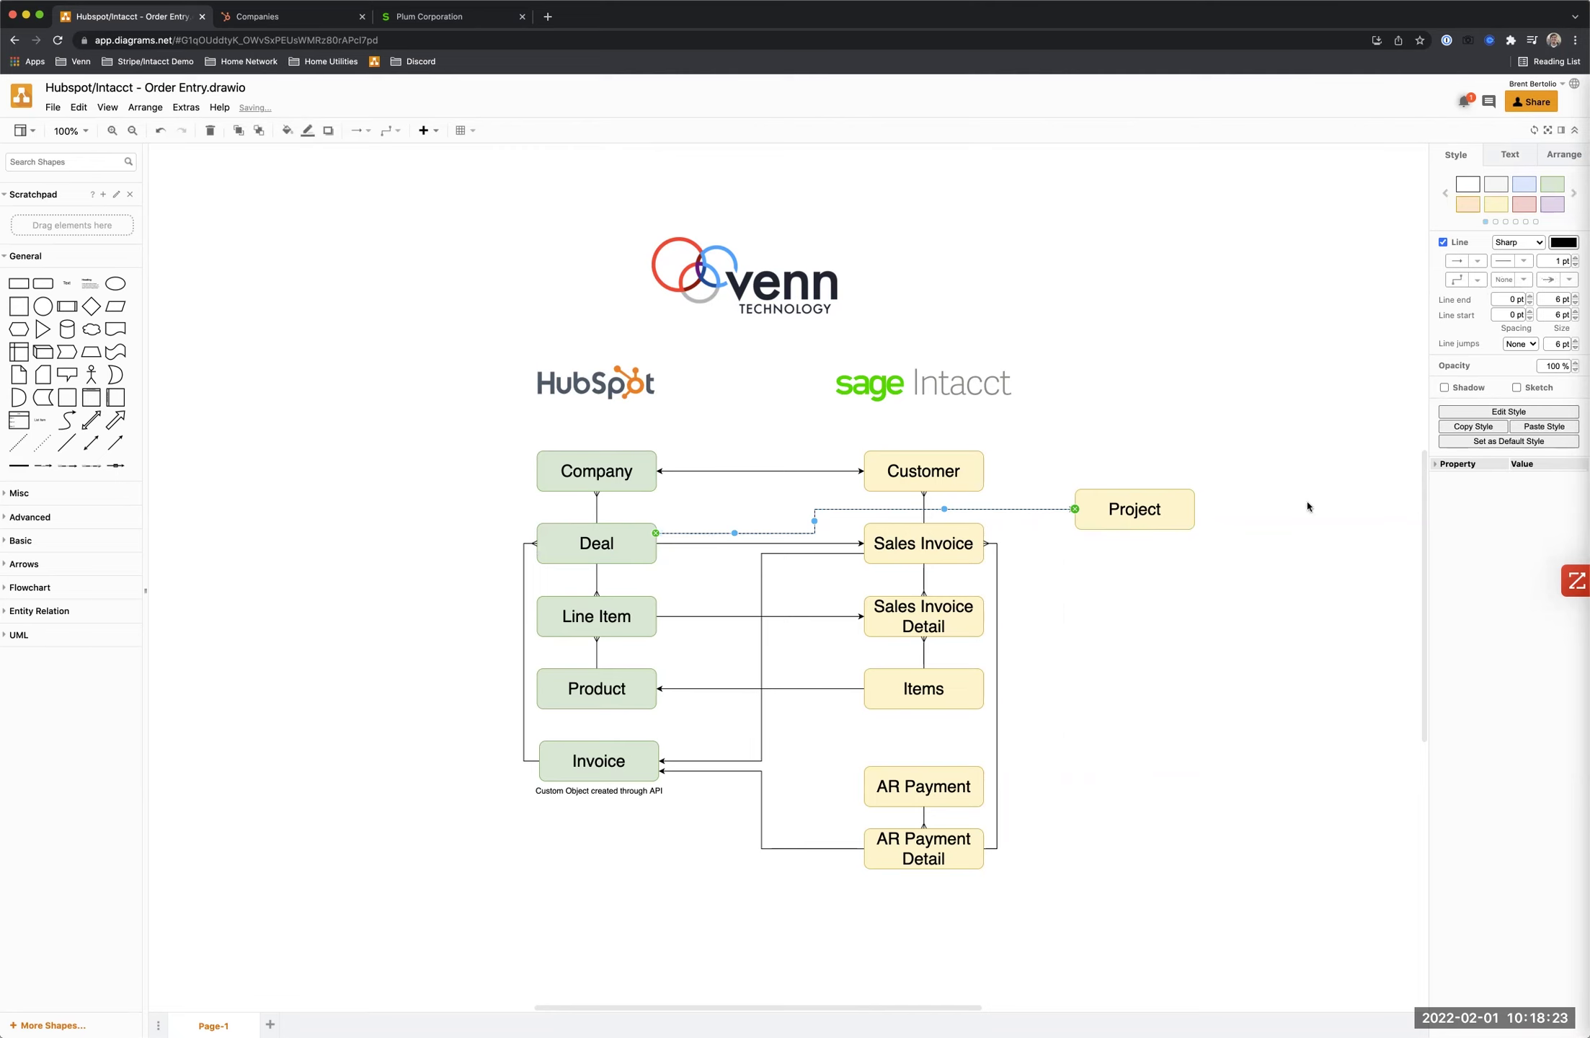
pyautogui.click(1271, 509)
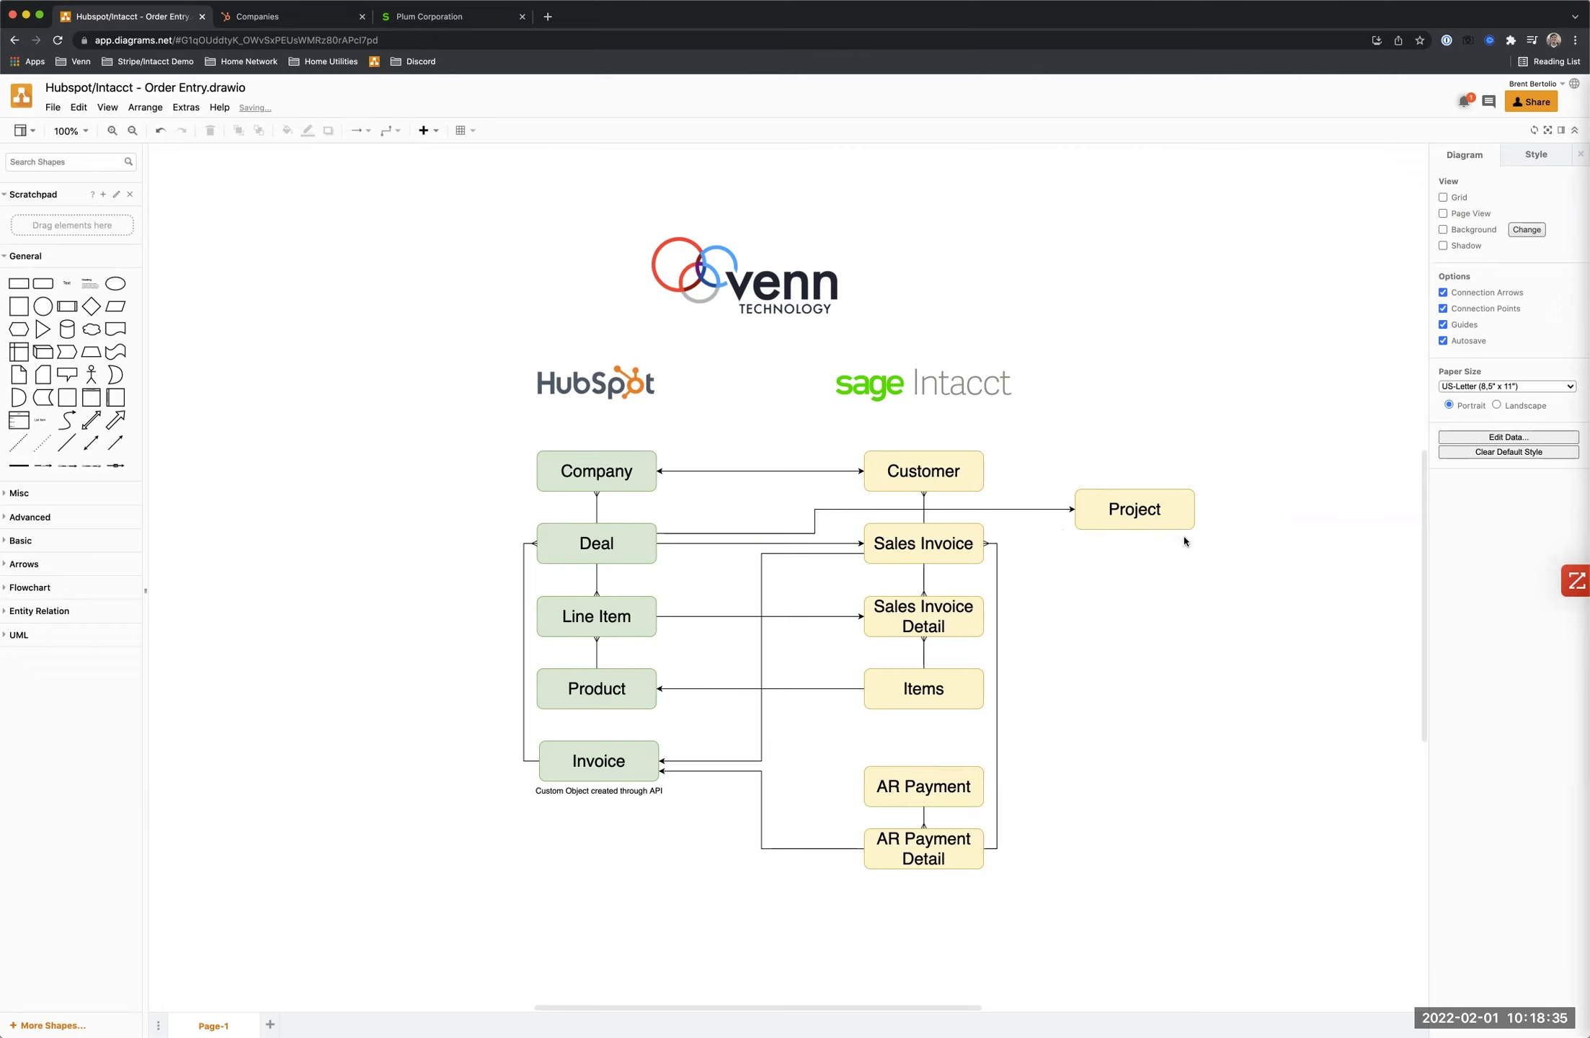
# - Delete the Project box and its connector to Deal from the diagram
pyautogui.click(1146, 512)
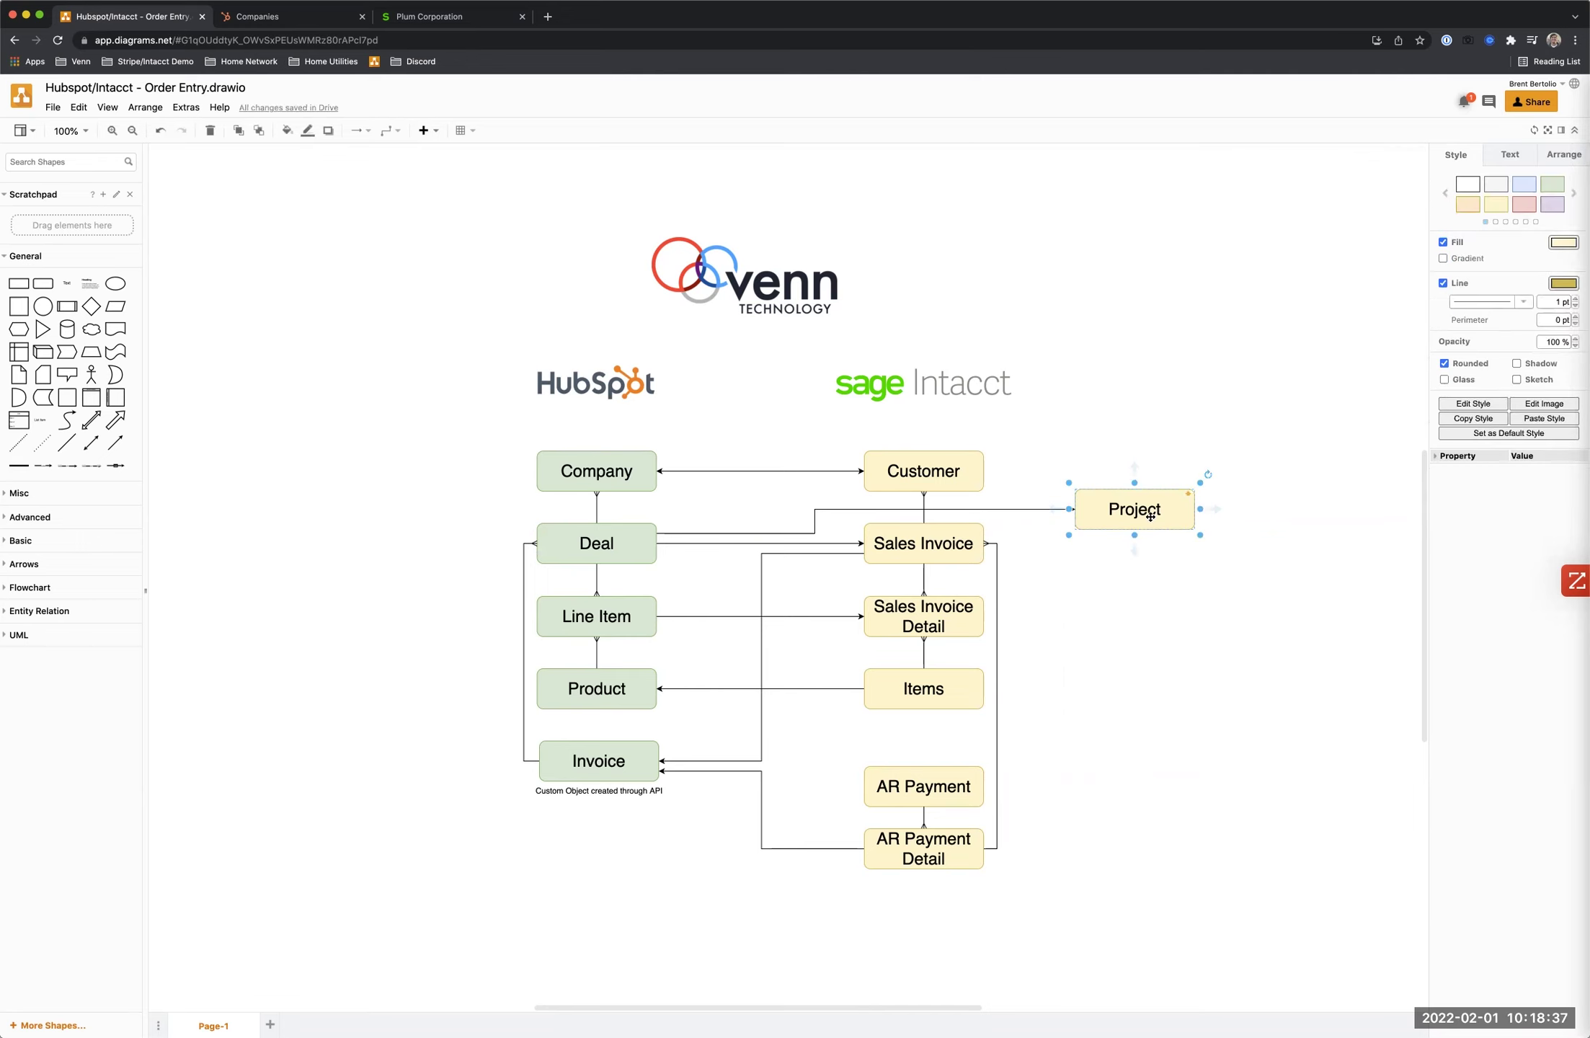
pyautogui.press('BackSpace')
pyautogui.click(1033, 508)
pyautogui.press('BackSpace')
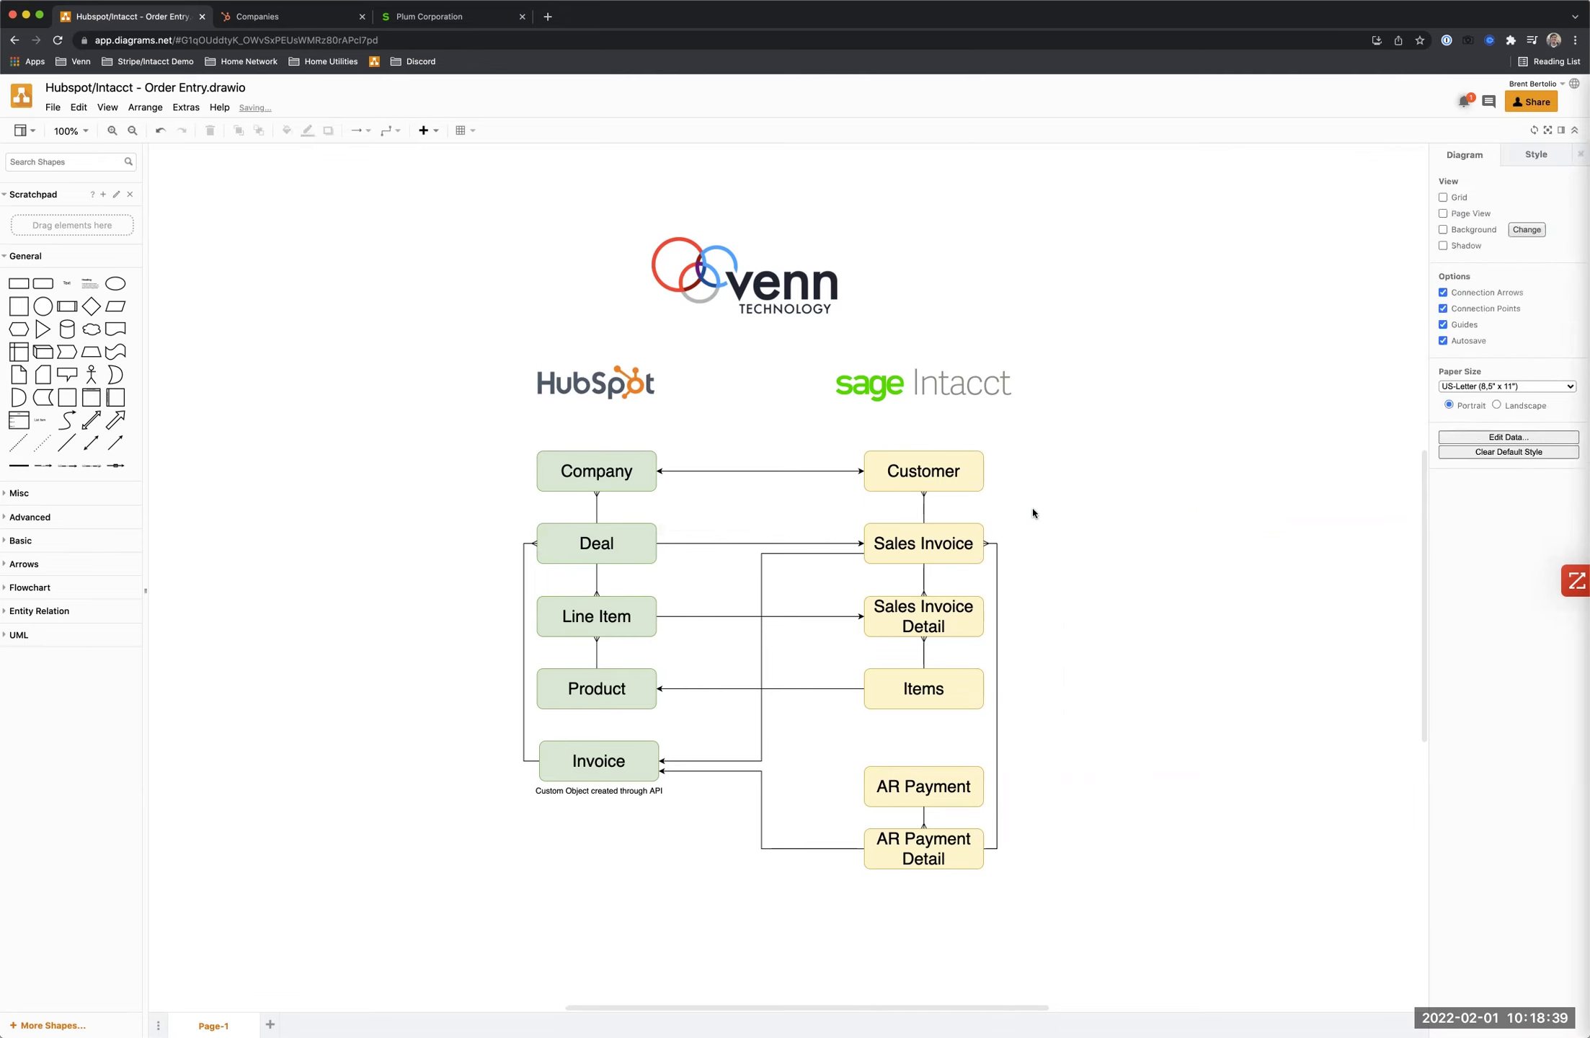